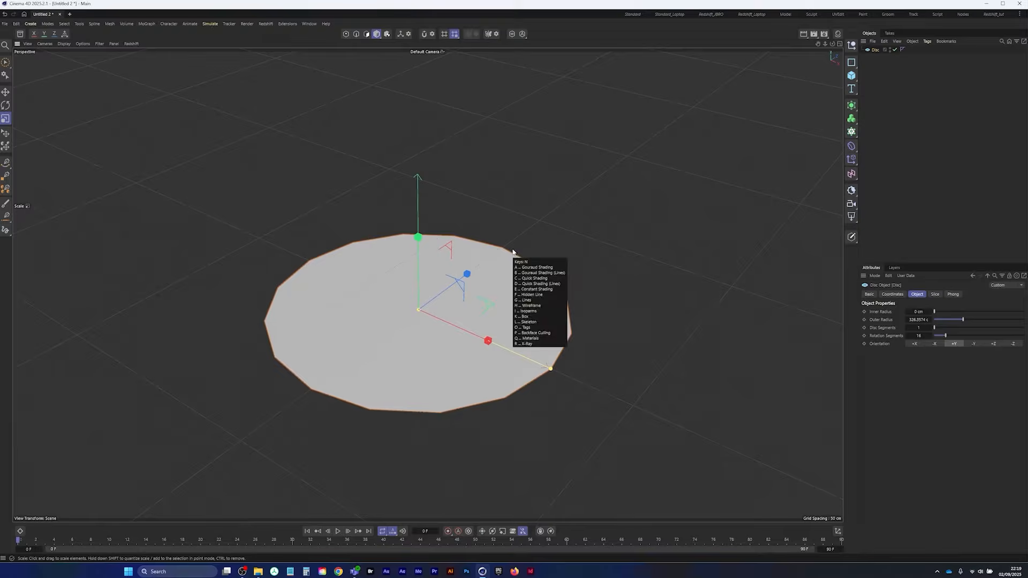
Set the viewport display to Gouraud Shading (Lines) so the disc's segments show
{"action": "key", "text": "b"}
{"action": "middle_click_drag", "start_coordinate": [433, 331], "coordinate": [407, 290], "text": "alt"}
{"action": "left_click_drag", "start_coordinate": [407, 290], "coordinate": [407, 293], "text": "alt"}
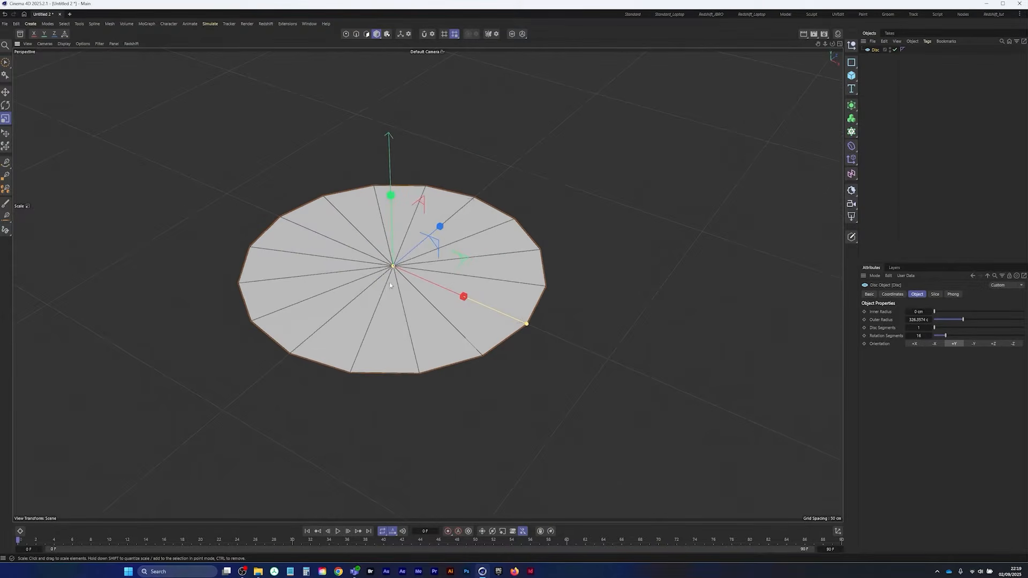
Set the disc to 48 rotation segments and 12 disc segments
{"action": "left_click", "coordinate": [919, 335]}
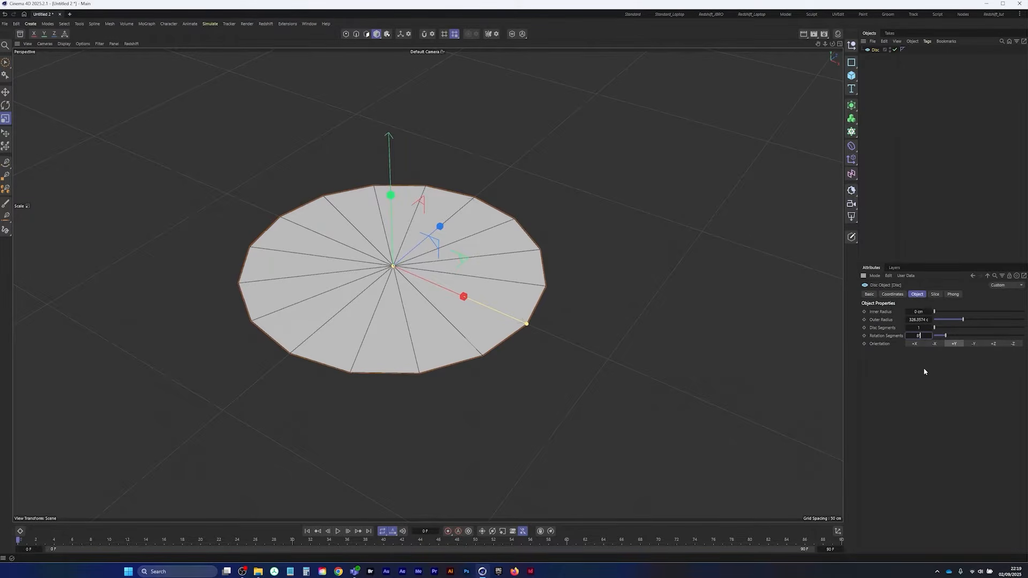
{"action": "type", "text": "48"}
{"action": "key", "text": "Return"}
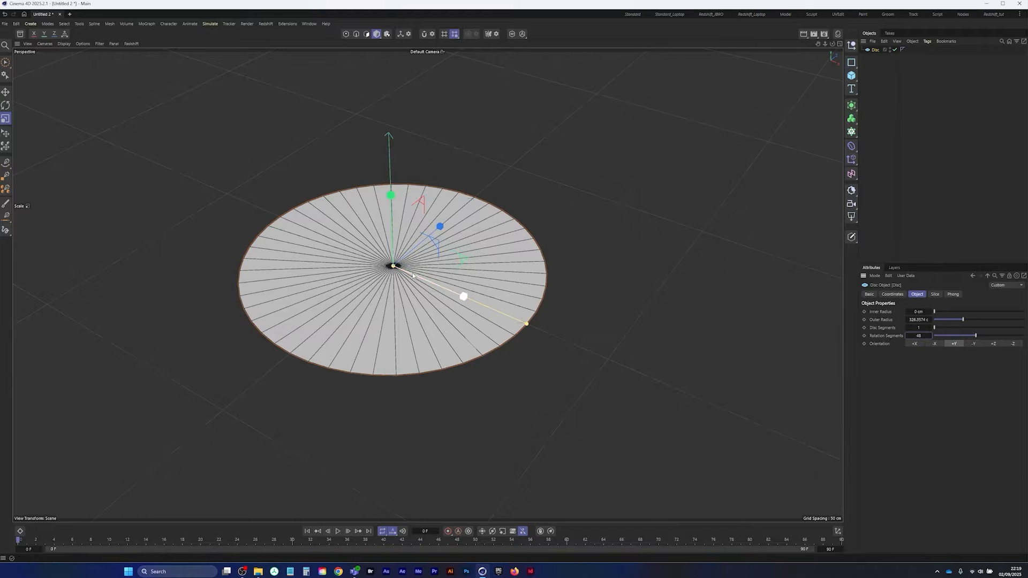
{"action": "left_click_drag", "start_coordinate": [466, 293], "coordinate": [374, 253], "text": "alt"}
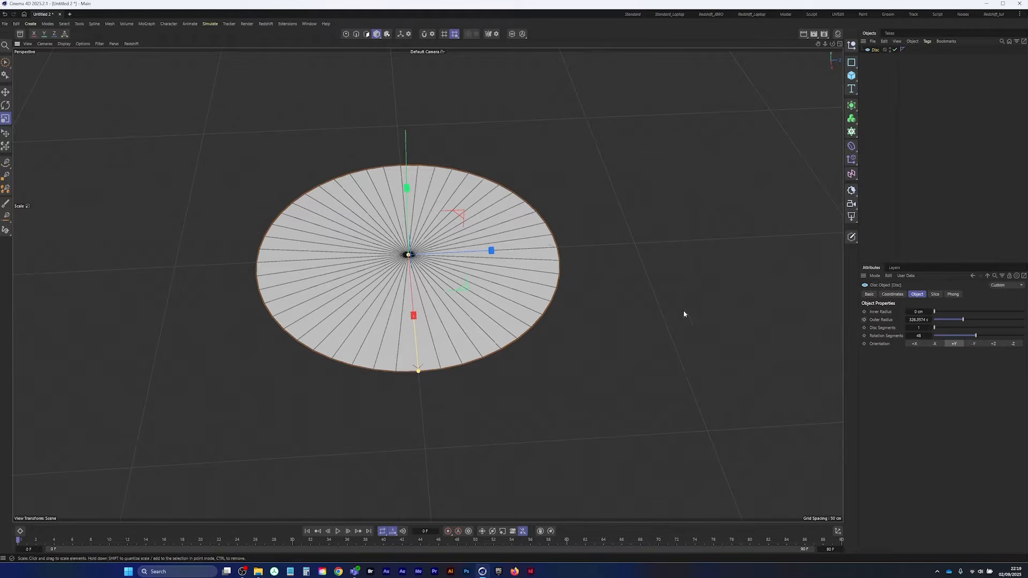
{"action": "left_click_drag", "start_coordinate": [937, 329], "coordinate": [943, 329]}
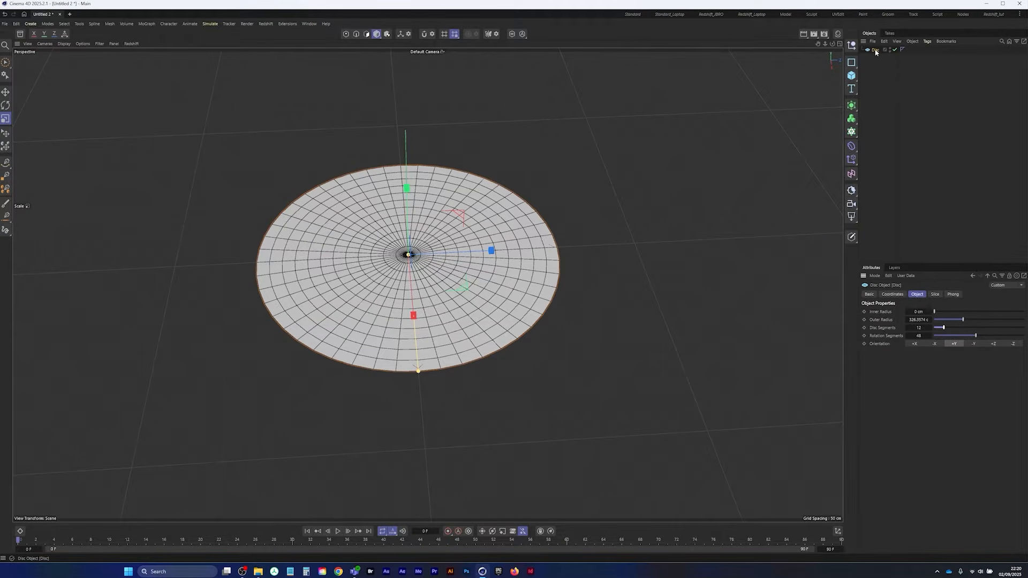
{"action": "middle_click_drag", "start_coordinate": [731, 119], "coordinate": [737, 100], "text": "alt"}
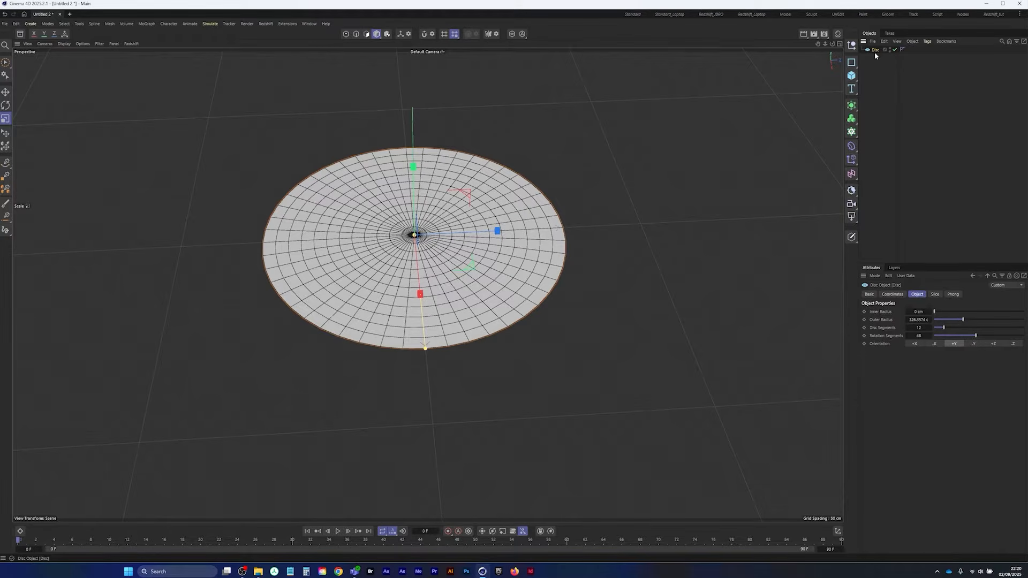
Make the disc editable and delete all its polygons inside the outermost ring, using Loop Selection and Fill Selection
{"action": "key", "text": "c"}
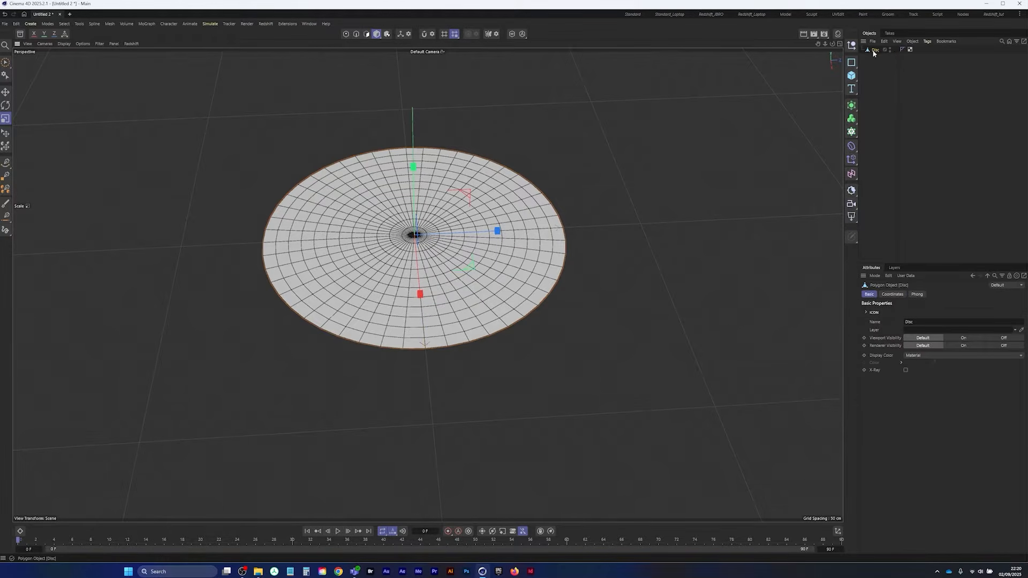
{"action": "left_click", "coordinate": [367, 34]}
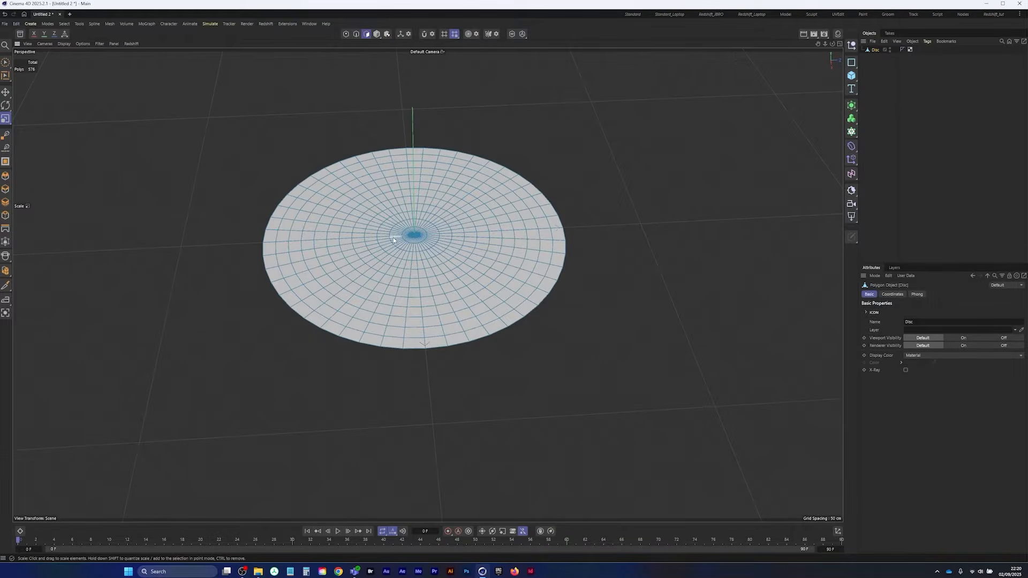
{"action": "key", "text": "u"}
{"action": "key", "text": "l"}
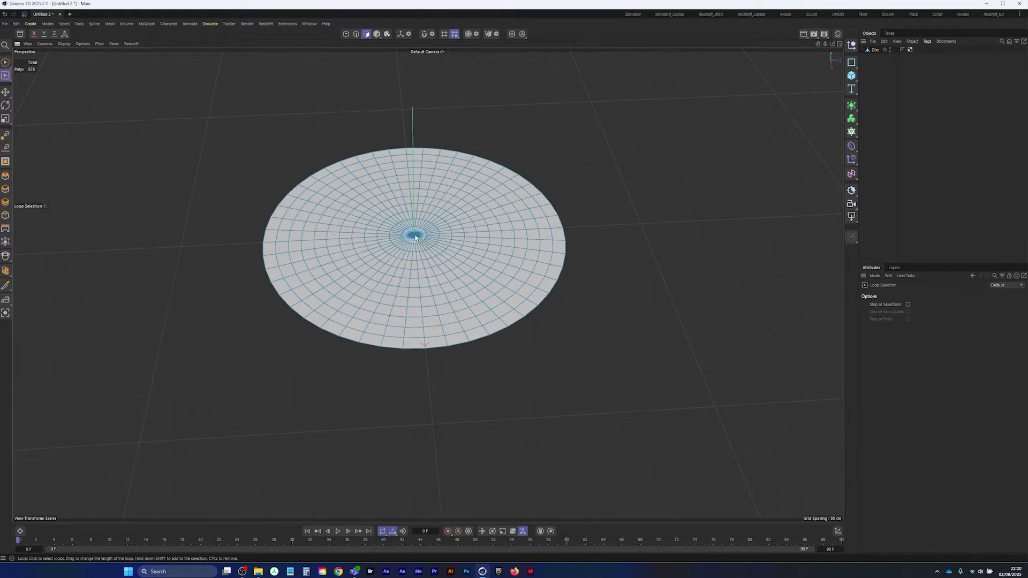
{"action": "left_click", "coordinate": [415, 238]}
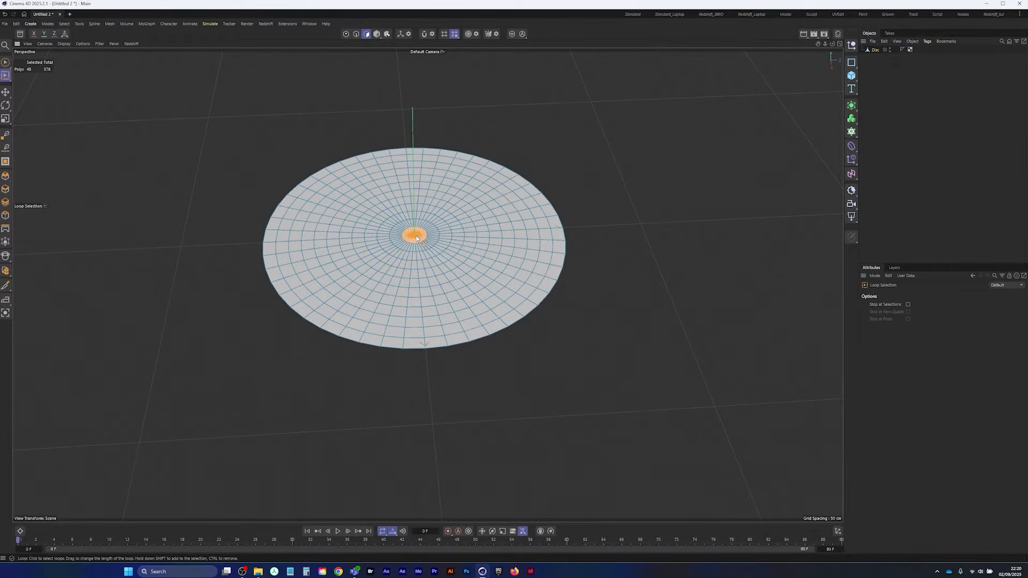
{"action": "left_click", "coordinate": [522, 190], "text": "shift"}
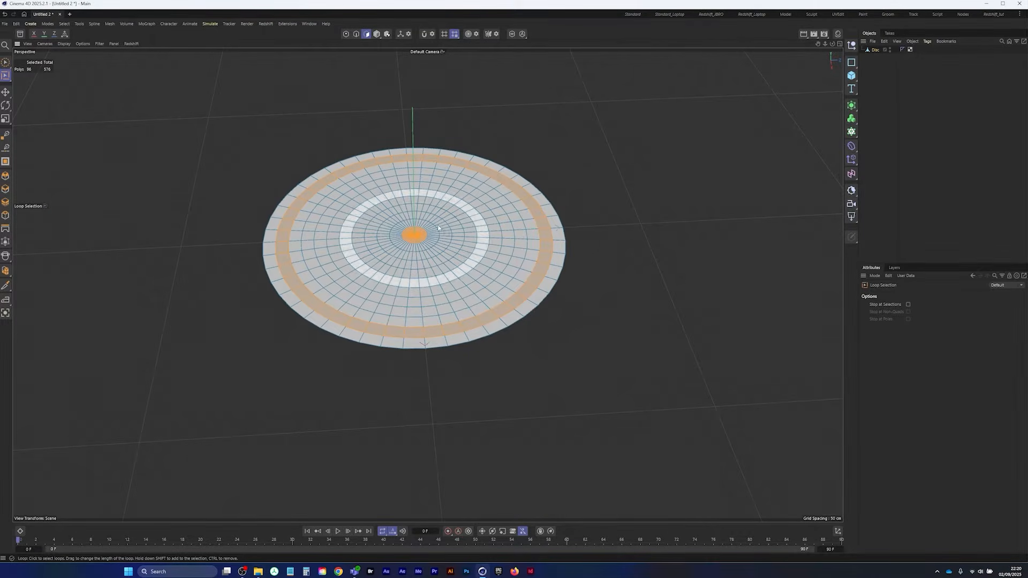
{"action": "key", "text": "u"}
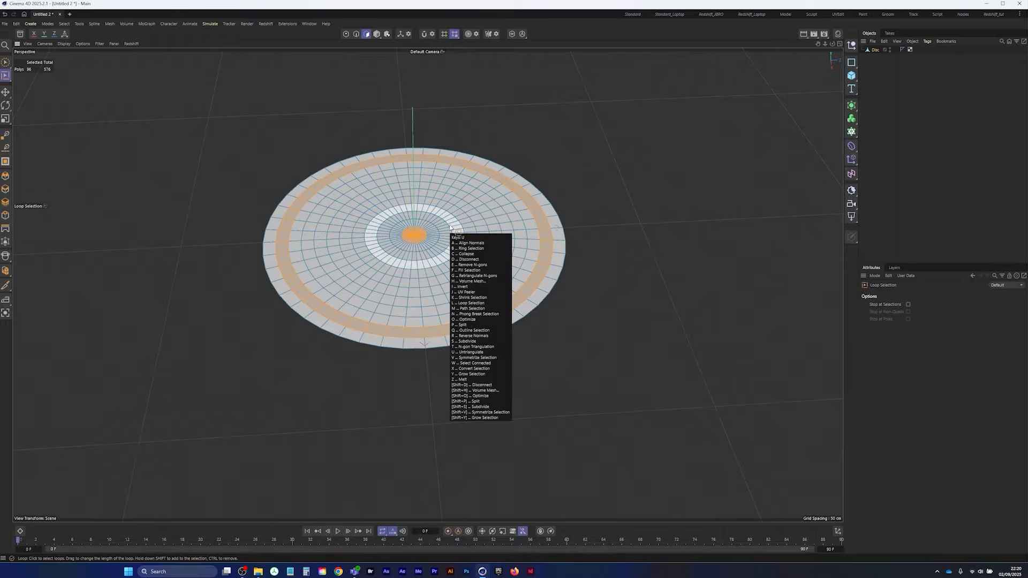
{"action": "key", "text": "f"}
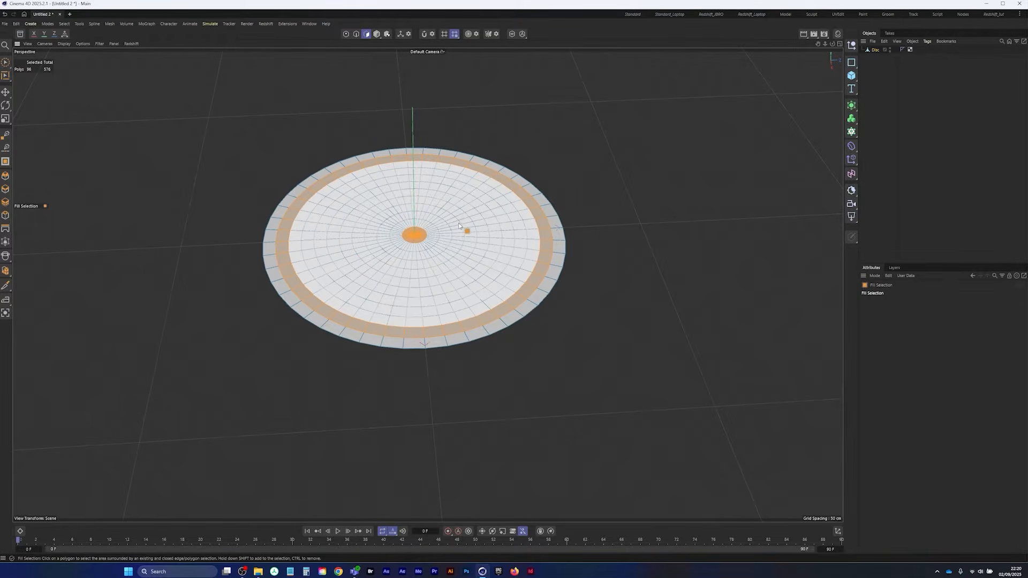
{"action": "left_click", "coordinate": [458, 229]}
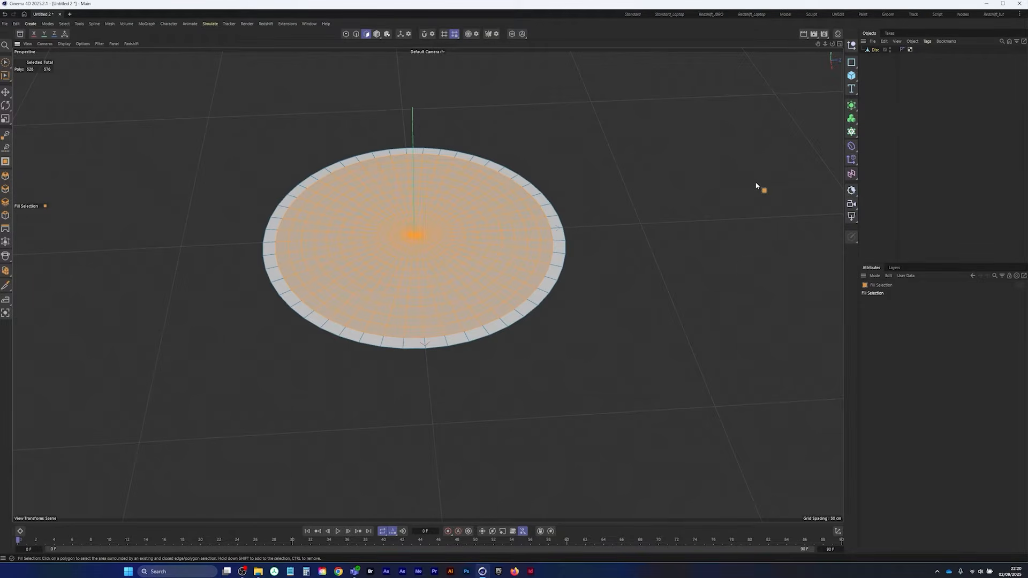
{"action": "key", "text": "Delete"}
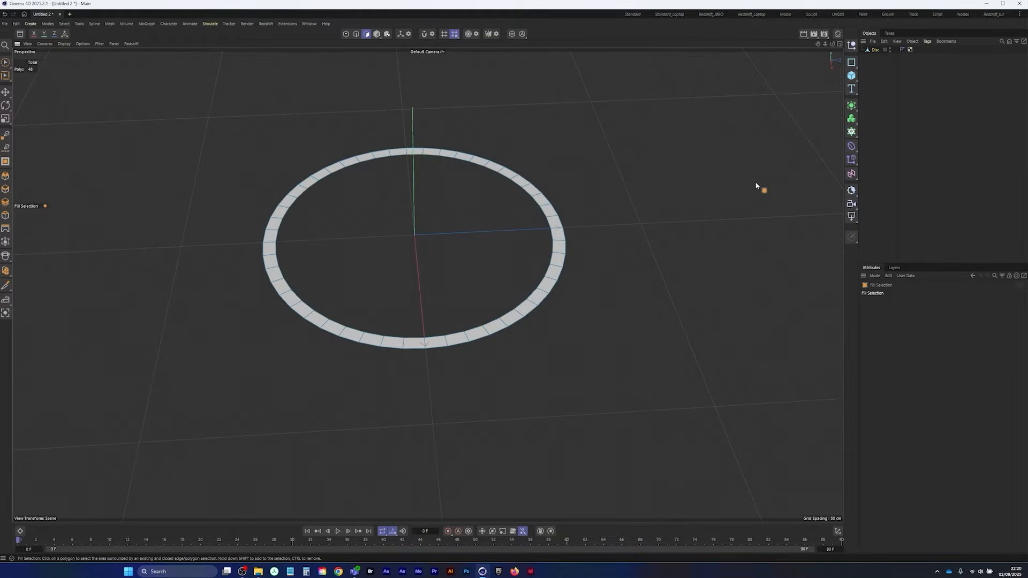
Select the ring's inner edge loop and fill the opening using Close Polygon Hole with the Grid polygon type
{"action": "left_click", "coordinate": [874, 50]}
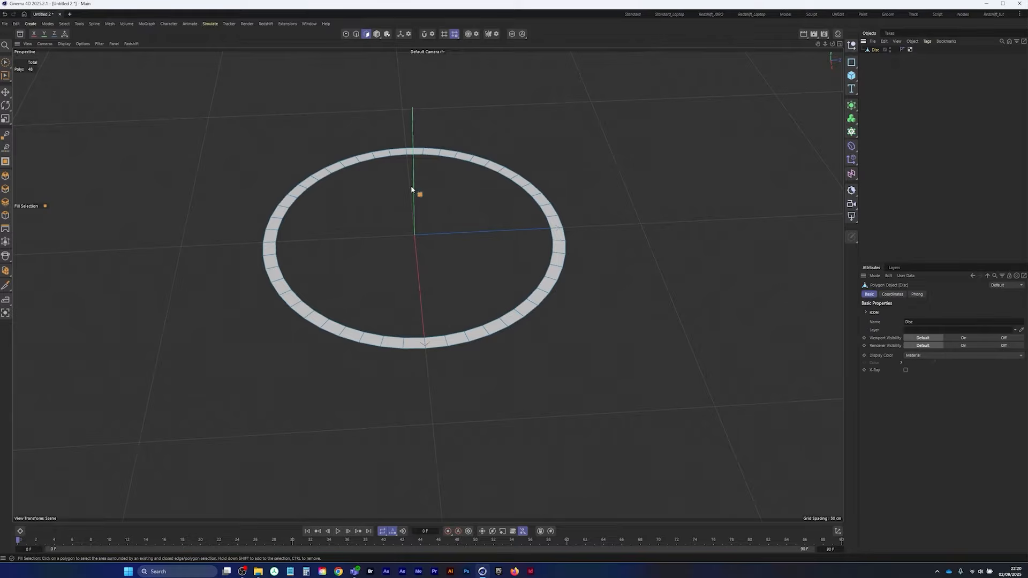
{"action": "left_click", "coordinate": [355, 33]}
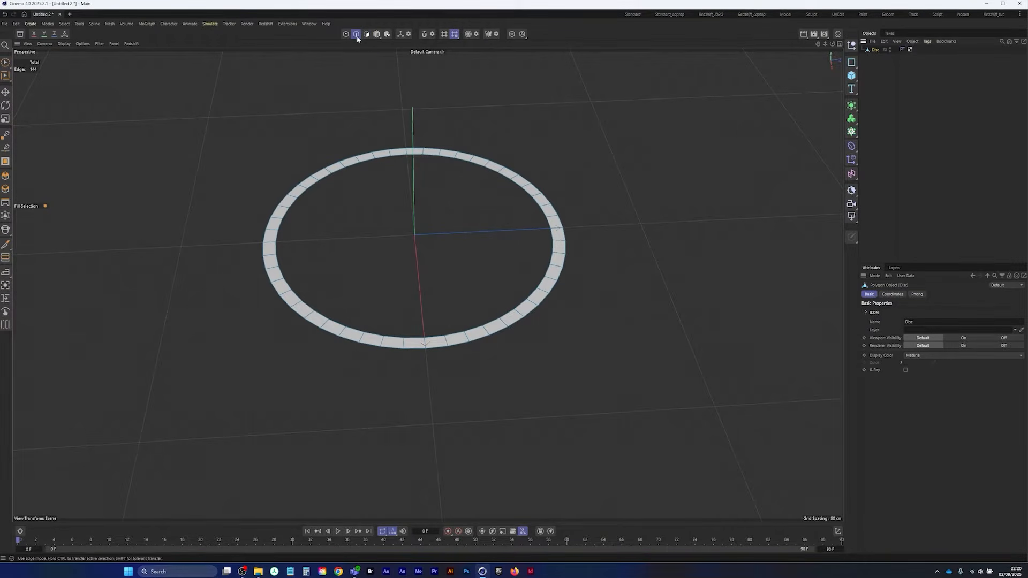
{"action": "key", "text": "u"}
{"action": "key", "text": "l"}
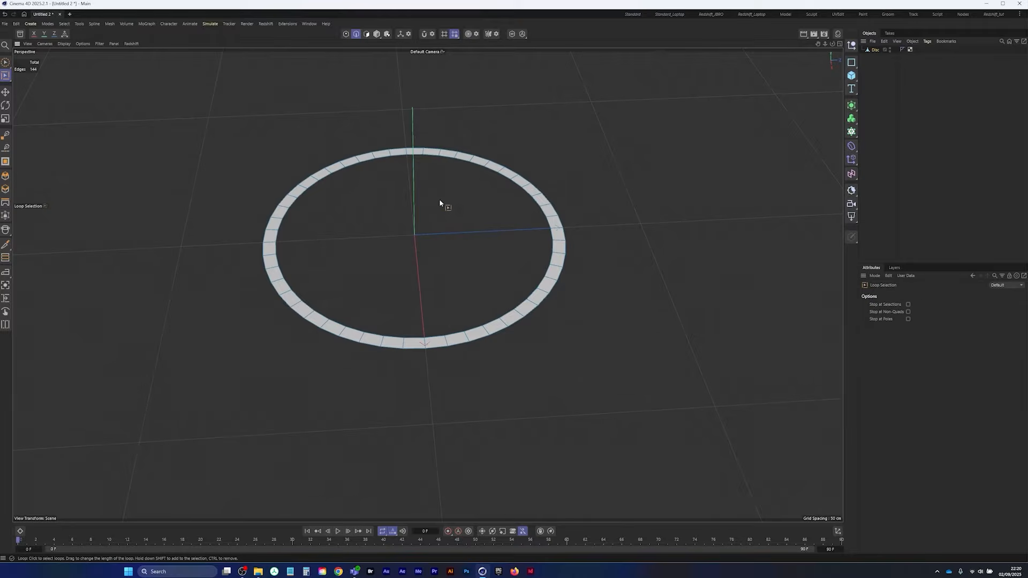
{"action": "left_click", "coordinate": [462, 161]}
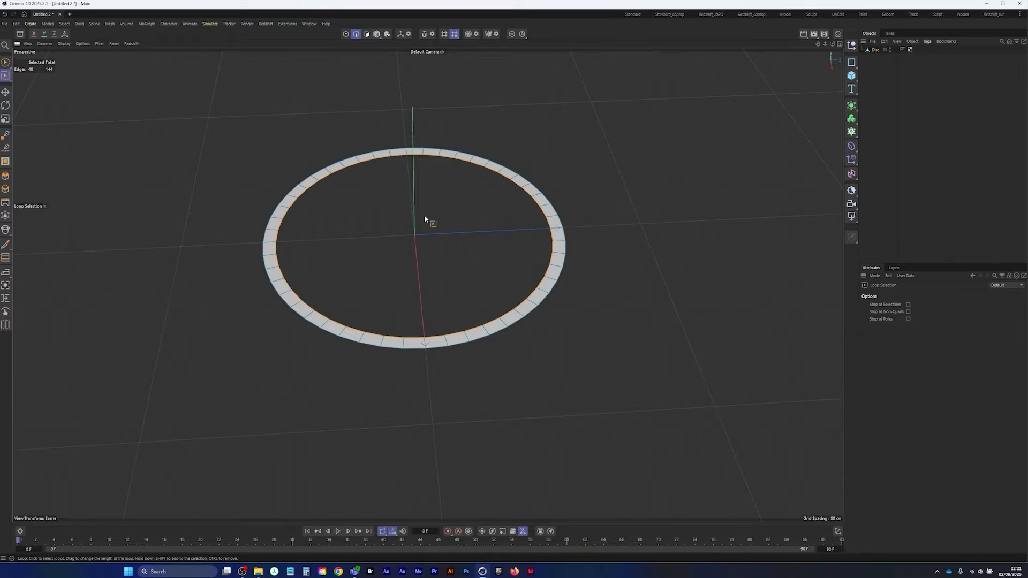
{"action": "key", "text": "m"}
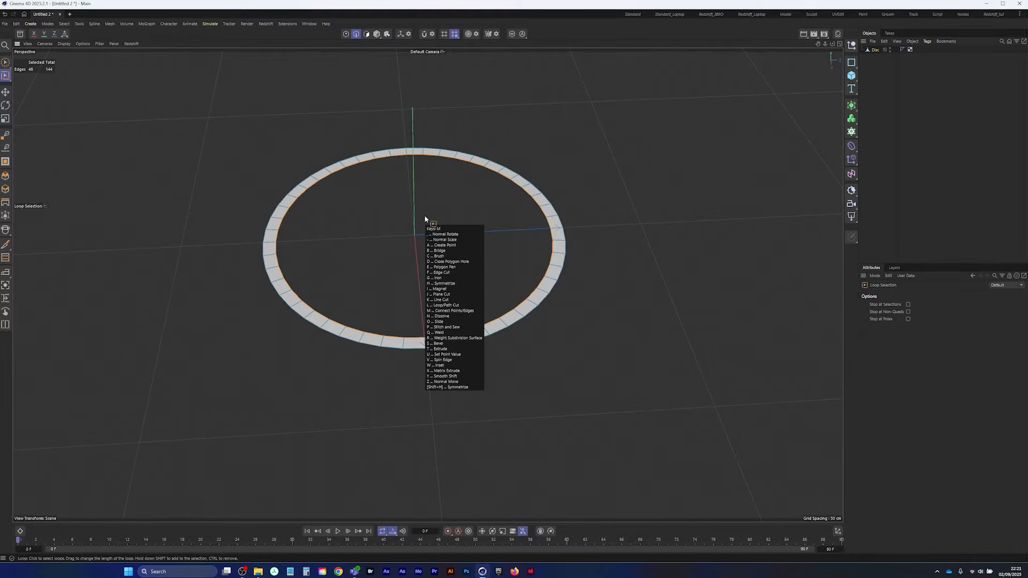
{"action": "key", "text": "d"}
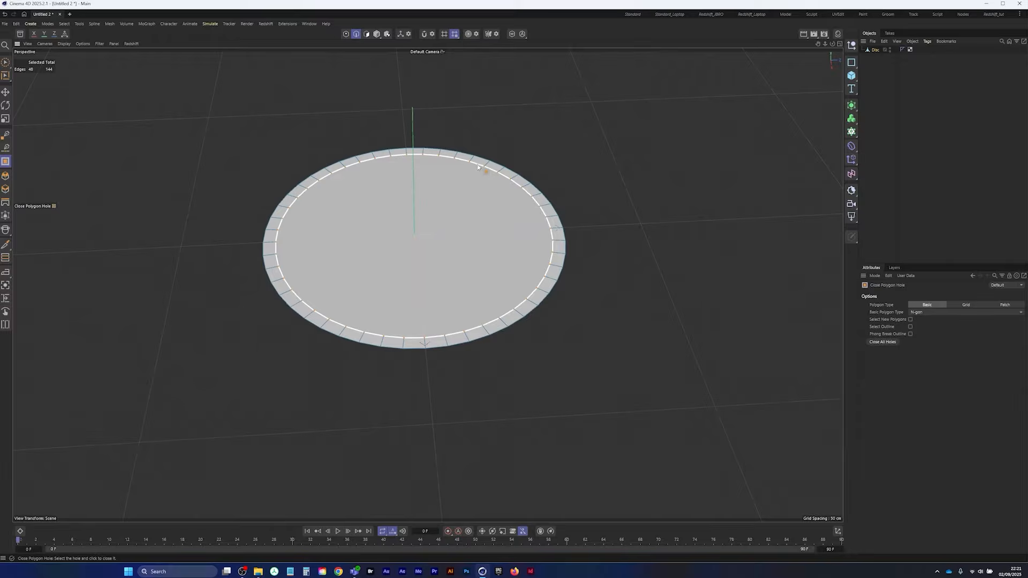
{"action": "left_click", "coordinate": [970, 305]}
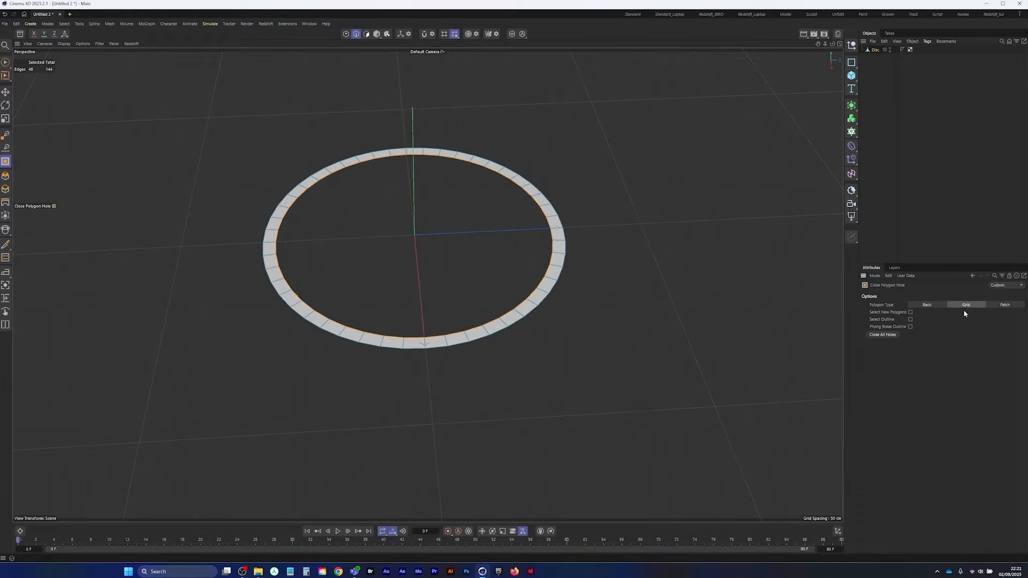
{"action": "left_click", "coordinate": [457, 165]}
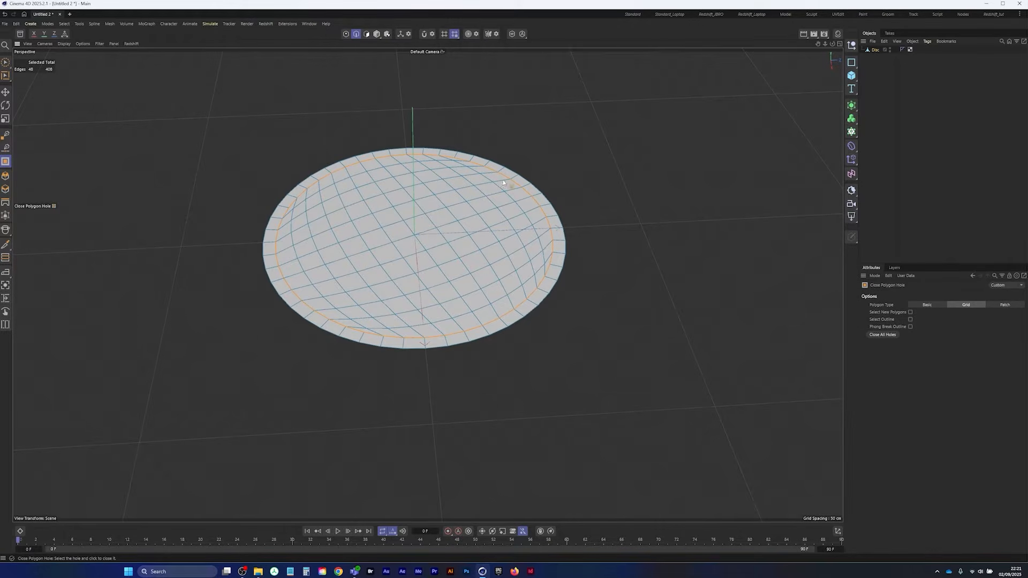
Add a Cloth simulation tag to the disc
{"action": "left_click", "coordinate": [879, 70]}
{"action": "middle_click_drag", "start_coordinate": [423, 236], "coordinate": [411, 261], "text": "alt"}
{"action": "mouse_move", "coordinate": [410, 261]}
{"action": "left_mouse_down", "text": "alt"}
{"action": "mouse_move", "coordinate": [410, 238]}
{"action": "mouse_move", "coordinate": [407, 258]}
{"action": "mouse_move", "coordinate": [426, 262]}
{"action": "left_mouse_up", "text": "alt"}
{"action": "left_click", "coordinate": [874, 50]}
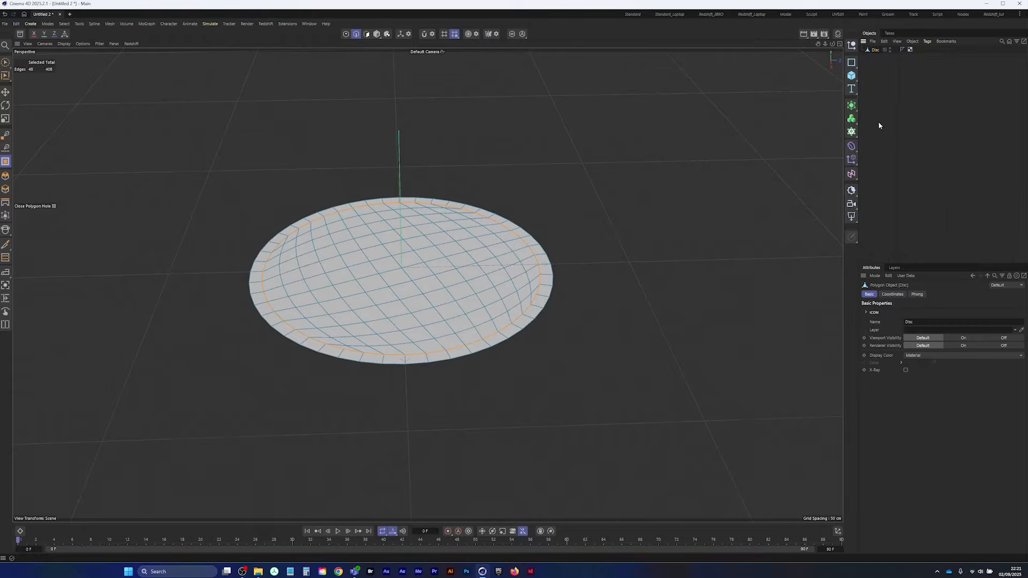
{"action": "right_click", "coordinate": [873, 52]}
{"action": "mouse_move", "coordinate": [909, 147]}
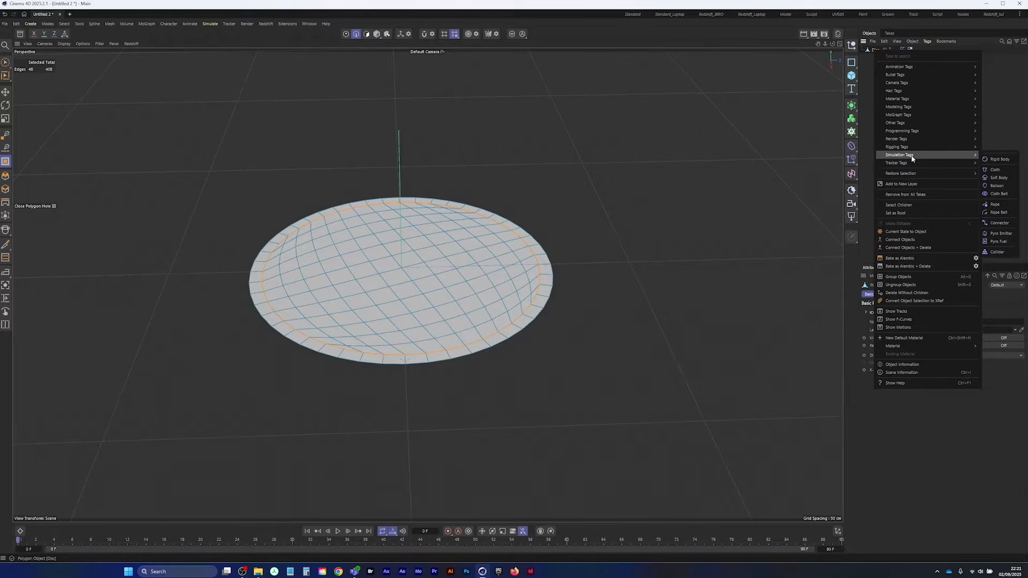
{"action": "left_click", "coordinate": [998, 178]}
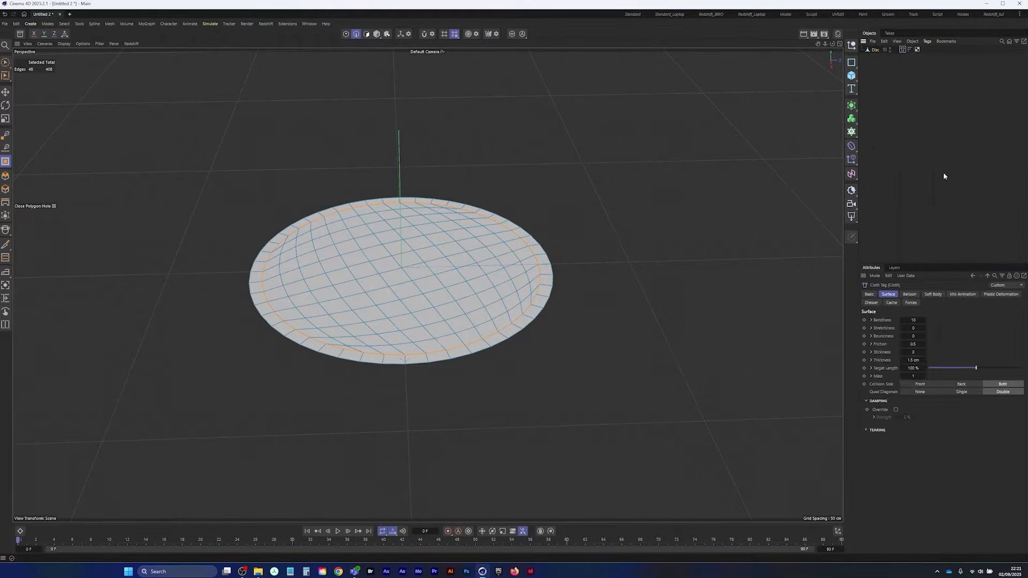
Play the cloth simulation briefly and return to the first frame
{"action": "left_click", "coordinate": [889, 140]}
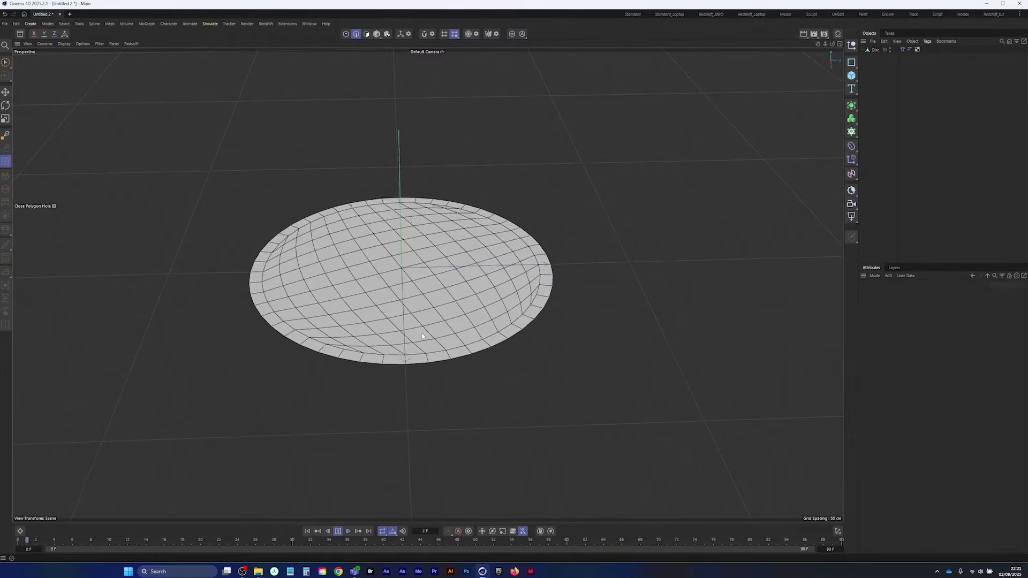
{"action": "left_click", "coordinate": [338, 531]}
{"action": "left_click", "coordinate": [307, 531]}
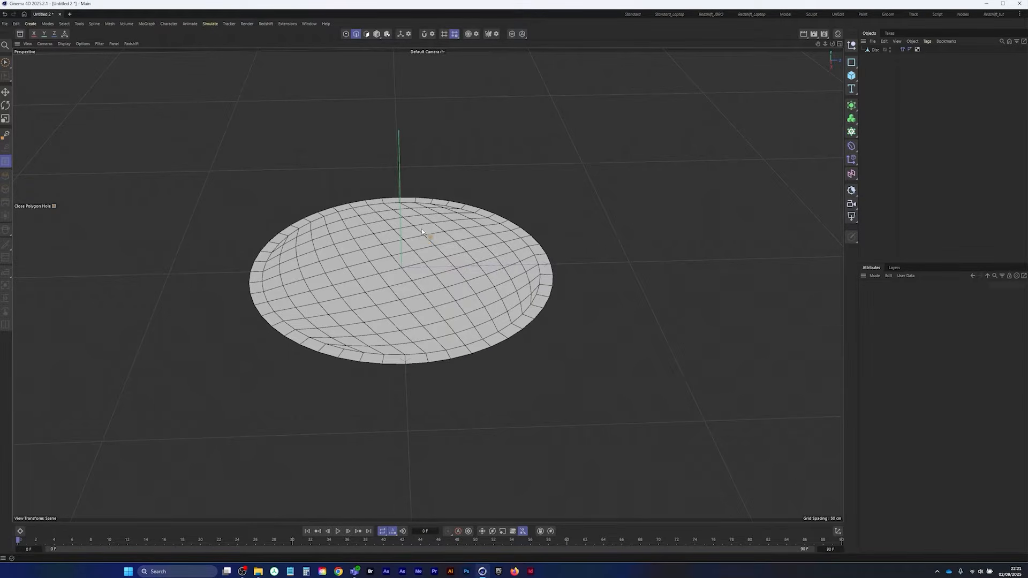
Select eight evenly spaced points around the disc's outer rim in point mode using Rectangle Selection
{"action": "left_click", "coordinate": [873, 50]}
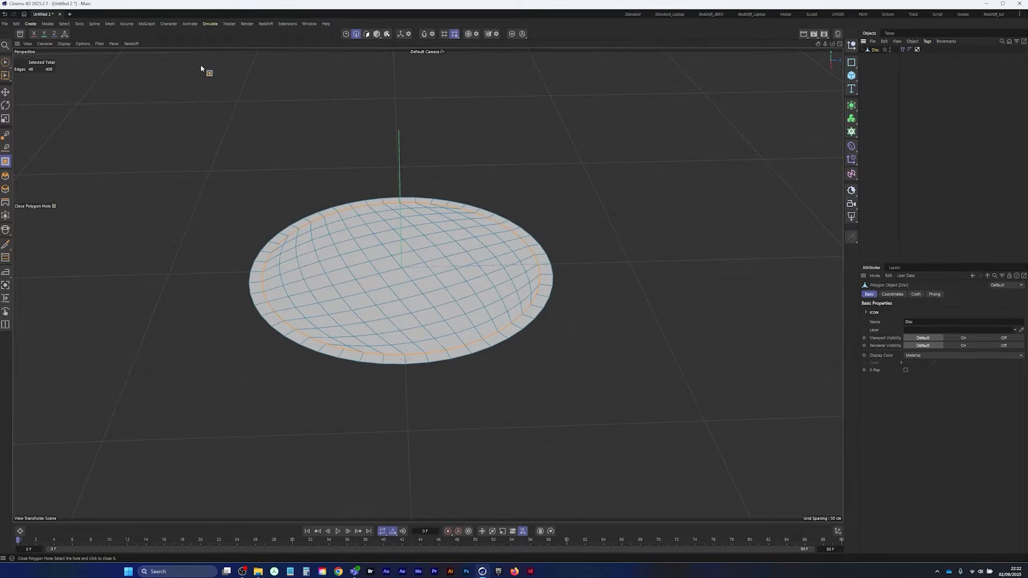
{"action": "left_click", "coordinate": [5, 62]}
{"action": "left_click", "coordinate": [43, 87]}
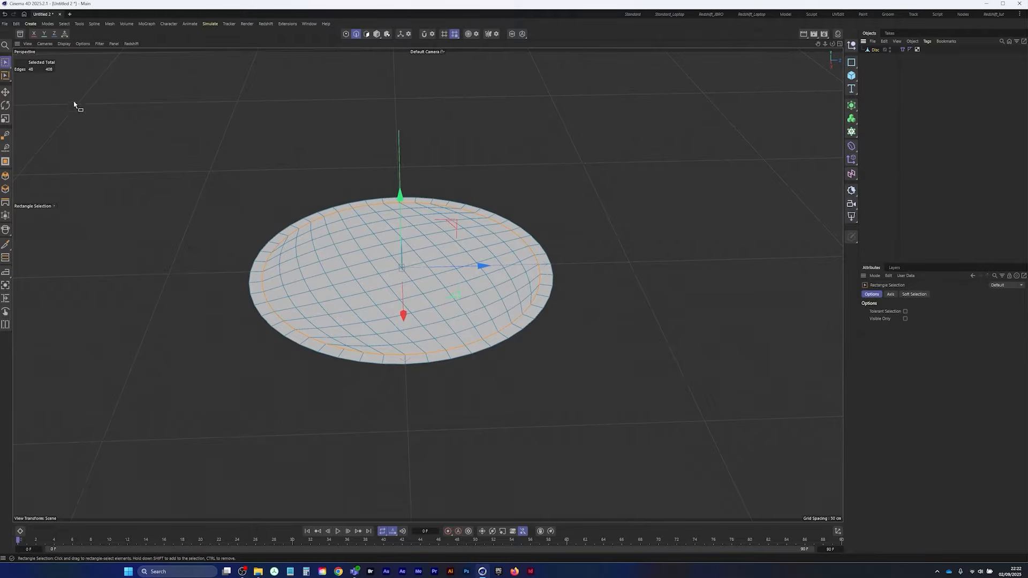
{"action": "left_click_drag", "start_coordinate": [413, 227], "coordinate": [400, 265], "text": "alt"}
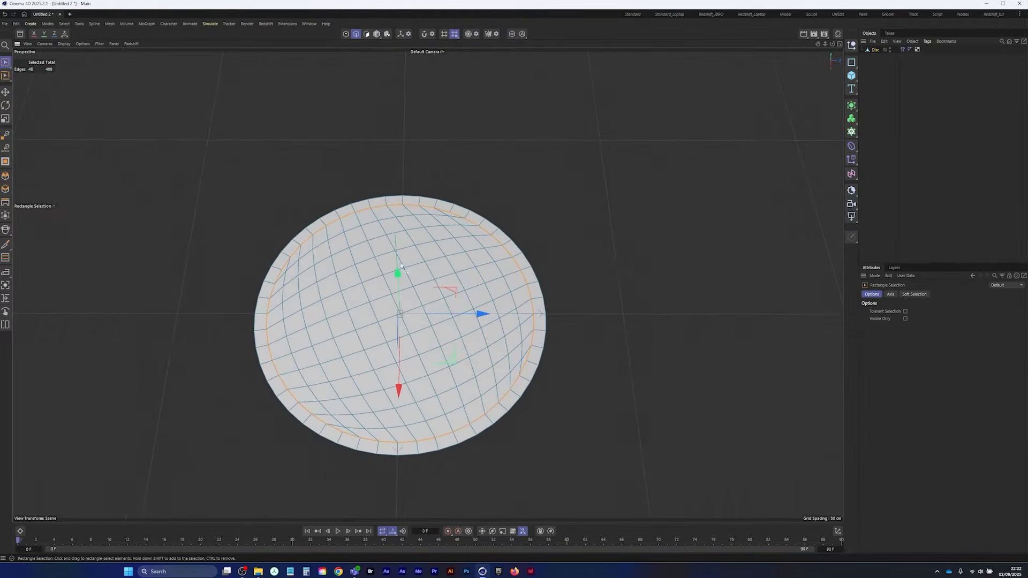
{"action": "left_click", "coordinate": [875, 50]}
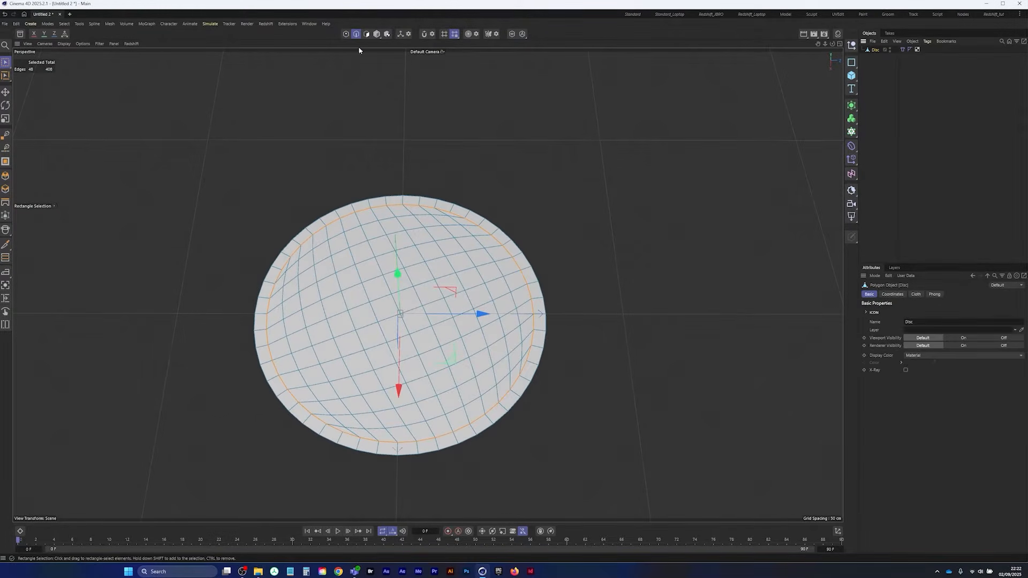
{"action": "left_click", "coordinate": [346, 34]}
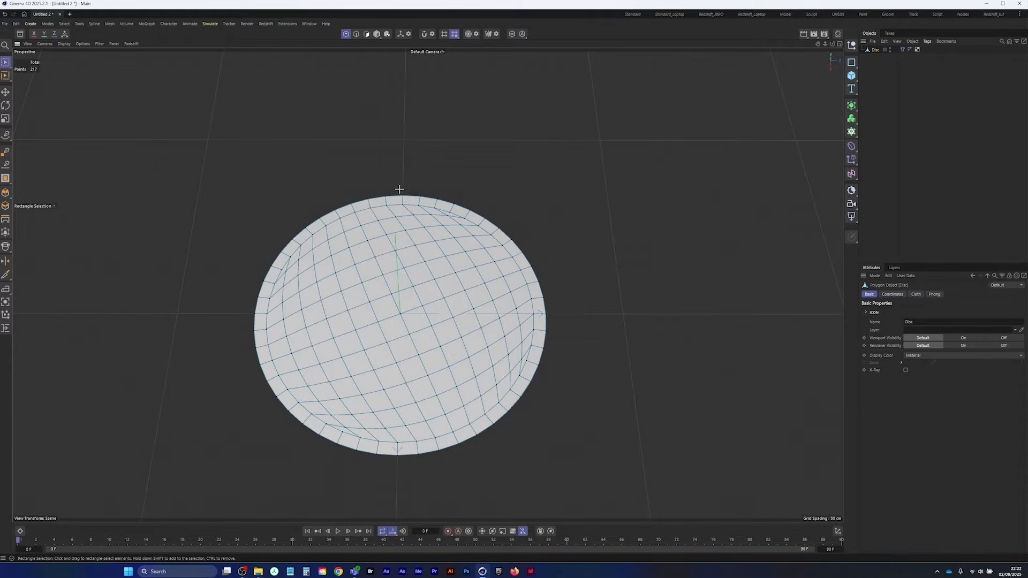
{"action": "left_click", "coordinate": [402, 194]}
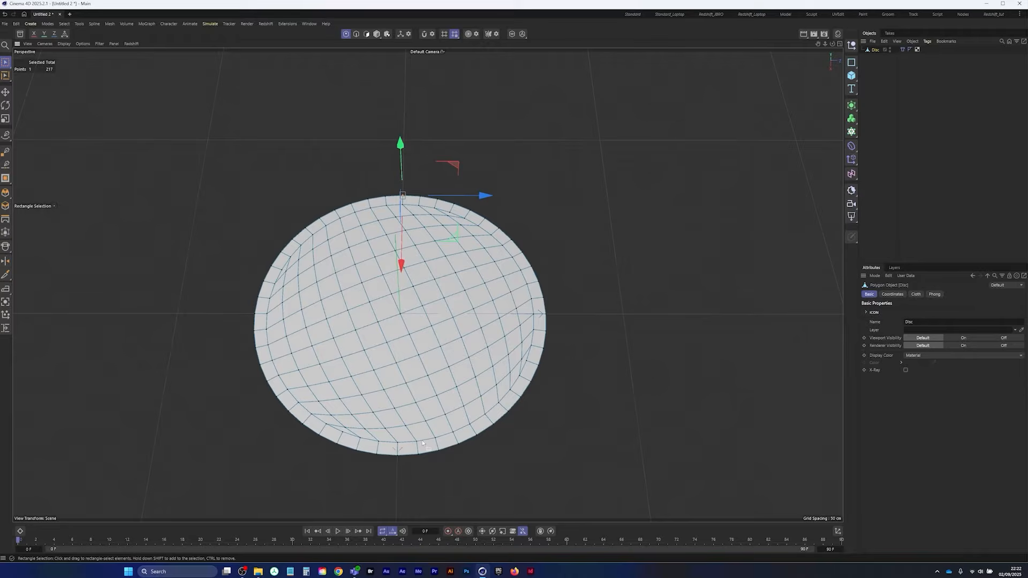
{"action": "left_click", "coordinate": [396, 454], "text": "shift"}
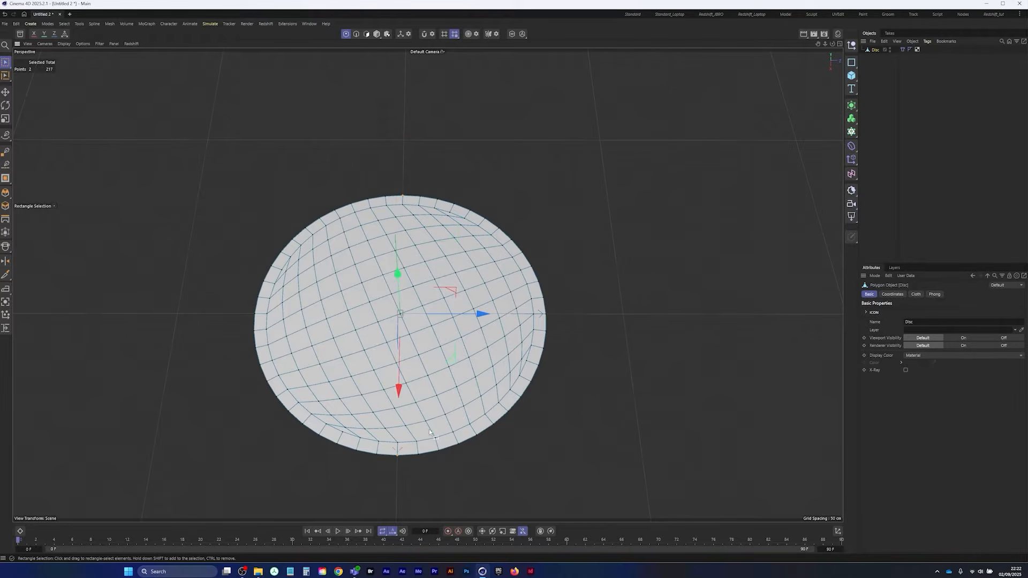
{"action": "left_click", "coordinate": [541, 313], "text": "shift"}
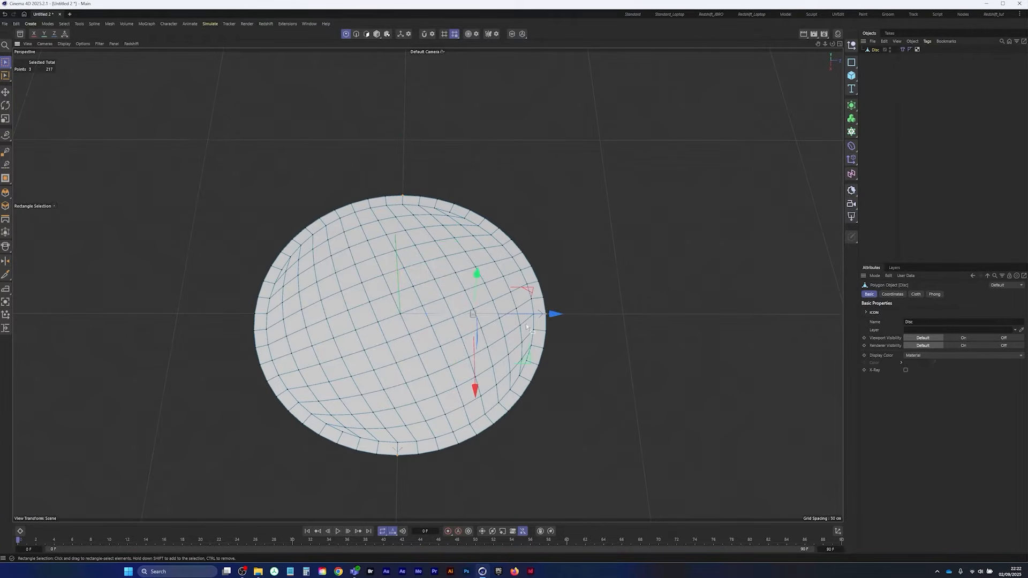
{"action": "left_click", "coordinate": [255, 314], "text": "shift"}
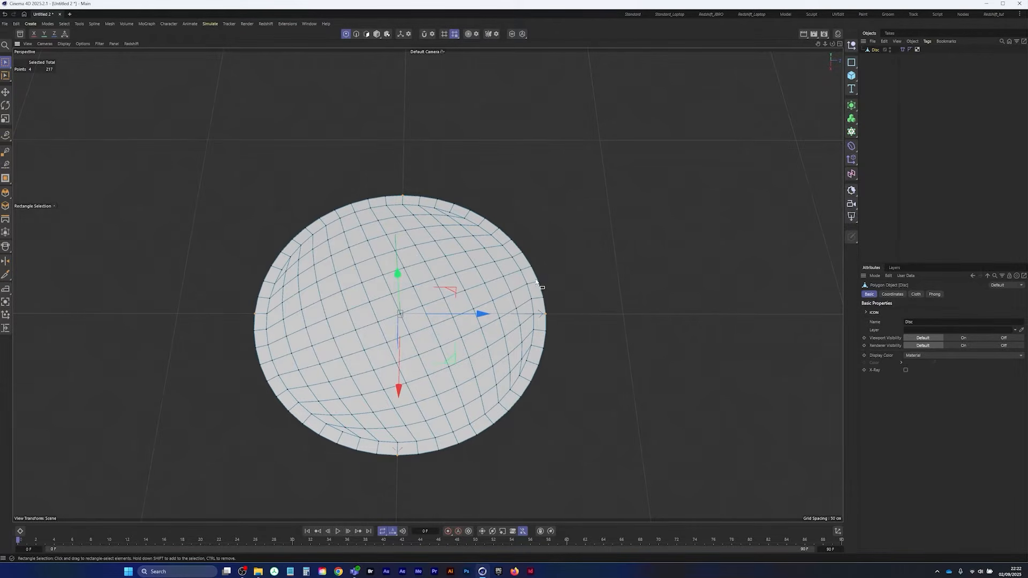
{"action": "left_click", "coordinate": [498, 229], "text": "shift"}
{"action": "left_click", "coordinate": [509, 409], "text": "shift"}
Set the selected rim points as Fix Points in the disc's Cloth tag
{"action": "left_click_drag", "start_coordinate": [374, 308], "coordinate": [402, 262], "text": "alt"}
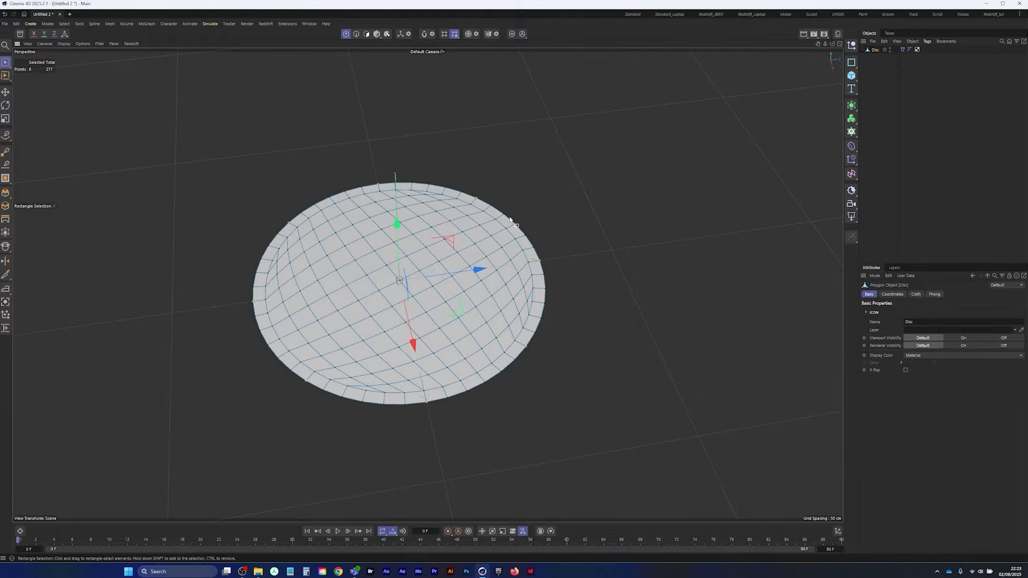
{"action": "left_click_drag", "start_coordinate": [434, 297], "coordinate": [441, 273], "text": "alt"}
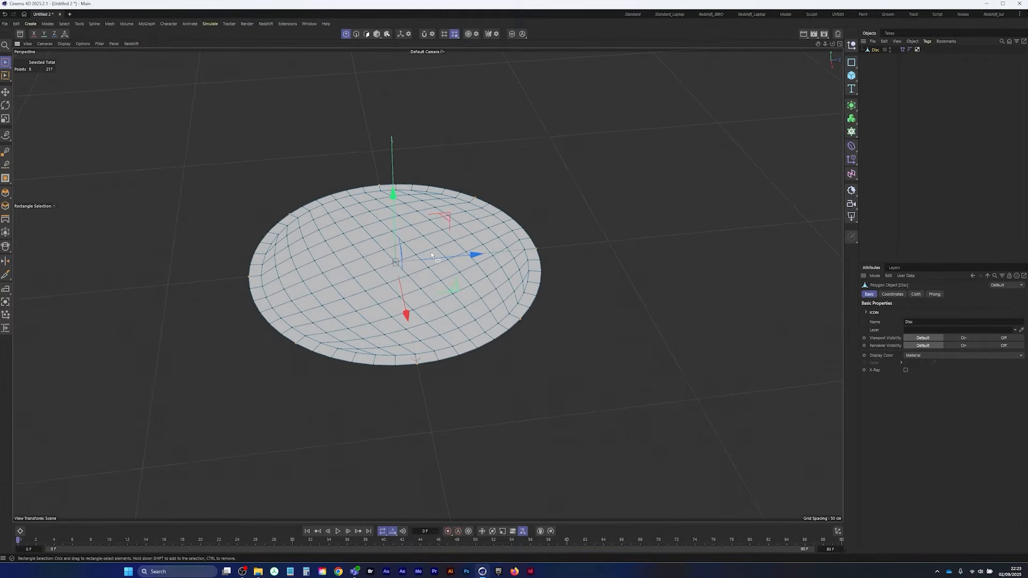
{"action": "left_click", "coordinate": [903, 50]}
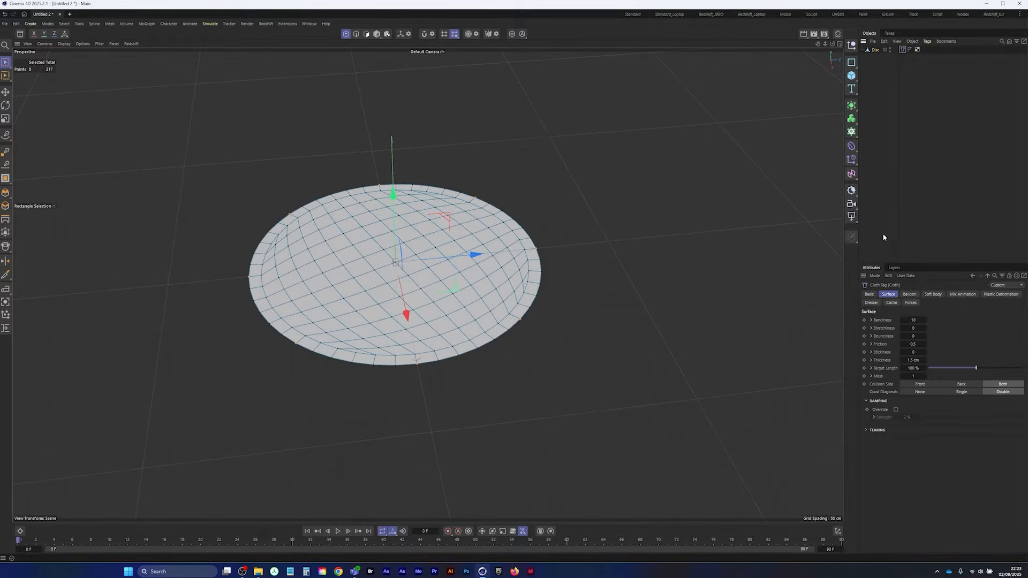
{"action": "left_click", "coordinate": [871, 303]}
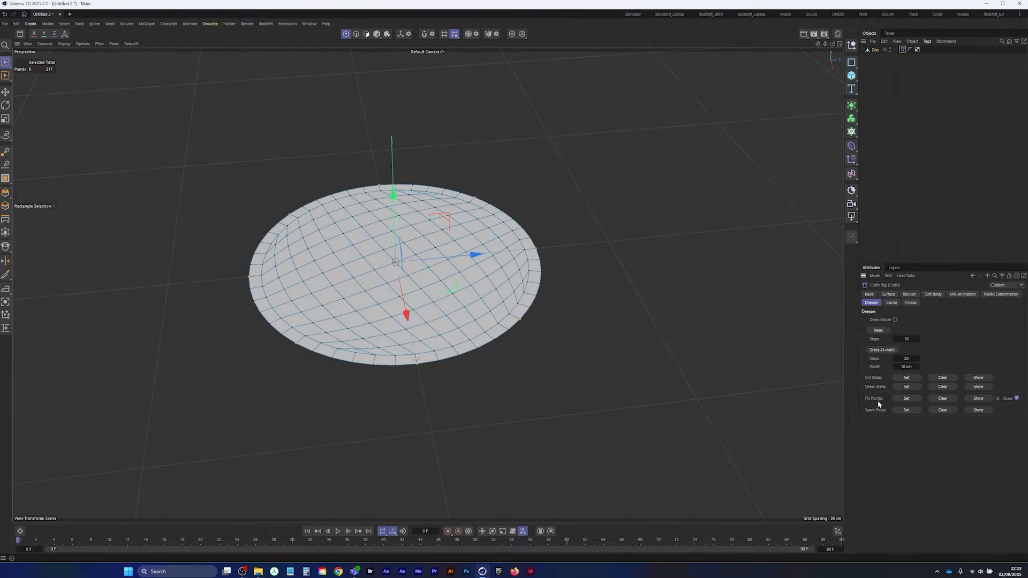
{"action": "left_click", "coordinate": [906, 398]}
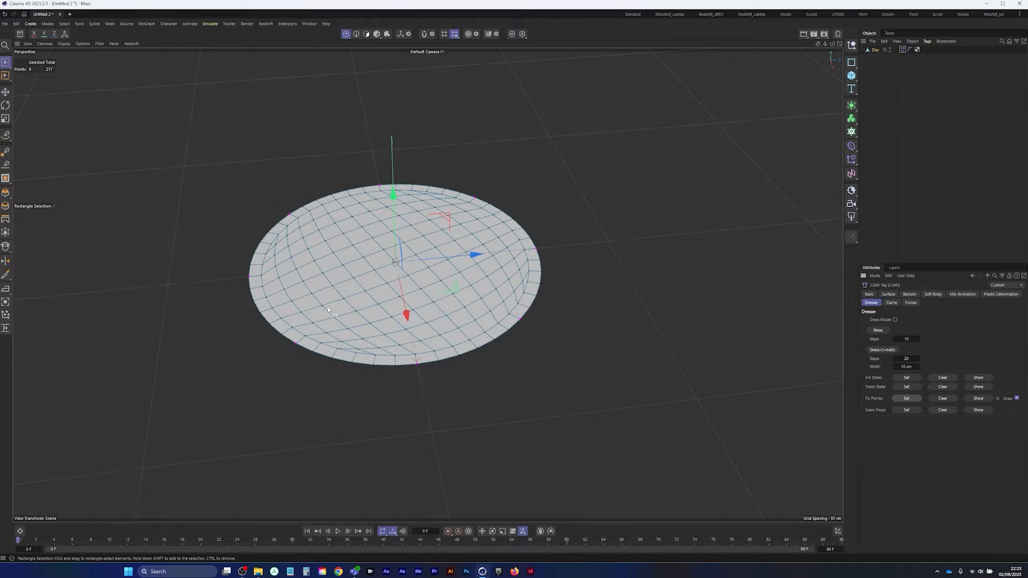
{"action": "left_click", "coordinate": [876, 84]}
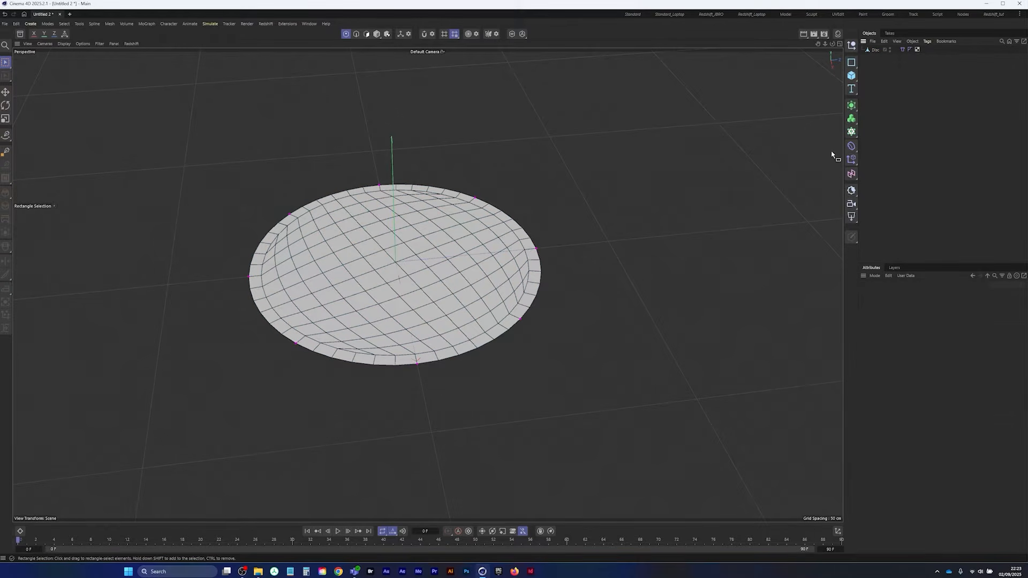
Play the cloth simulation with the fixed rim and extend the timeline's end to frame 500
{"action": "left_click", "coordinate": [338, 531]}
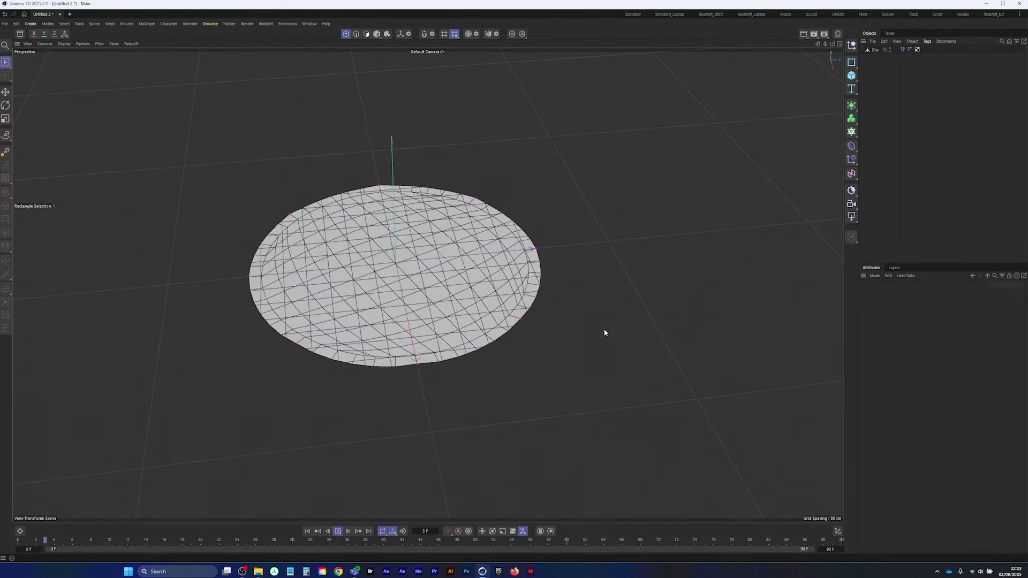
{"action": "left_click_drag", "start_coordinate": [423, 327], "coordinate": [420, 254], "text": "alt"}
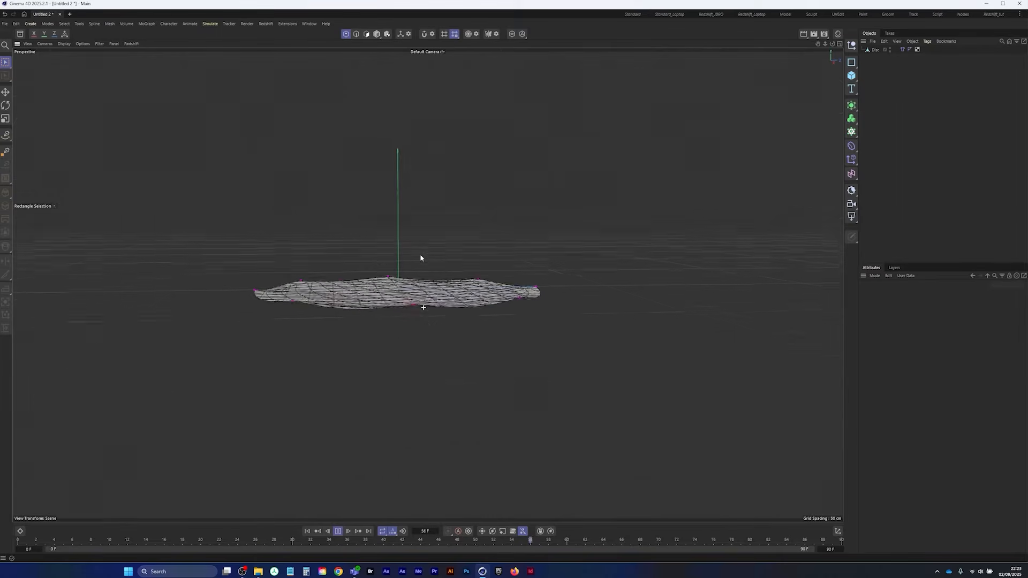
{"action": "left_click", "coordinate": [835, 548]}
{"action": "type", "text": "500"}
{"action": "key", "text": "Return"}
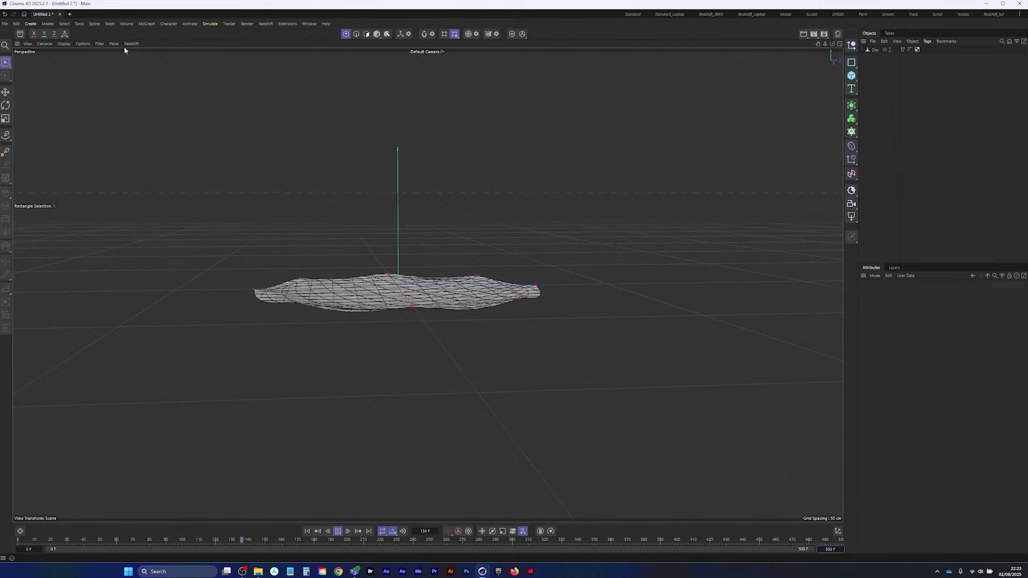
Hide the workplane grid and the world axis in the viewport
{"action": "left_click", "coordinate": [100, 45]}
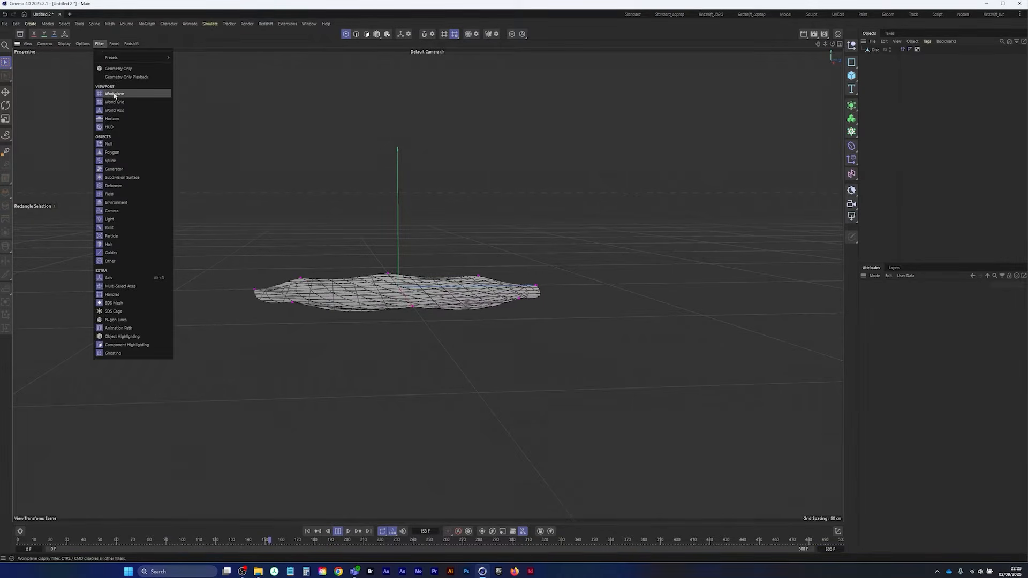
{"action": "left_click", "coordinate": [114, 102]}
{"action": "left_click", "coordinate": [99, 44]}
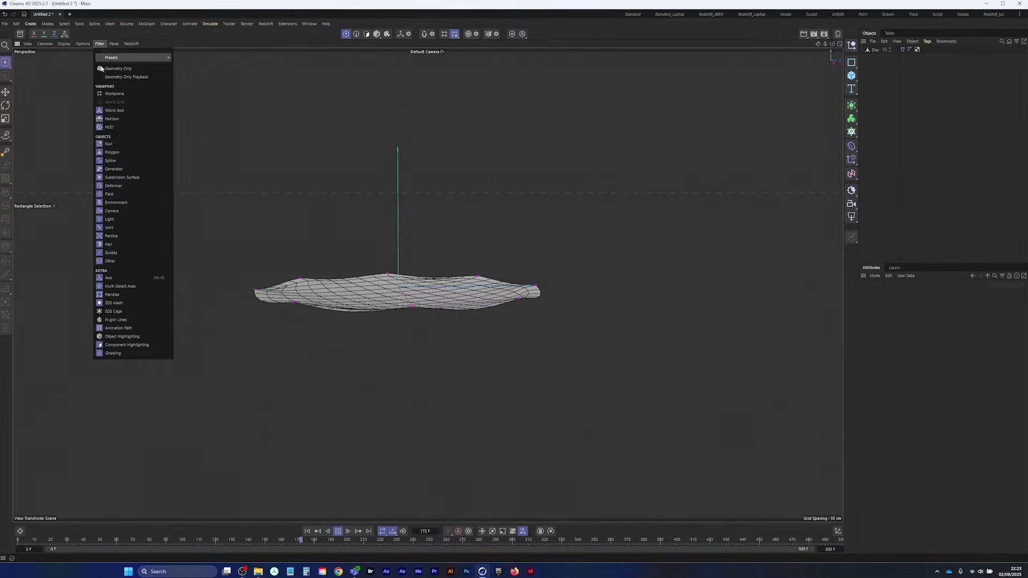
{"action": "left_click", "coordinate": [114, 111]}
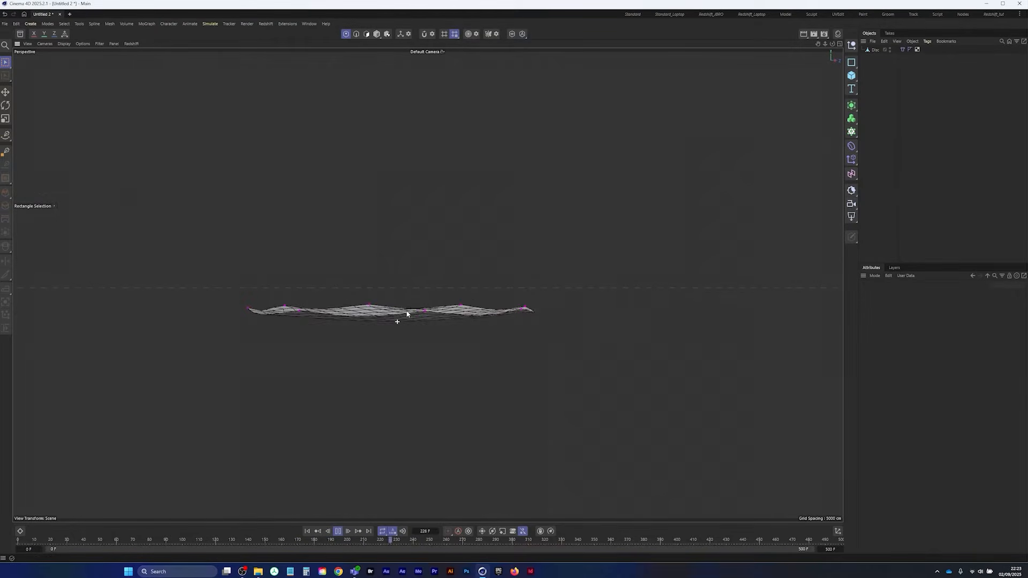
Restart the simulation and set the Cloth tag's Bendiness to 30 and Stretchiness to 400
{"action": "left_click", "coordinate": [309, 532]}
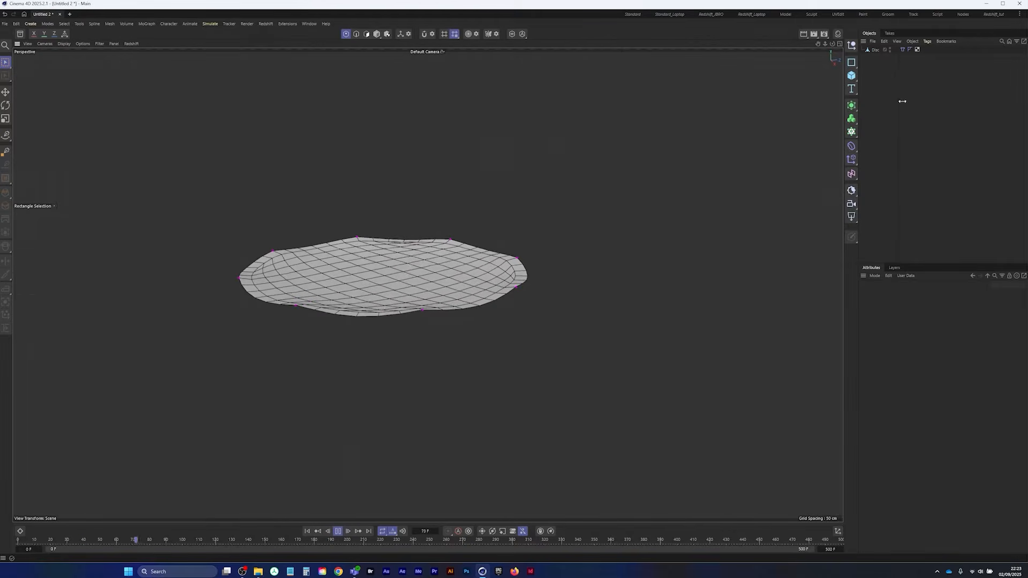
{"action": "left_click", "coordinate": [903, 49]}
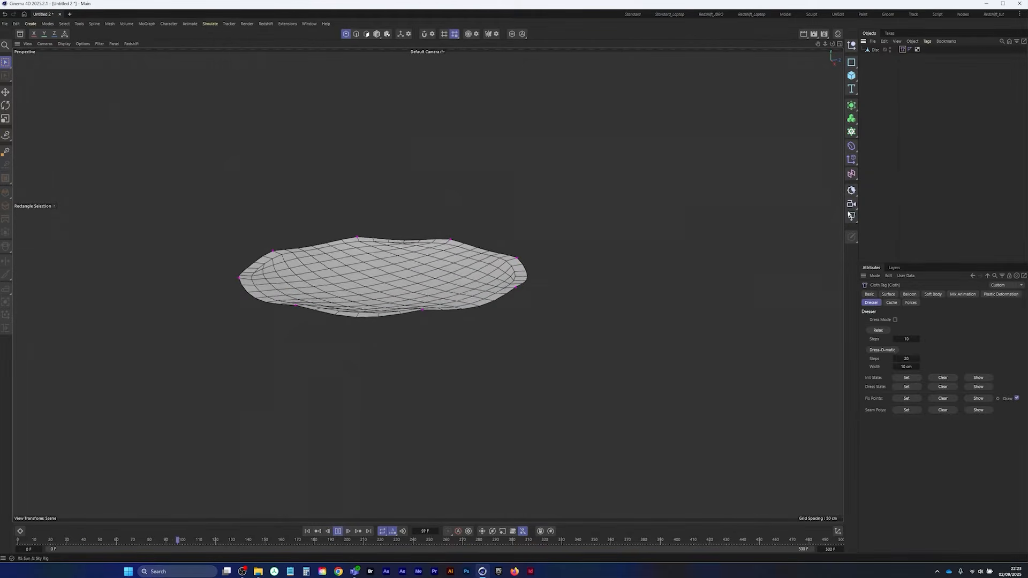
{"action": "left_click", "coordinate": [888, 294]}
{"action": "left_click", "coordinate": [913, 320]}
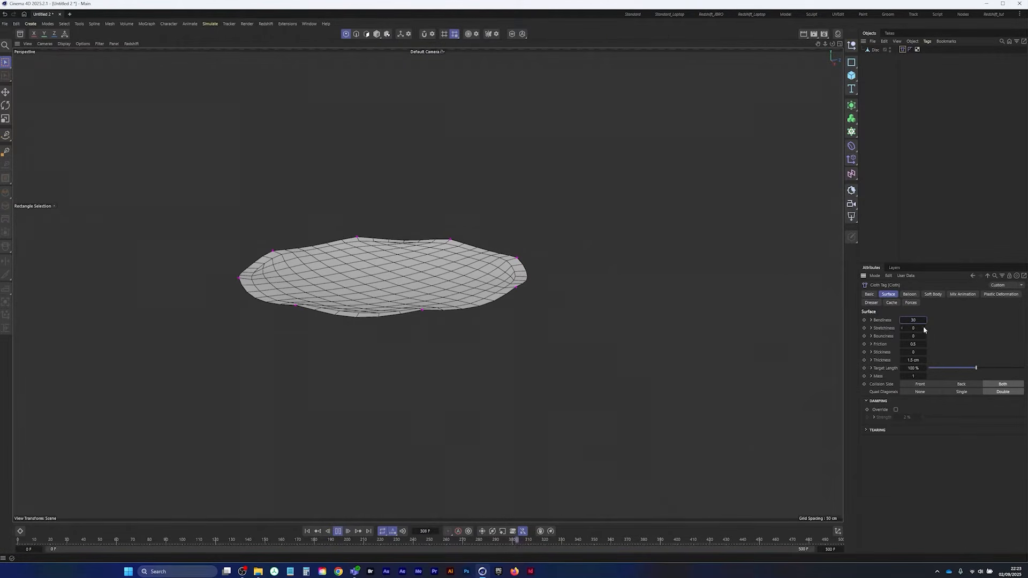
{"action": "type", "text": "400"}
{"action": "key", "text": "Return"}
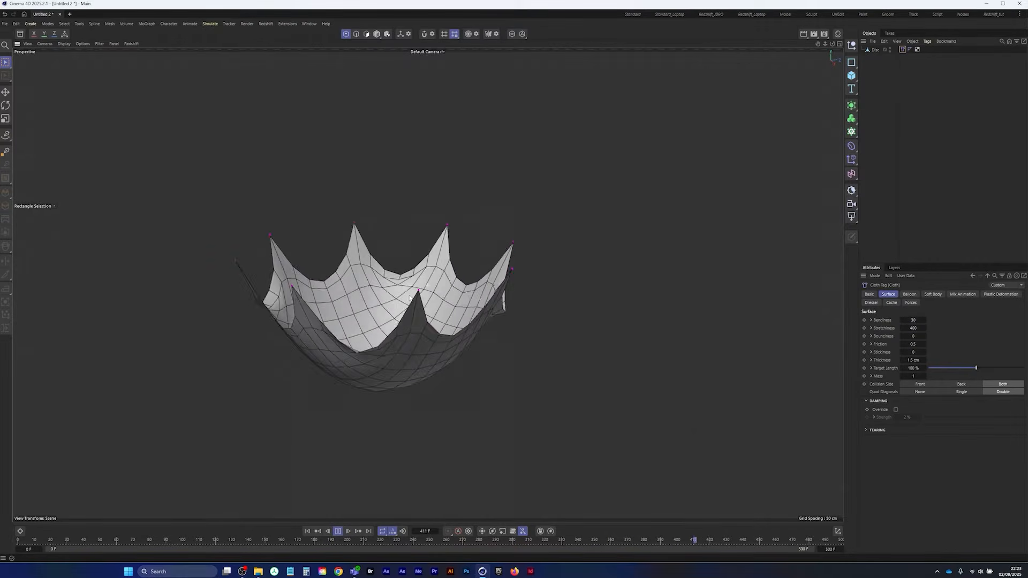
Inspect the sagging cloth during playback, stop the simulation and return to the first frame
{"action": "left_click_drag", "start_coordinate": [410, 298], "coordinate": [368, 399], "text": "alt"}
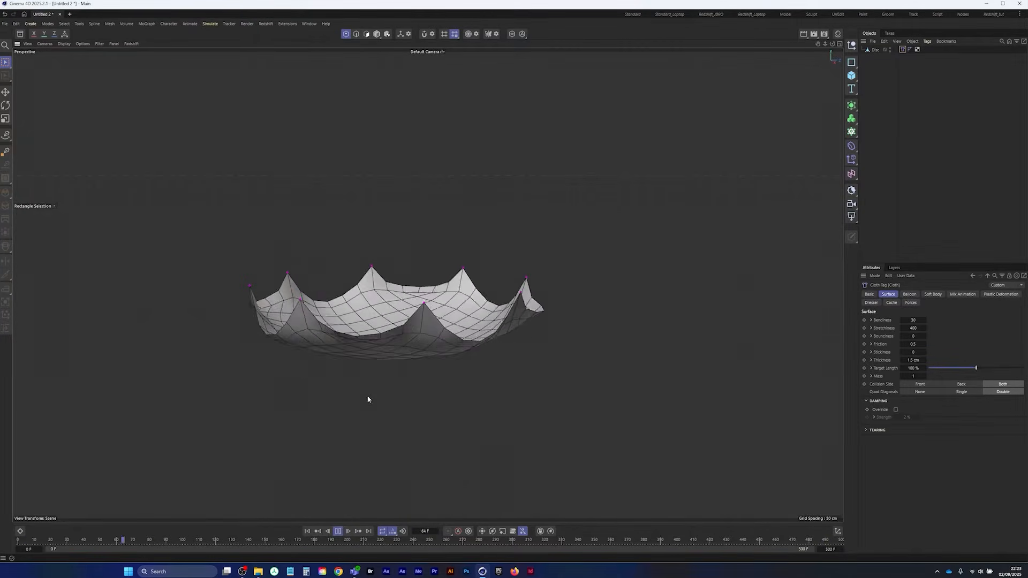
{"action": "left_click", "coordinate": [337, 531]}
{"action": "left_click", "coordinate": [307, 532]}
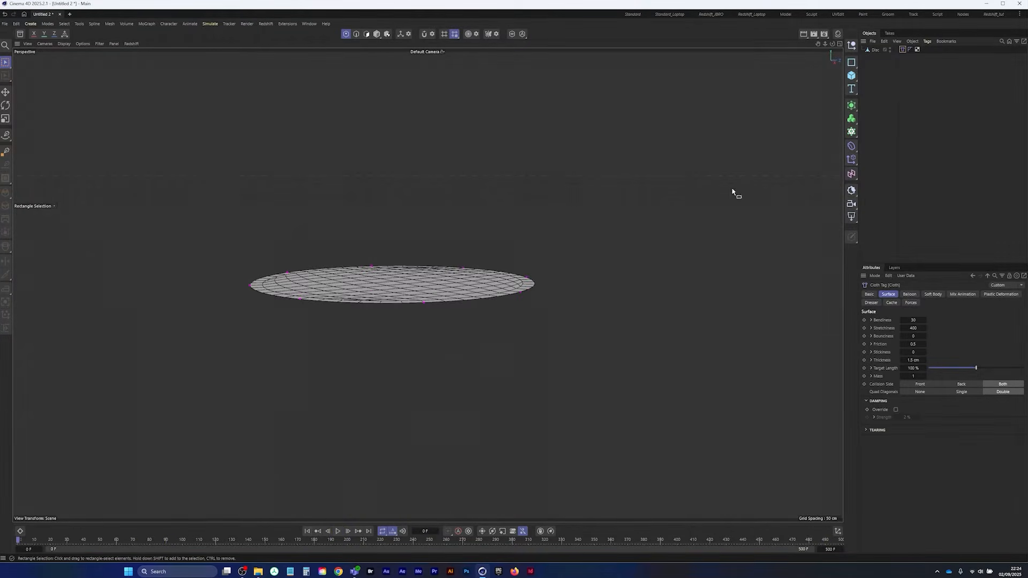
Add a Wind force with Wind Speed 2000 cm, Turbulence 1.5 % and Turbulence Scale 1000 %, and briefly test the simulation
{"action": "left_click", "coordinate": [210, 24]}
{"action": "mouse_move", "coordinate": [230, 37]}
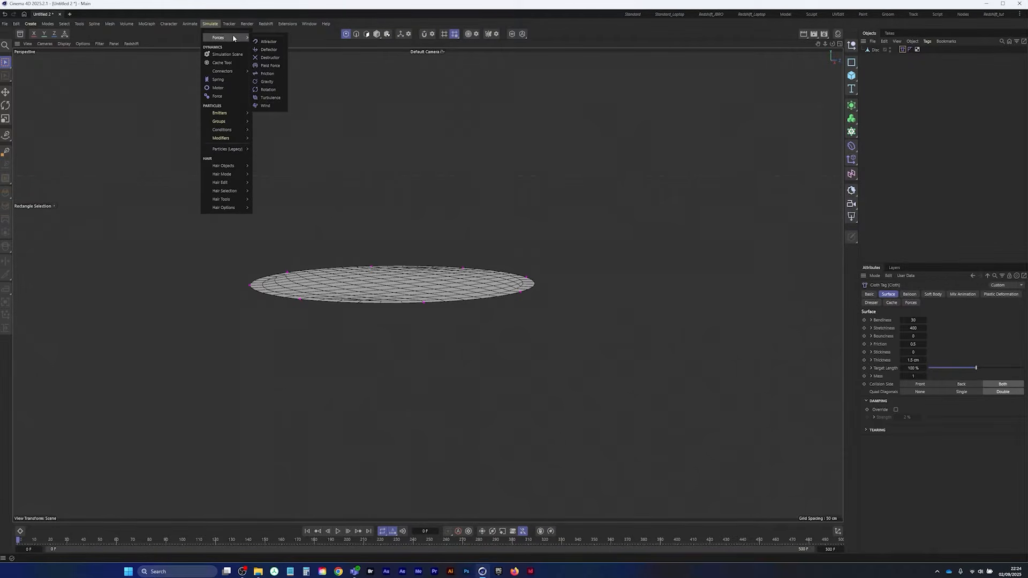
{"action": "left_click", "coordinate": [266, 106]}
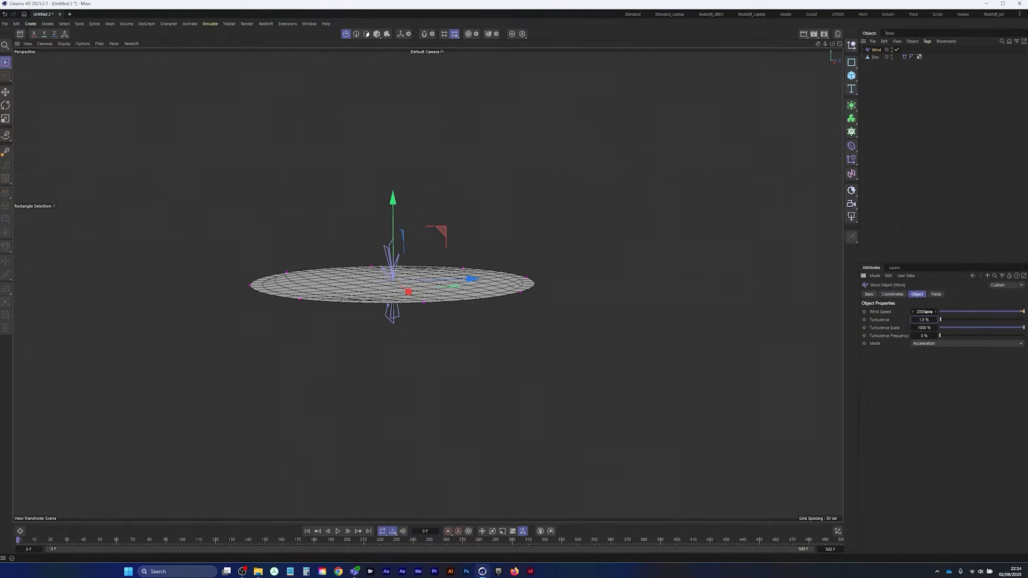
{"action": "left_click", "coordinate": [337, 531]}
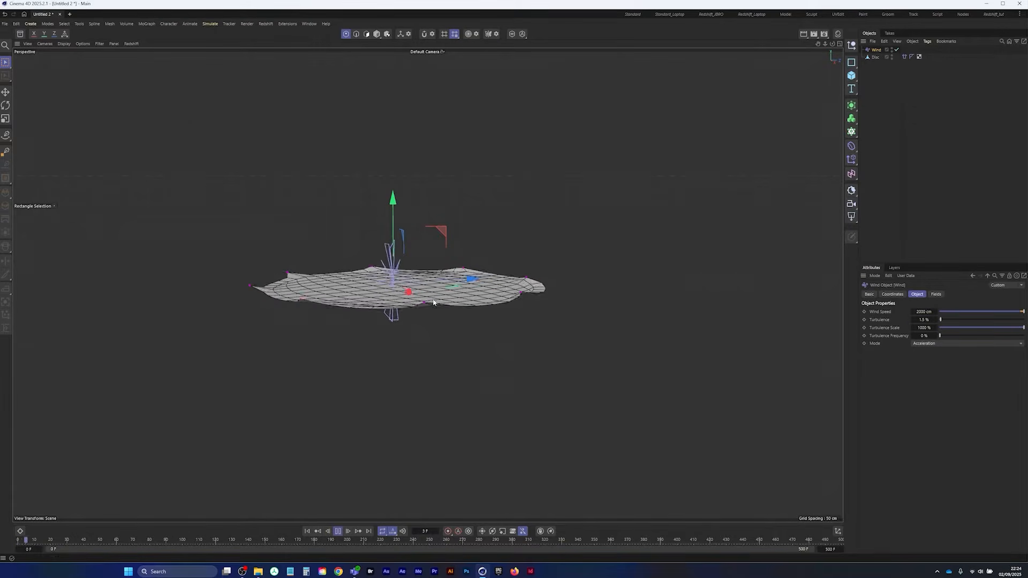
{"action": "left_click", "coordinate": [336, 533]}
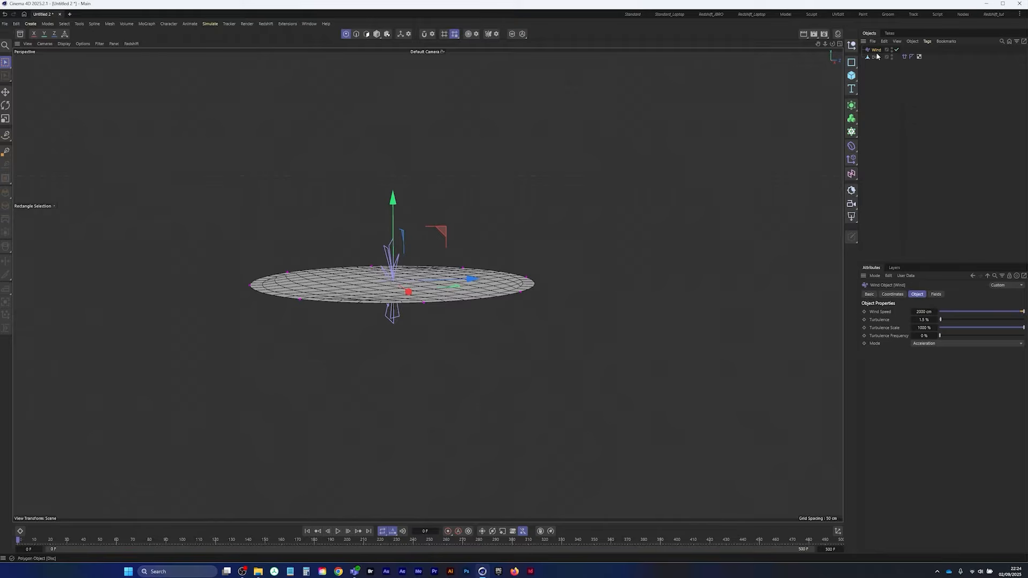
Rotate the Wind object so that it blows straight upward through the disc
{"action": "key", "text": "r"}
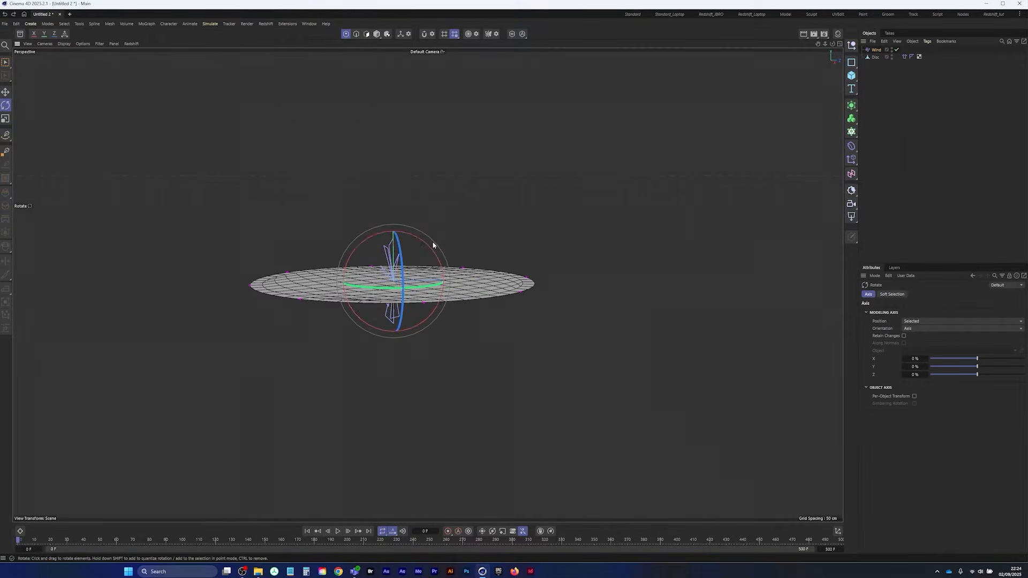
{"action": "left_click_drag", "start_coordinate": [424, 244], "coordinate": [361, 259]}
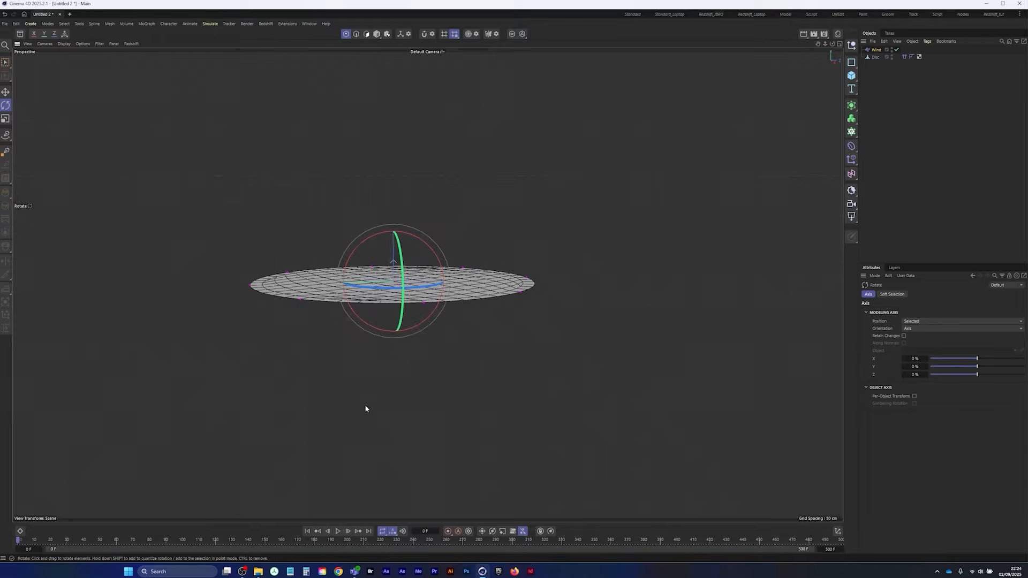
{"action": "scroll", "coordinate": [437, 248], "scroll_direction": "up", "scroll_amount": 8}
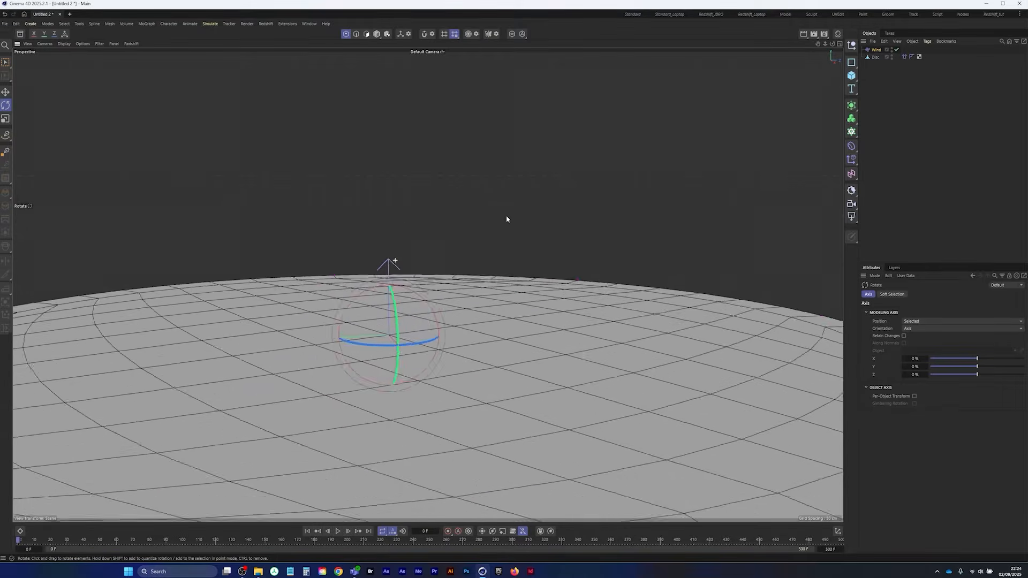
{"action": "scroll", "coordinate": [386, 269], "scroll_direction": "up", "scroll_amount": 4}
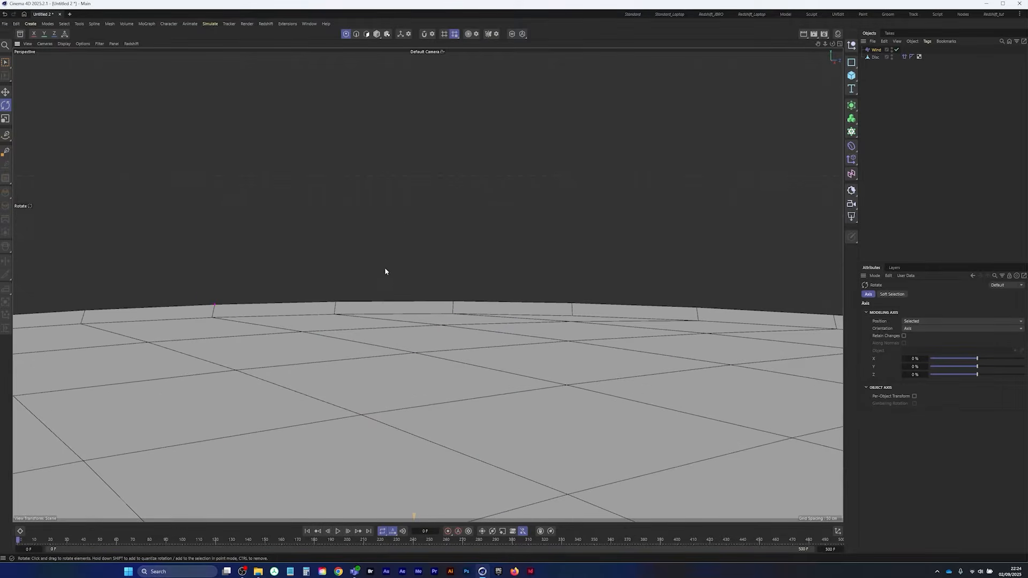
Play the simulation to examine how the upward wind inflates the pinned disc, then stop it and return to the first frame
{"action": "scroll", "coordinate": [362, 289], "scroll_direction": "down", "scroll_amount": 3}
{"action": "left_click_drag", "start_coordinate": [363, 289], "coordinate": [325, 331], "text": "alt"}
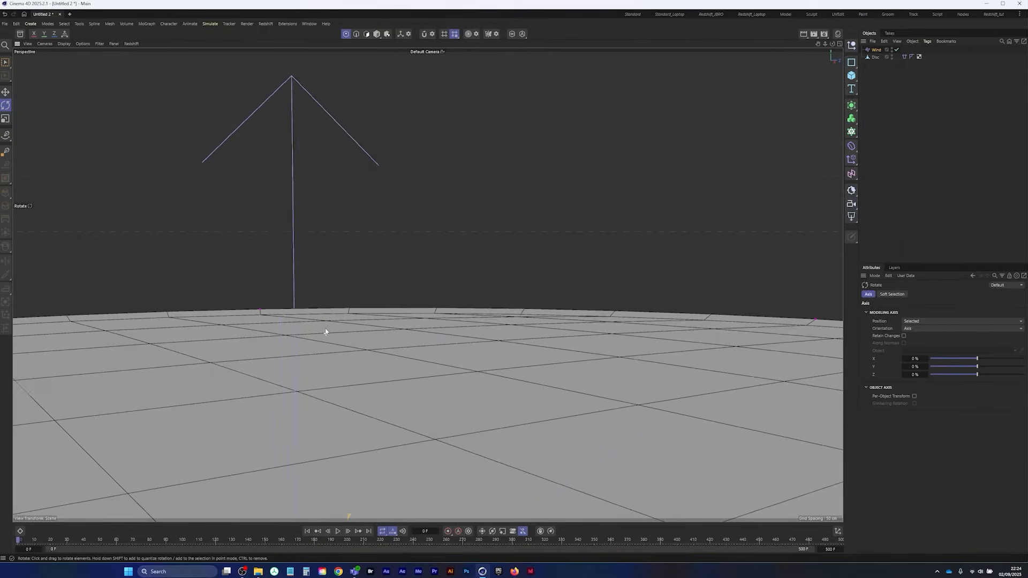
{"action": "right_click_drag", "start_coordinate": [326, 332], "coordinate": [151, 390], "text": "alt"}
{"action": "left_click_drag", "start_coordinate": [299, 300], "coordinate": [316, 335], "text": "alt"}
{"action": "right_click_drag", "start_coordinate": [316, 334], "coordinate": [330, 357], "text": "alt"}
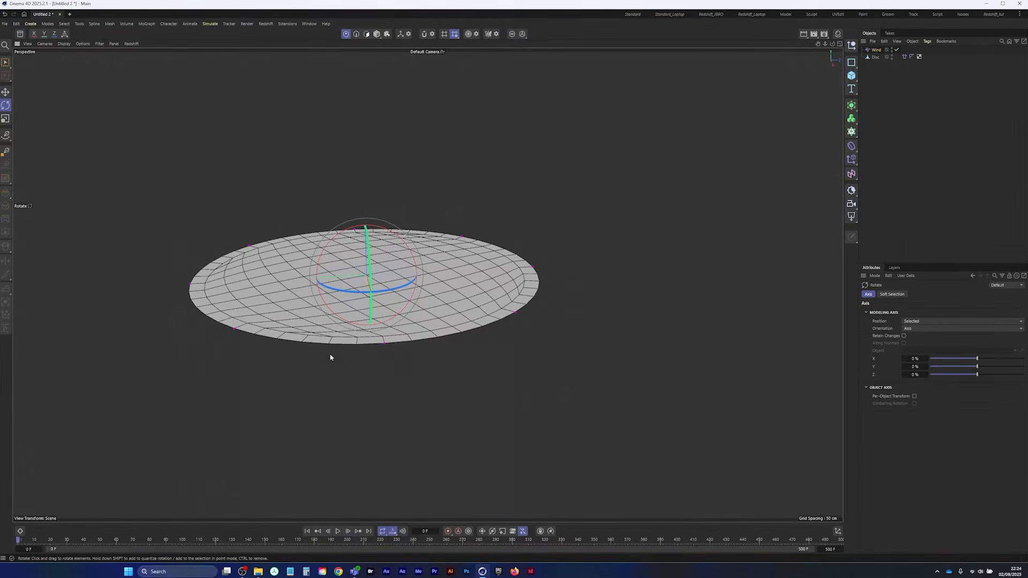
{"action": "left_click", "coordinate": [337, 530]}
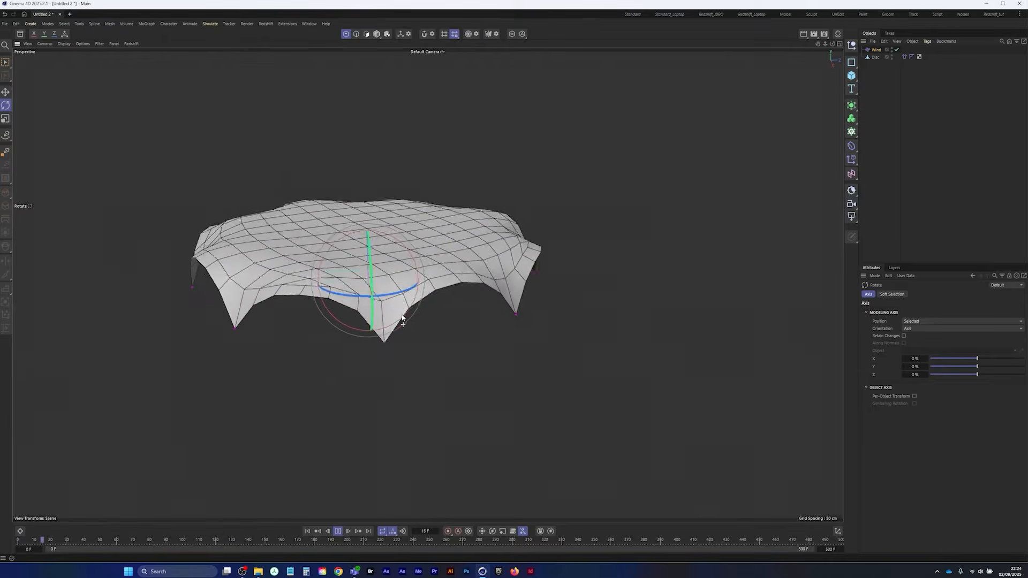
{"action": "right_click_drag", "start_coordinate": [380, 341], "coordinate": [383, 367], "text": "alt"}
{"action": "left_click_drag", "start_coordinate": [384, 367], "coordinate": [419, 342], "text": "alt"}
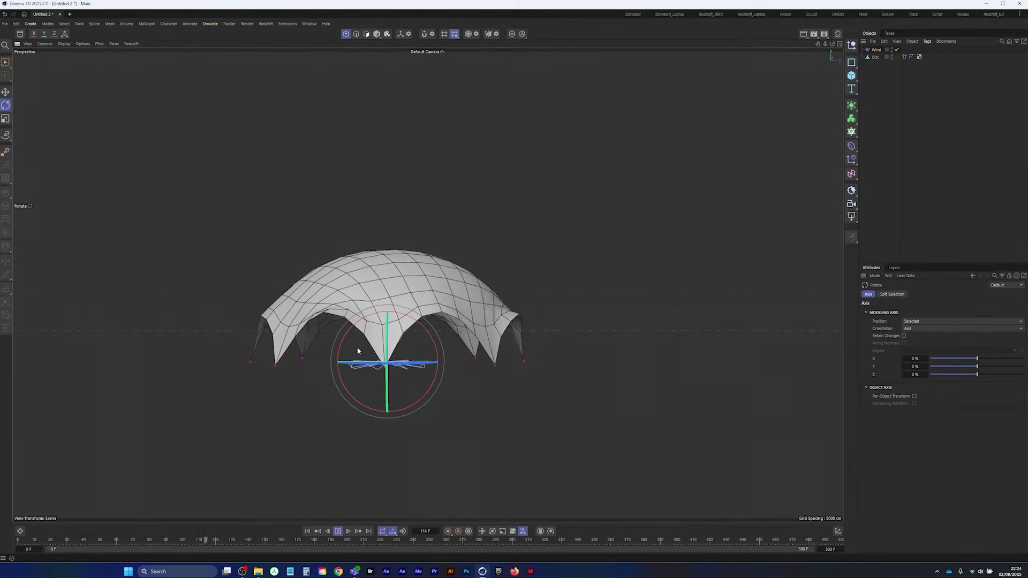
{"action": "left_click_drag", "start_coordinate": [359, 351], "coordinate": [328, 342], "text": "alt"}
{"action": "left_click", "coordinate": [338, 531]}
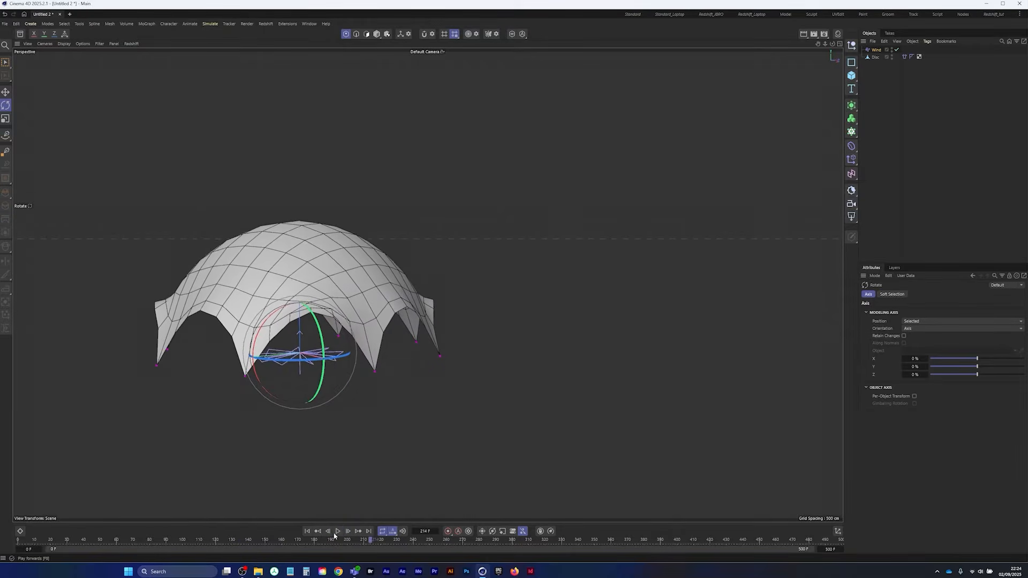
{"action": "left_click", "coordinate": [307, 531]}
Save the project as p_chute in the p_chute folder
{"action": "left_click", "coordinate": [5, 24]}
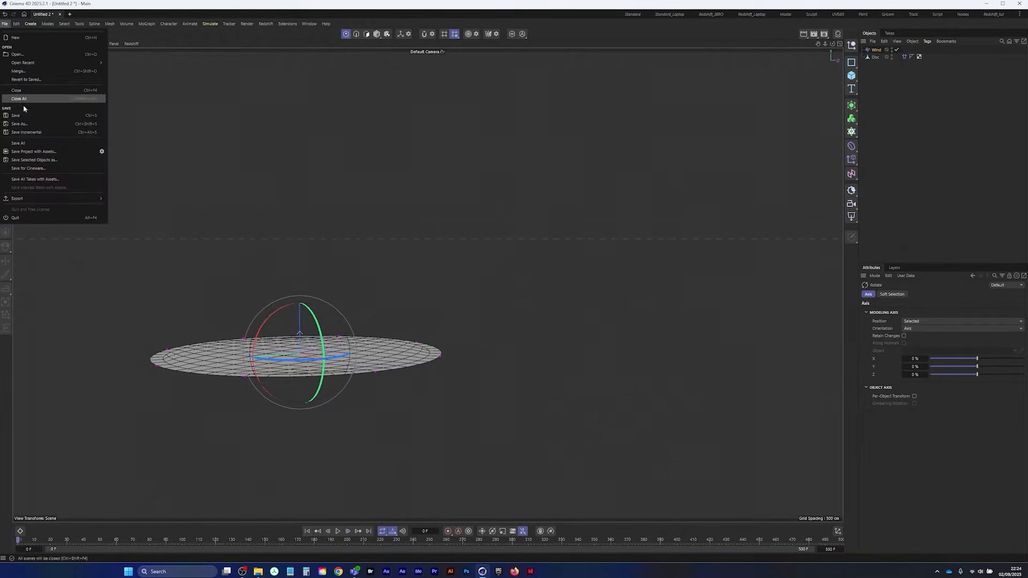
{"action": "left_click", "coordinate": [24, 124]}
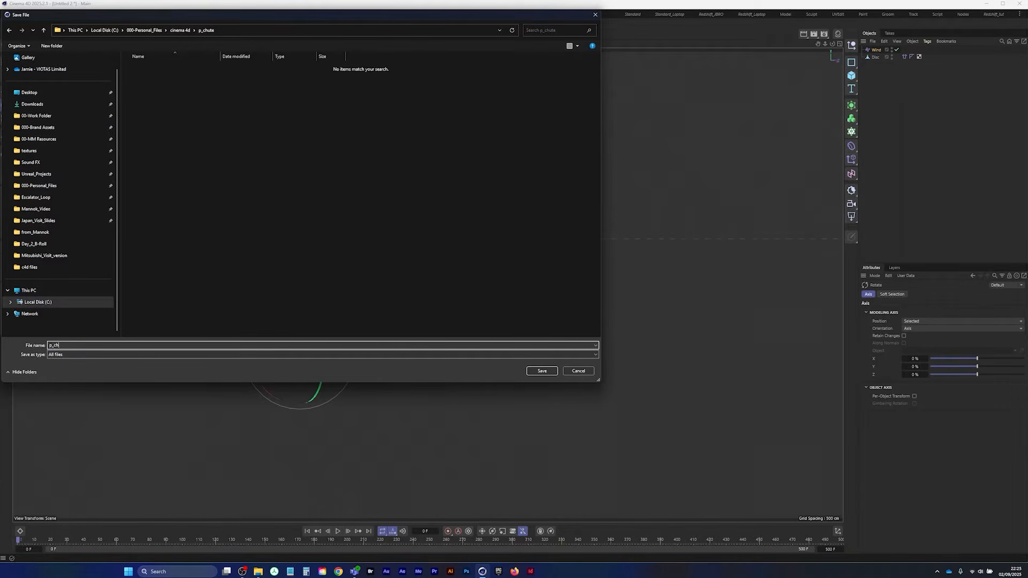
{"action": "key", "text": "Return"}
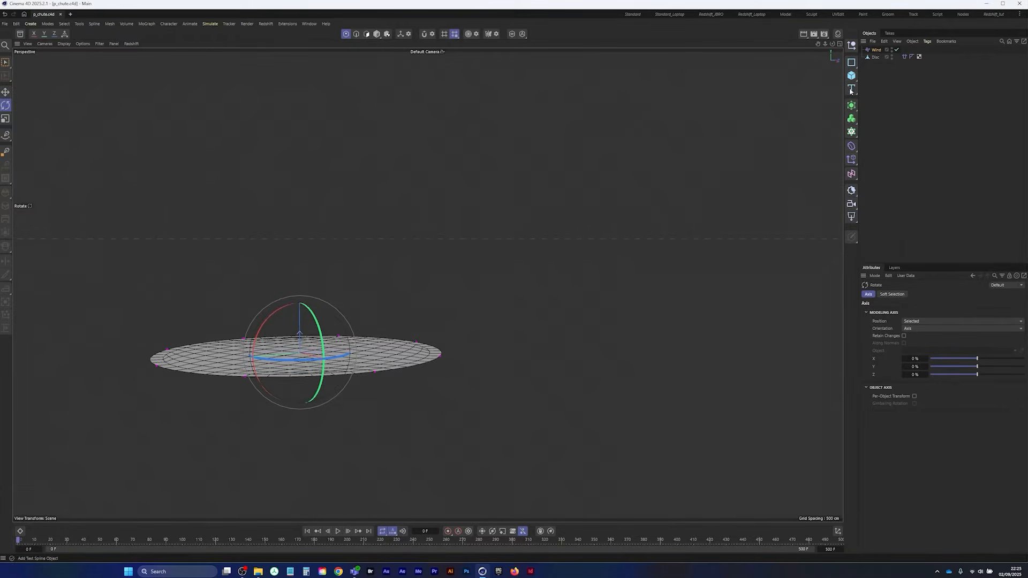
Deselect everything, replay the cloth simulation to check the canopy shape, and return to the first frame
{"action": "left_click", "coordinate": [871, 75]}
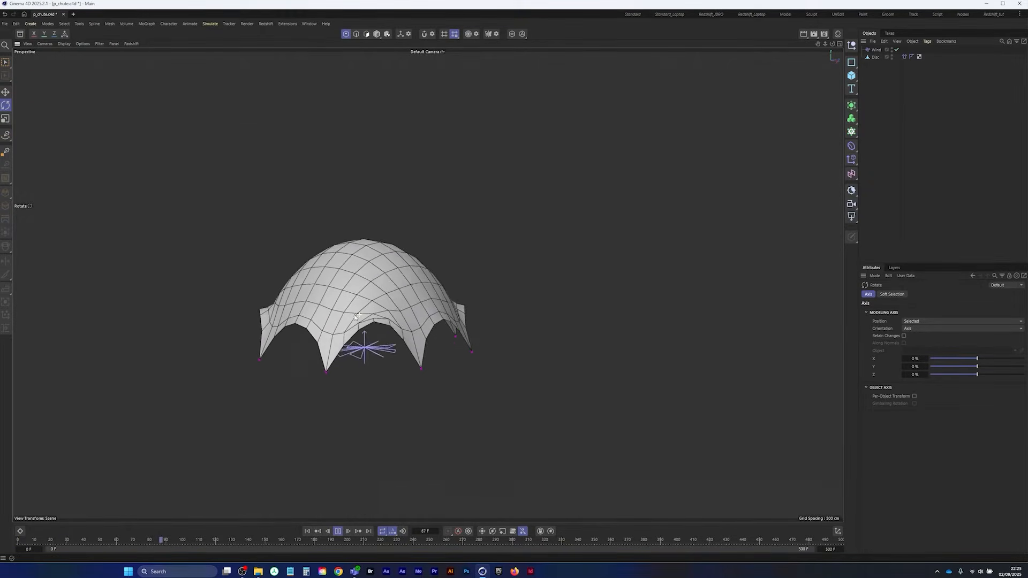
{"action": "left_click", "coordinate": [338, 531]}
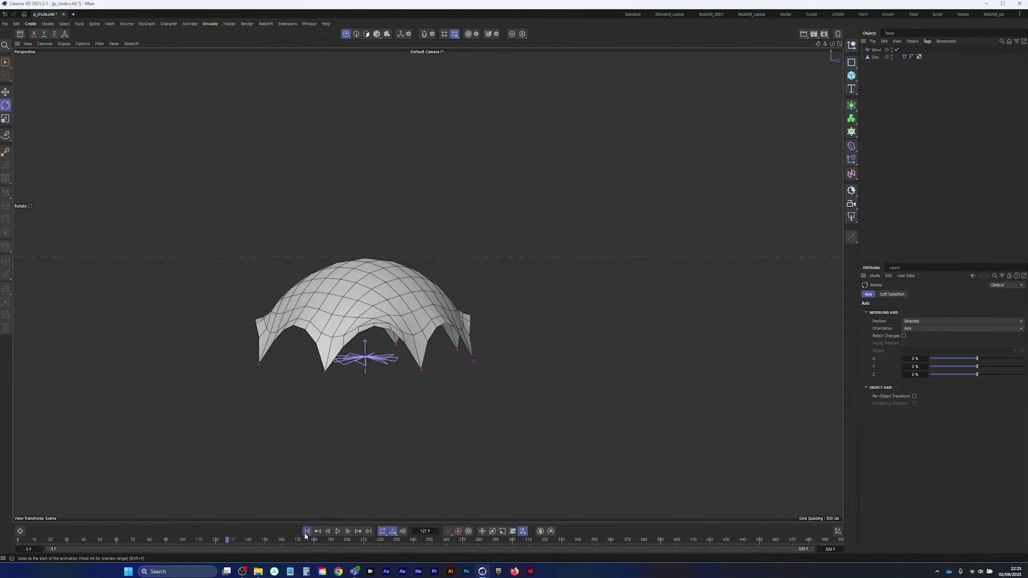
{"action": "left_click", "coordinate": [306, 530]}
Duplicate the Disc object, placing the copy below the original in the object hierarchy
{"action": "left_click_drag", "start_coordinate": [378, 338], "coordinate": [375, 286], "text": "alt"}
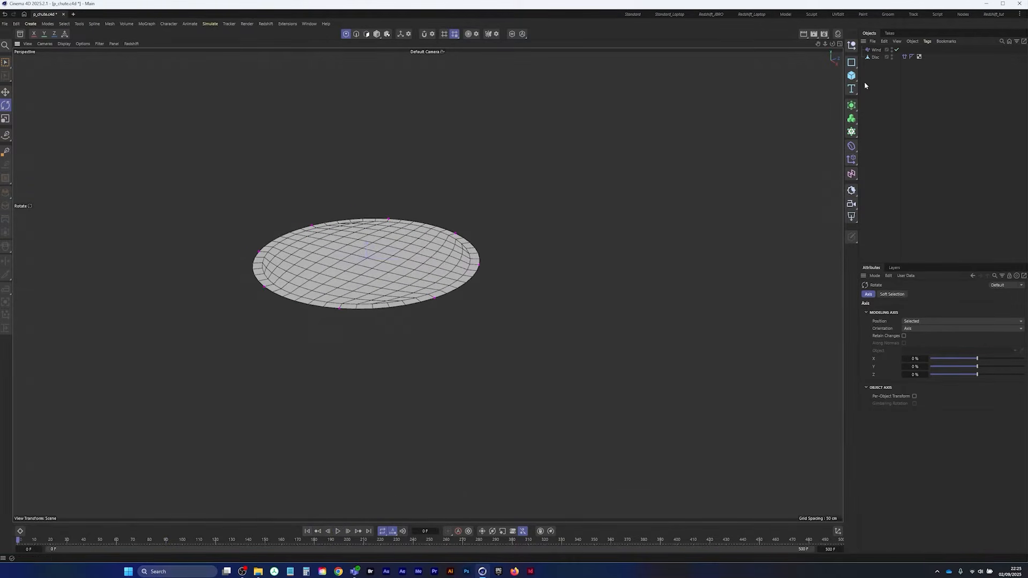
{"action": "left_click", "coordinate": [876, 57]}
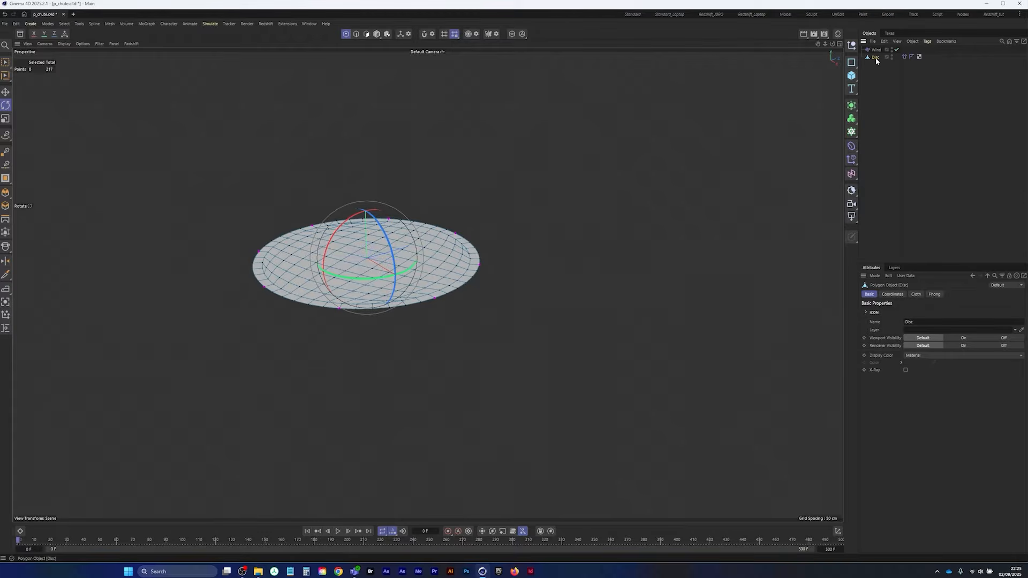
{"action": "left_click_drag", "start_coordinate": [874, 60], "coordinate": [876, 73], "text": "ctrl"}
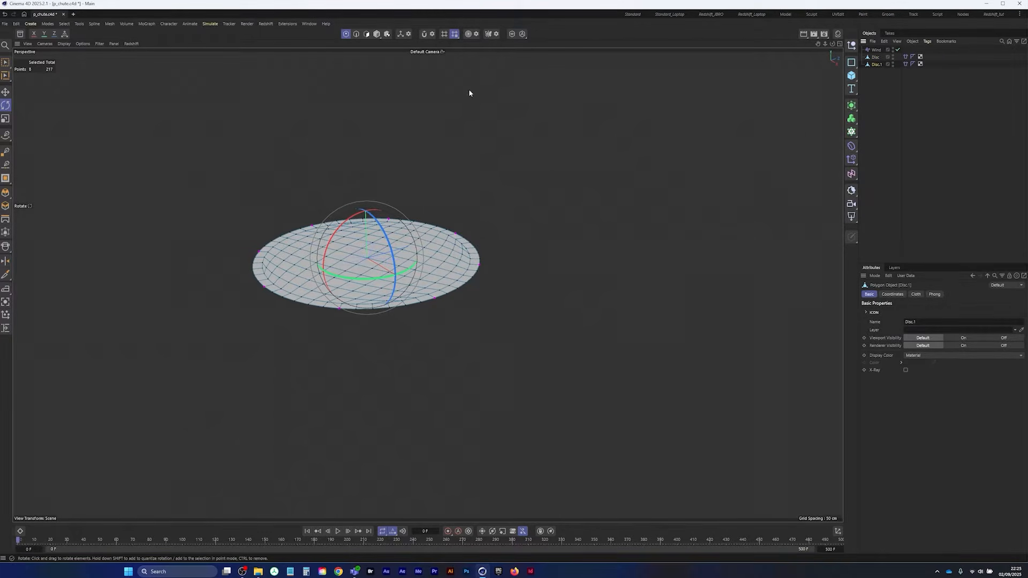
Select all polygons of the duplicated disc and extrude them straight downward without caps
{"action": "left_click", "coordinate": [367, 35]}
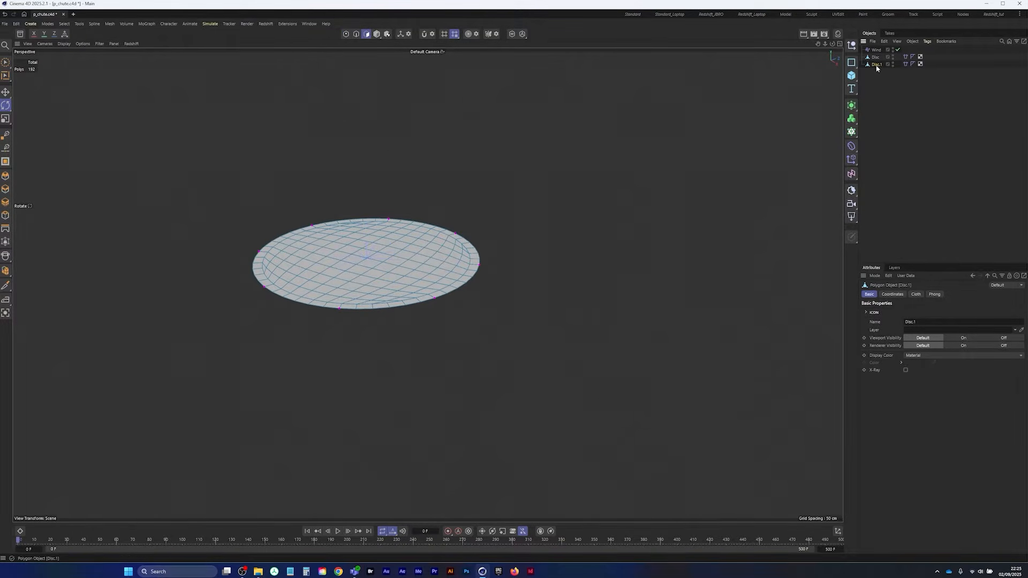
{"action": "key", "text": "ctrl+a"}
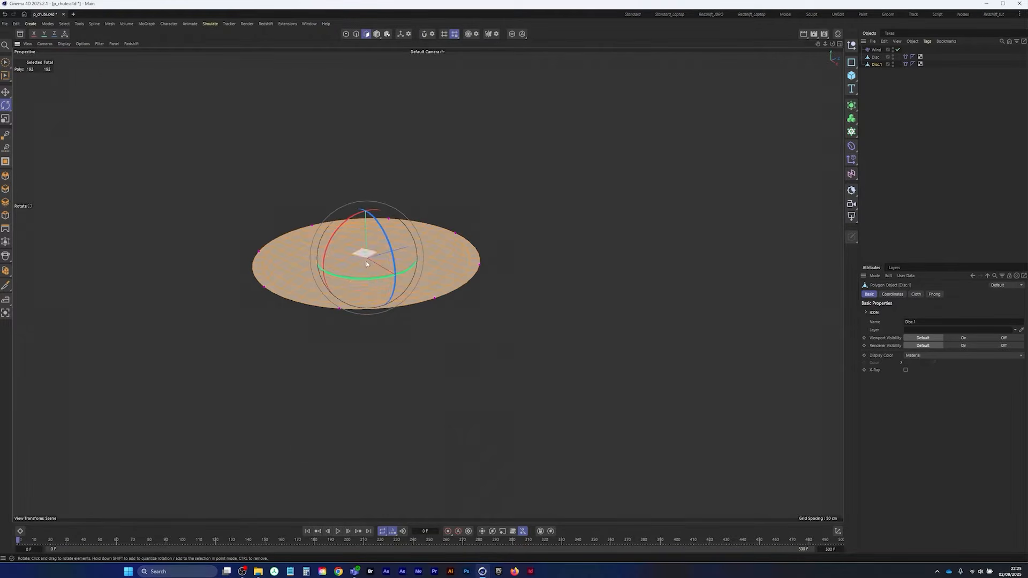
{"action": "middle_click_drag", "start_coordinate": [367, 242], "coordinate": [389, 254], "text": "alt"}
{"action": "left_click_drag", "start_coordinate": [379, 267], "coordinate": [387, 263], "text": "alt"}
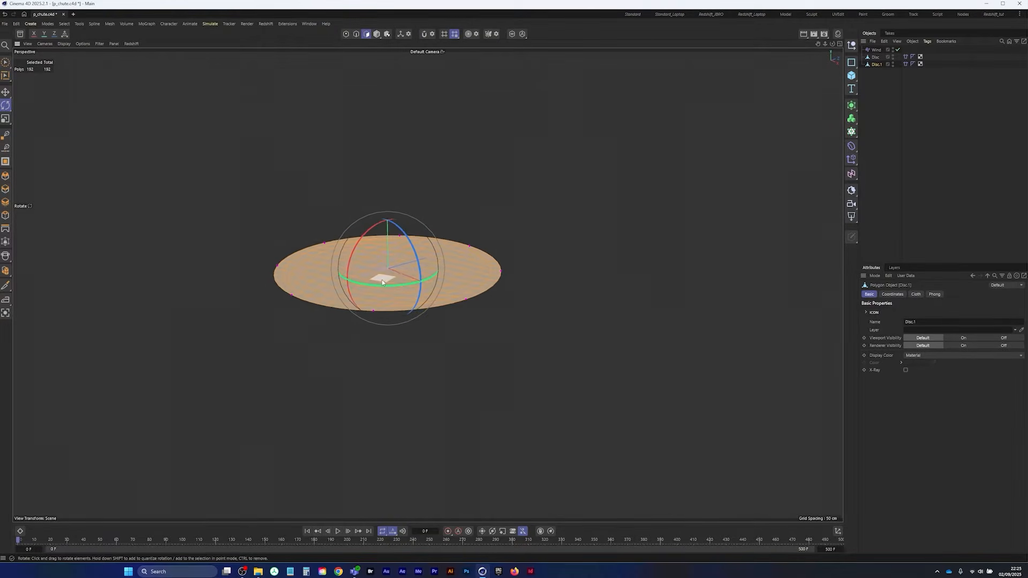
{"action": "key", "text": "d"}
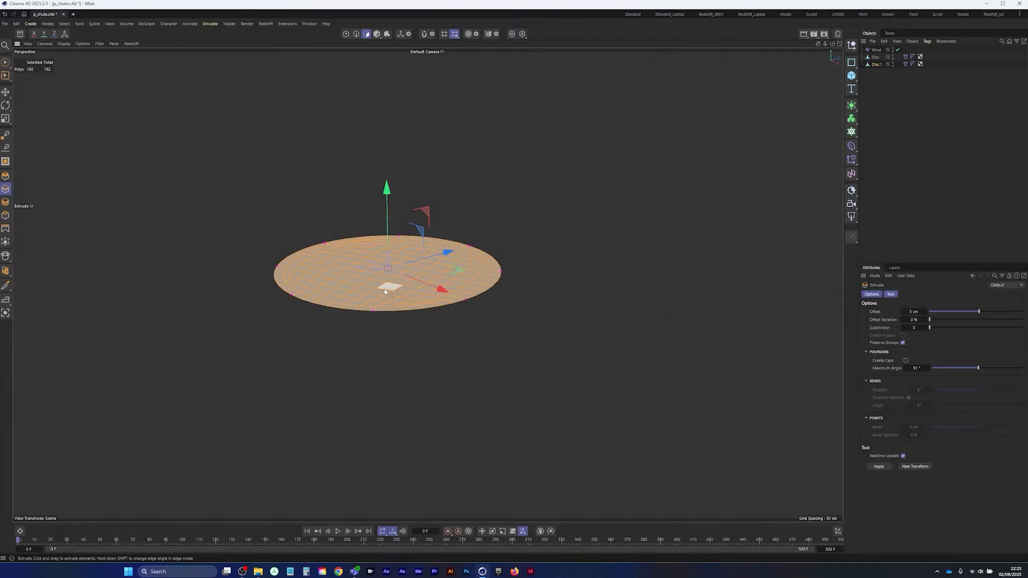
{"action": "middle_click_drag", "start_coordinate": [383, 280], "coordinate": [400, 249], "text": "alt"}
{"action": "left_click_drag", "start_coordinate": [400, 249], "coordinate": [404, 213], "text": "alt"}
{"action": "left_click_drag", "start_coordinate": [409, 248], "coordinate": [195, 386]}
{"action": "left_click_drag", "start_coordinate": [424, 222], "coordinate": [380, 263], "text": "alt"}
{"action": "middle_click_drag", "start_coordinate": [435, 306], "coordinate": [441, 280], "text": "alt"}
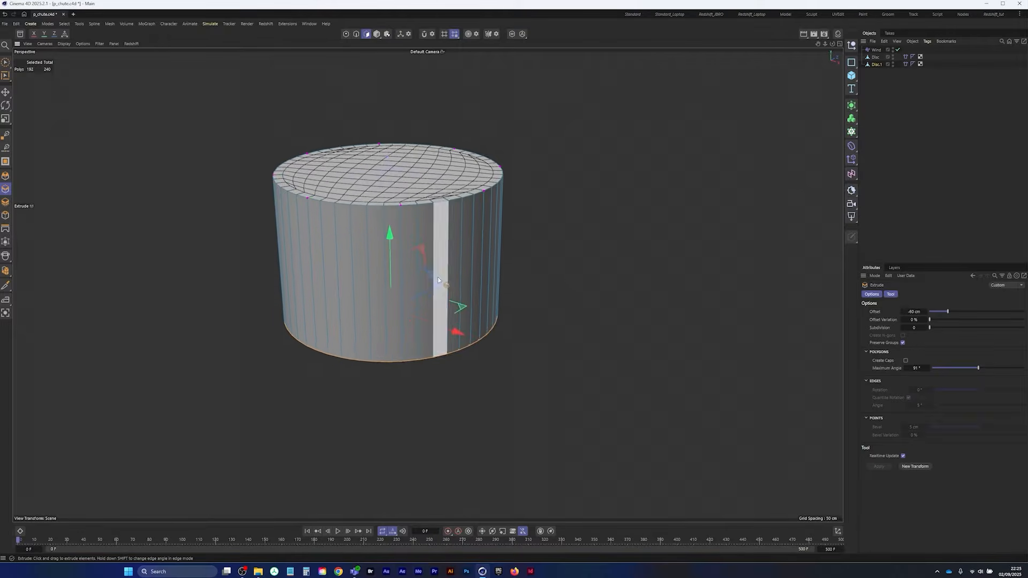
{"action": "left_click_drag", "start_coordinate": [440, 280], "coordinate": [394, 265], "text": "alt"}
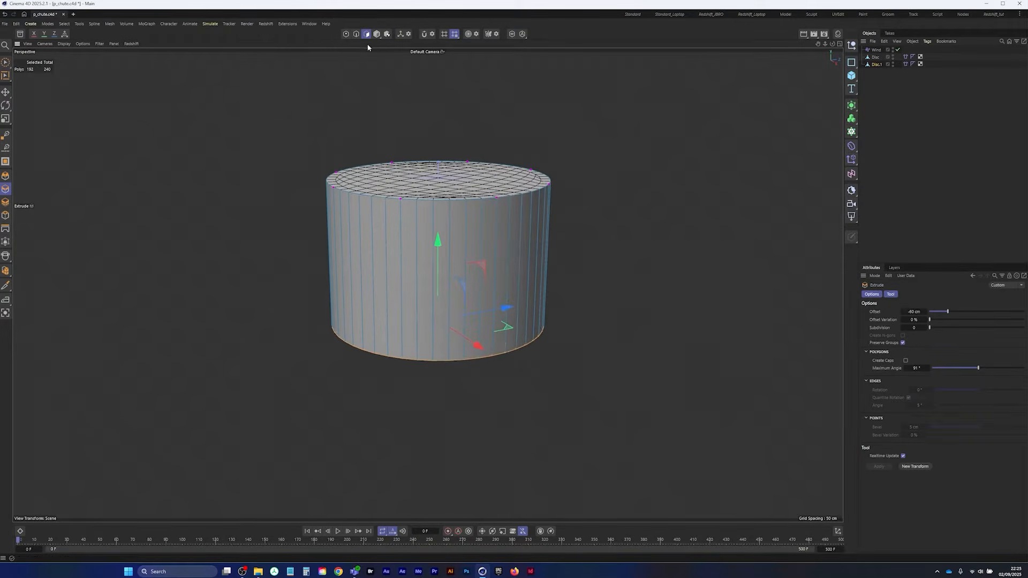
{"action": "left_click", "coordinate": [356, 34]}
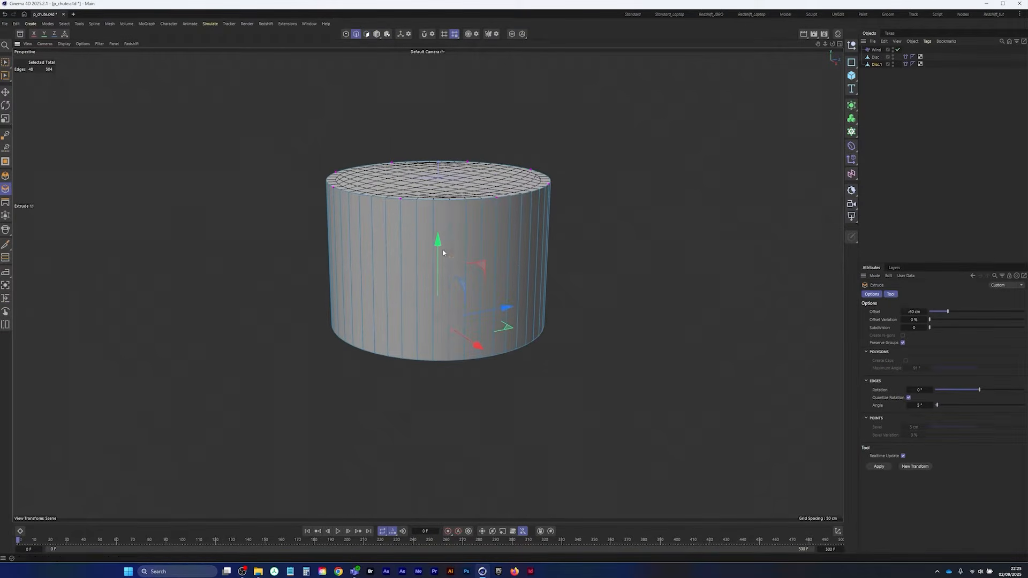
{"action": "mouse_move", "coordinate": [447, 252]}
{"action": "left_mouse_down"}
{"action": "mouse_move", "coordinate": [436, 251]}
{"action": "mouse_move", "coordinate": [437, 266]}
{"action": "left_mouse_up"}
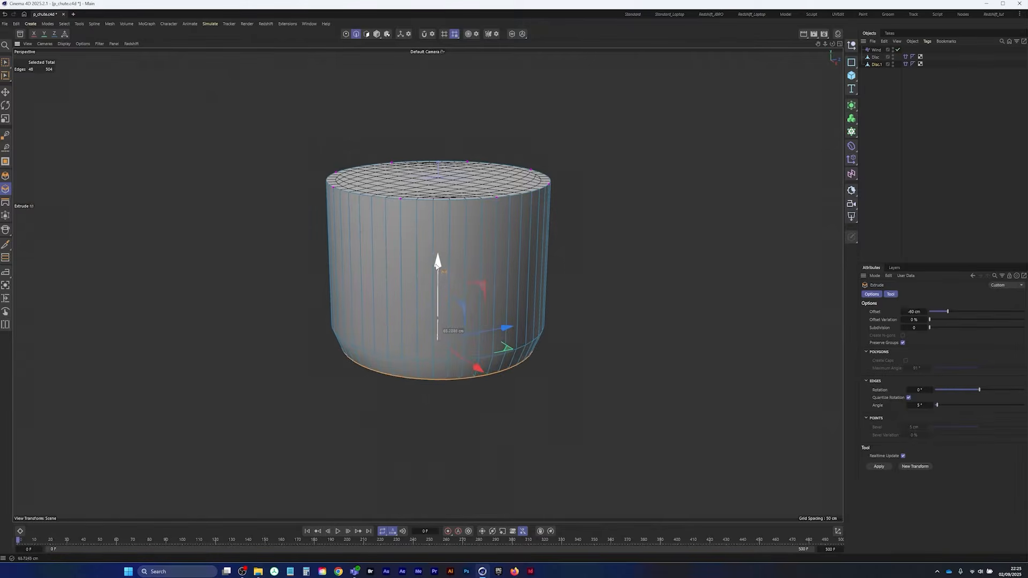
{"action": "key", "text": "ctrl+z"}
{"action": "key", "text": "ctrl+z"}
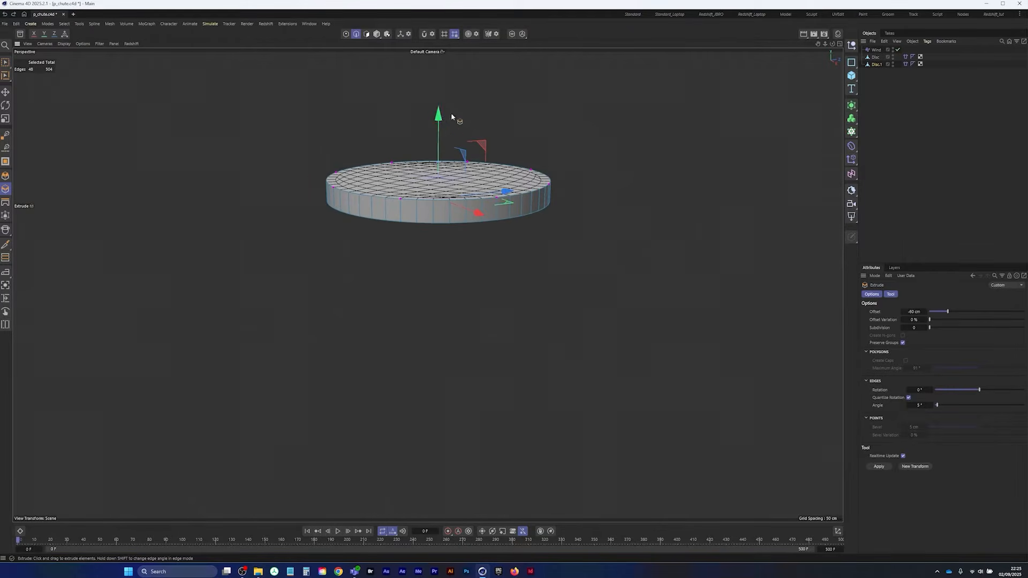
{"action": "left_click_drag", "start_coordinate": [438, 119], "coordinate": [441, 203]}
{"action": "key", "text": "ctrl+z"}
Pull the duplicate's extruded bottom polygons straight down in polygon mode to form a tall cylinder beneath the disc
{"action": "left_click", "coordinate": [366, 34]}
{"action": "left_click_drag", "start_coordinate": [437, 115], "coordinate": [437, 250]}
{"action": "left_click_drag", "start_coordinate": [440, 295], "coordinate": [492, 340], "text": "alt"}
{"action": "mouse_move", "coordinate": [474, 269]}
{"action": "left_mouse_down", "text": "alt"}
{"action": "mouse_move", "coordinate": [475, 291]}
{"action": "mouse_move", "coordinate": [486, 257]}
{"action": "left_mouse_up", "text": "alt"}
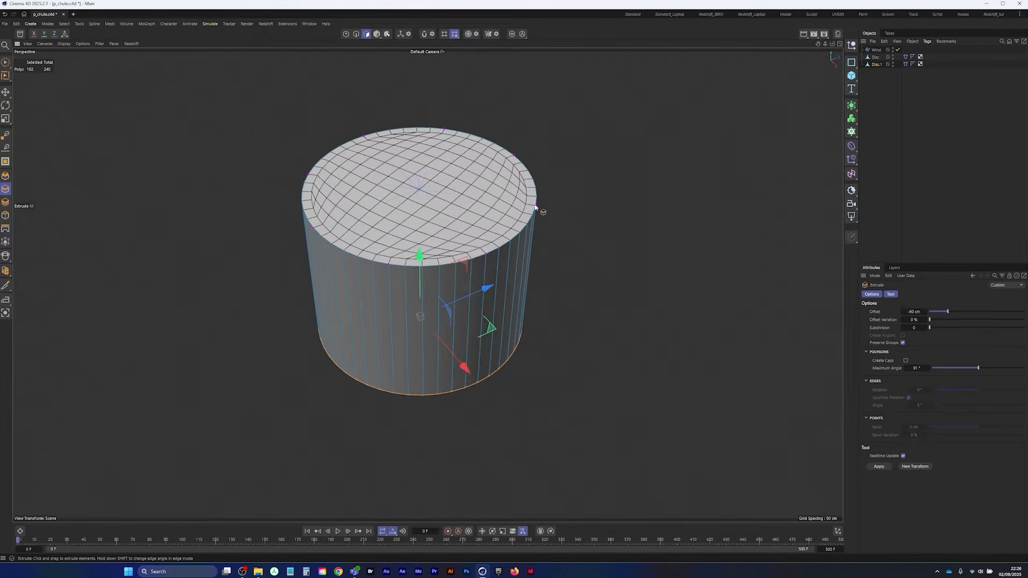
Rename the extruded disc copy as Strings
{"action": "double_click", "coordinate": [878, 65]}
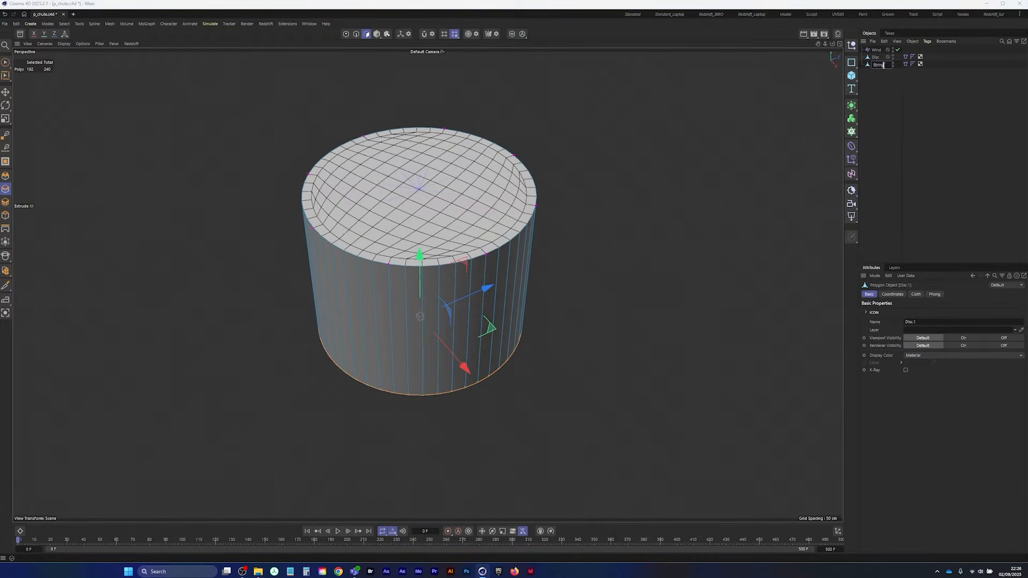
{"action": "type", "text": "Strings"}
{"action": "key", "text": "Return"}
{"action": "left_click", "coordinate": [865, 80]}
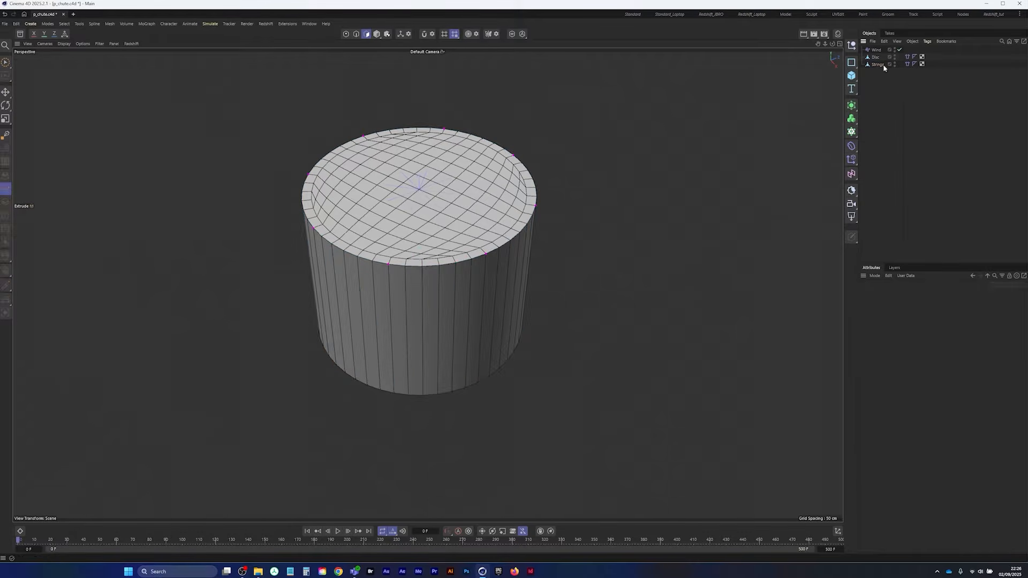
Brush-select the first three vertical side edges of Strings that run down from the pinned rim points
{"action": "left_click", "coordinate": [881, 65]}
{"action": "left_click", "coordinate": [356, 34]}
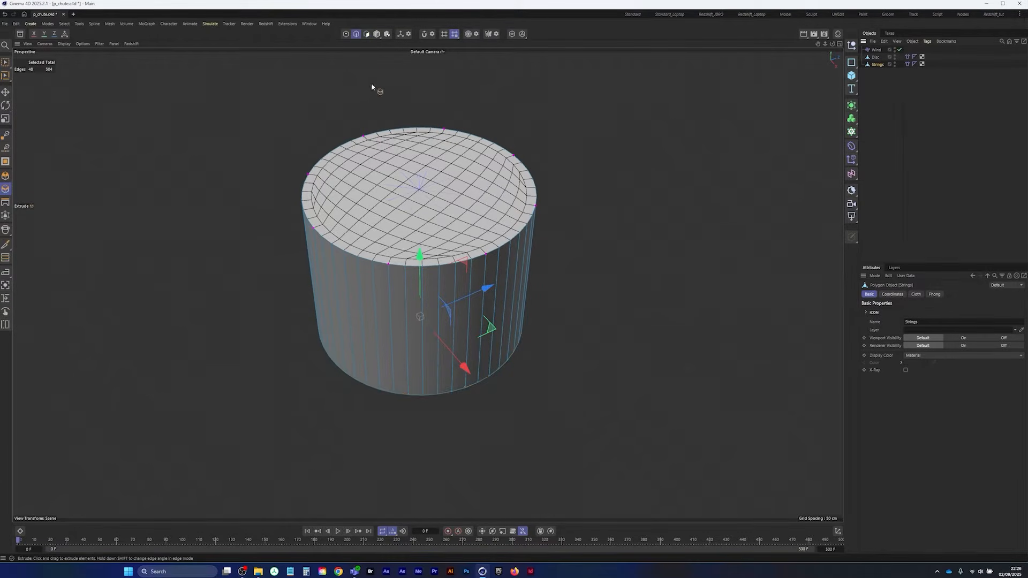
{"action": "left_click_drag", "start_coordinate": [408, 325], "coordinate": [424, 326], "text": "alt"}
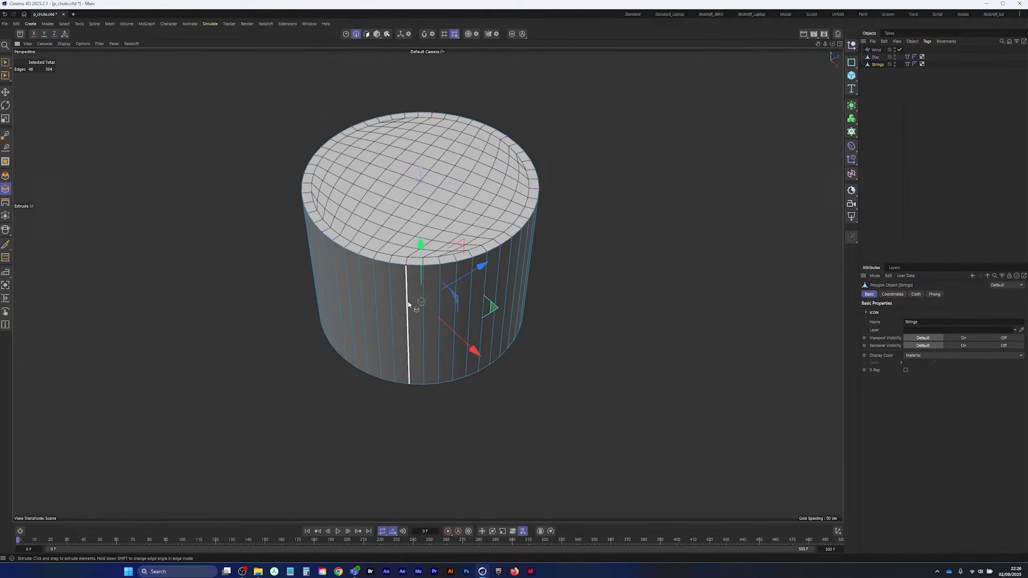
{"action": "key", "text": "0"}
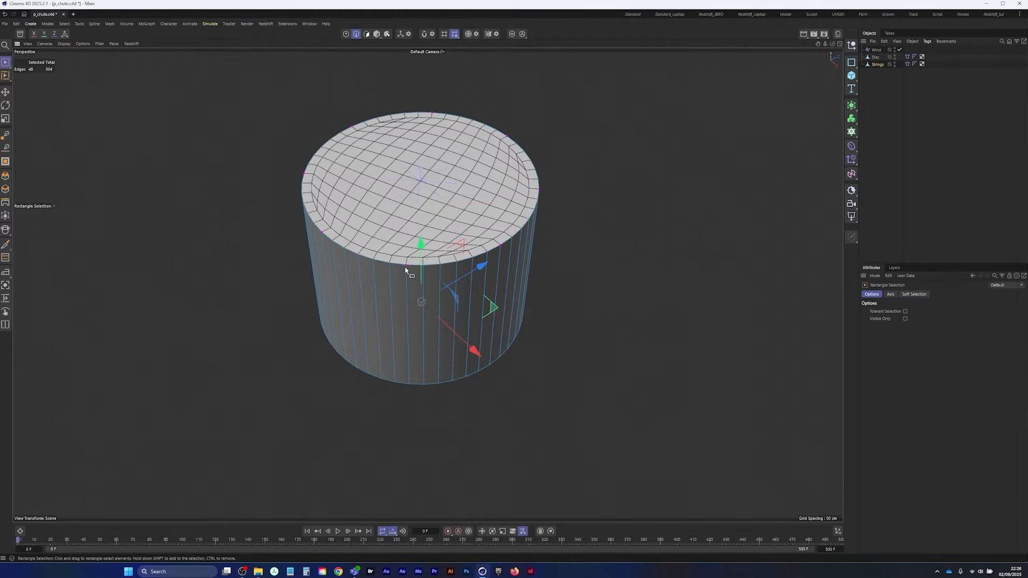
{"action": "key", "text": "9"}
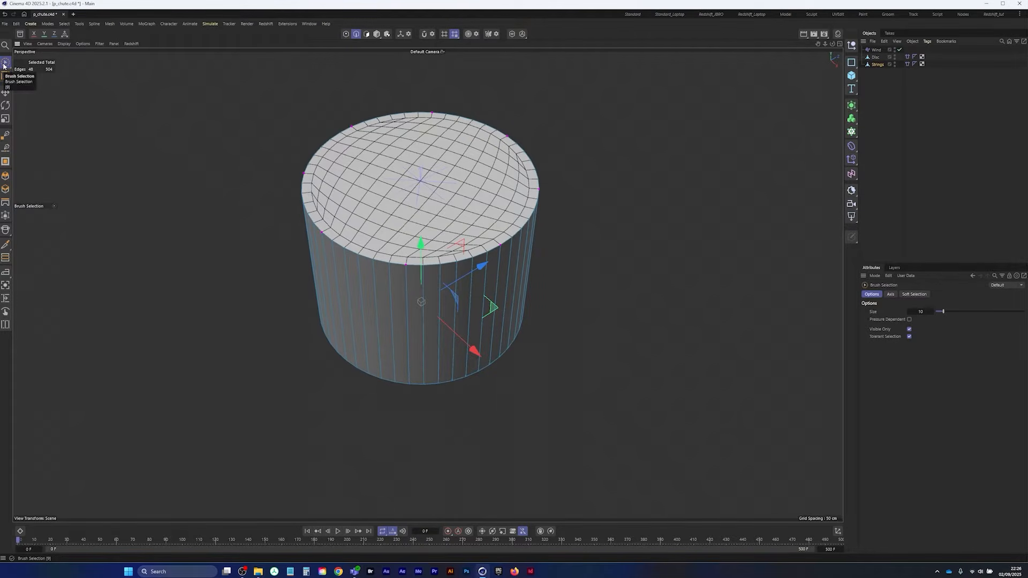
{"action": "left_click", "coordinate": [409, 297]}
{"action": "left_click_drag", "start_coordinate": [487, 305], "coordinate": [370, 331], "text": "alt"}
{"action": "left_click", "coordinate": [404, 314], "text": "shift"}
{"action": "middle_click_drag", "start_coordinate": [460, 328], "coordinate": [386, 330], "text": "alt"}
{"action": "left_click", "coordinate": [418, 316], "text": "shift"}
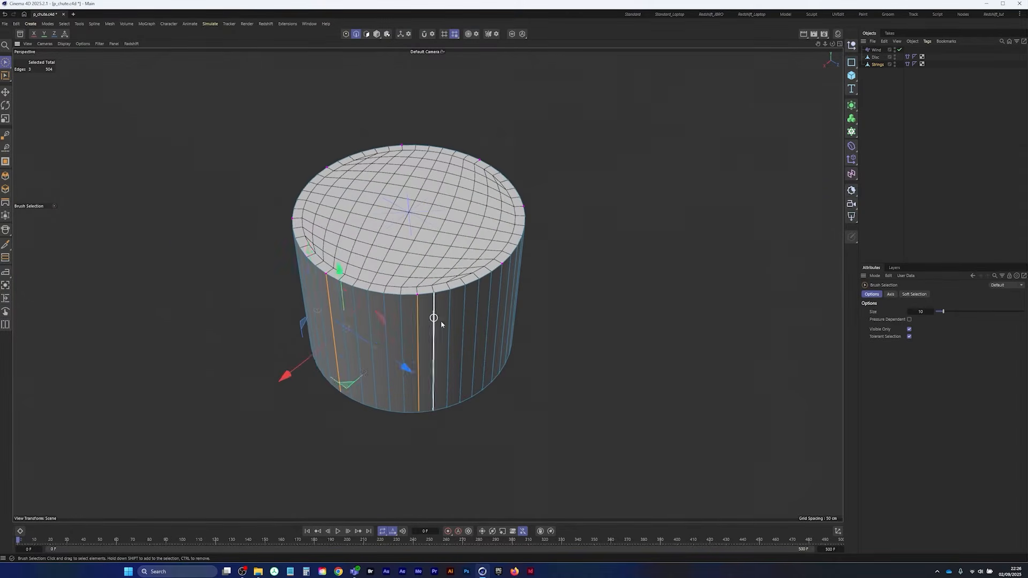
Add the other five vertical edges below the pinned points to the selection and convert all eight with Edge to Spline
{"action": "left_click_drag", "start_coordinate": [441, 324], "coordinate": [391, 349], "text": "alt"}
{"action": "left_click", "coordinate": [373, 262], "text": "shift"}
{"action": "left_click_drag", "start_coordinate": [453, 346], "coordinate": [343, 322], "text": "alt"}
{"action": "left_click", "coordinate": [357, 271], "text": "shift"}
{"action": "left_click_drag", "start_coordinate": [358, 272], "coordinate": [468, 291], "text": "alt"}
{"action": "left_click", "coordinate": [402, 272], "text": "shift"}
{"action": "left_click", "coordinate": [435, 309], "text": "shift"}
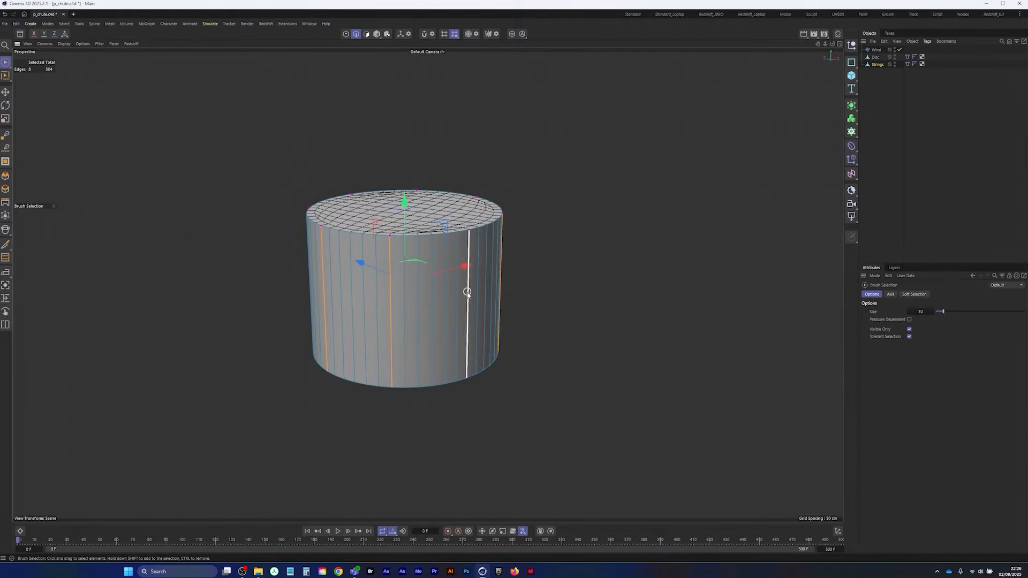
{"action": "right_click", "coordinate": [392, 313]}
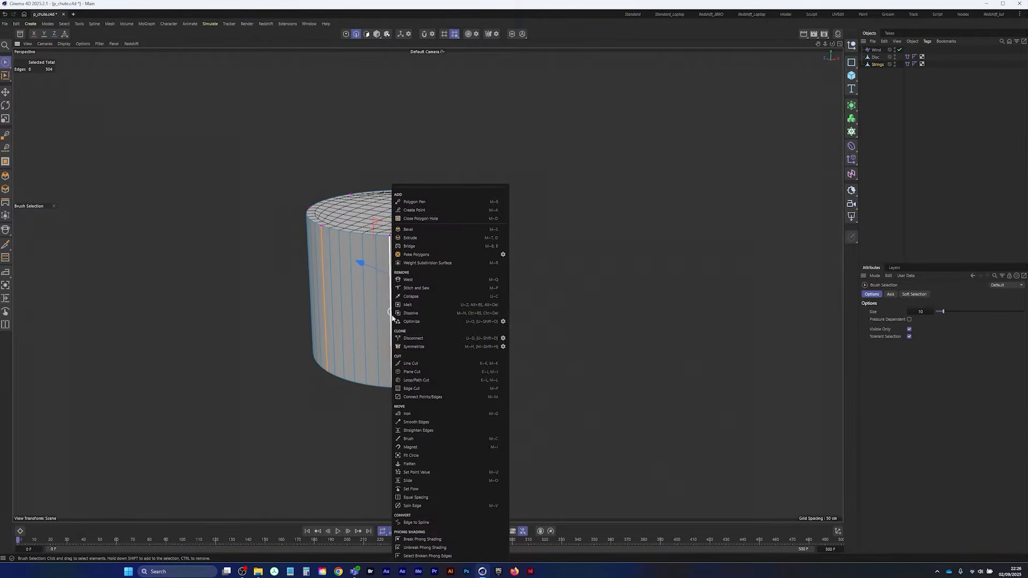
{"action": "left_click", "coordinate": [435, 522]}
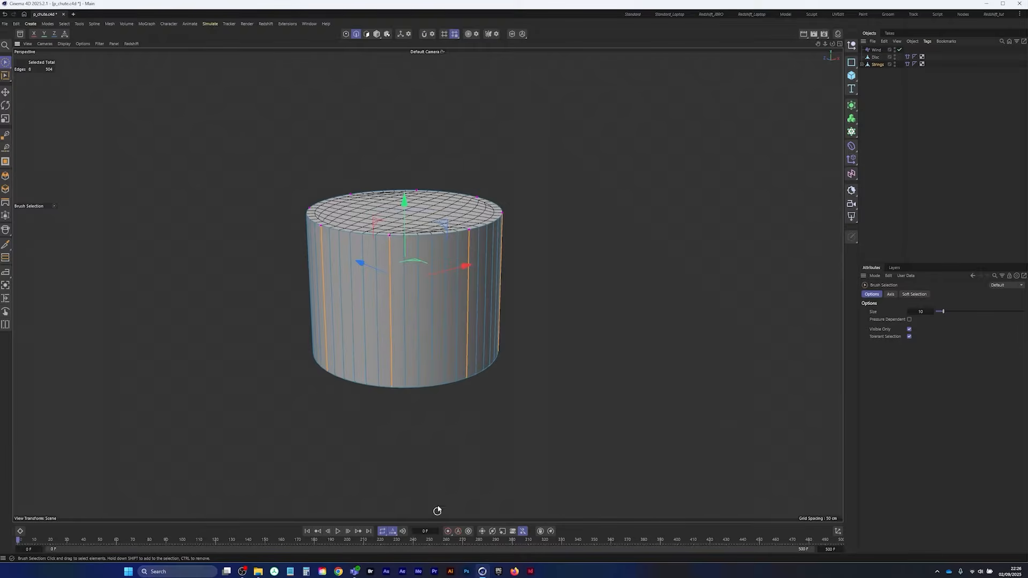
Move the newly created spline out of the Strings object so it stands on its own in the hierarchy
{"action": "left_click_drag", "start_coordinate": [434, 332], "coordinate": [546, 243], "text": "alt"}
{"action": "left_click", "coordinate": [862, 64]}
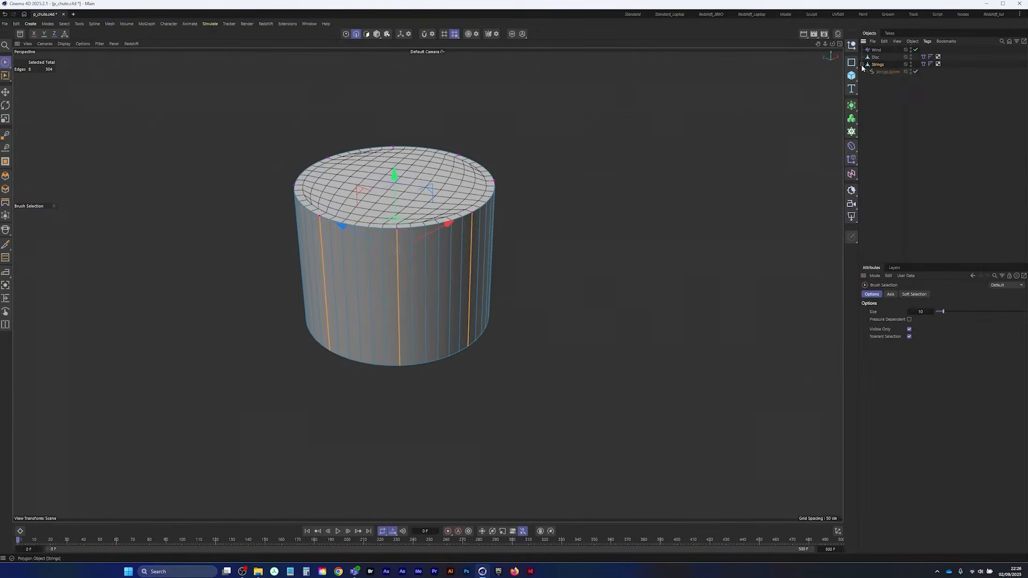
{"action": "left_click_drag", "start_coordinate": [889, 96], "coordinate": [881, 75]}
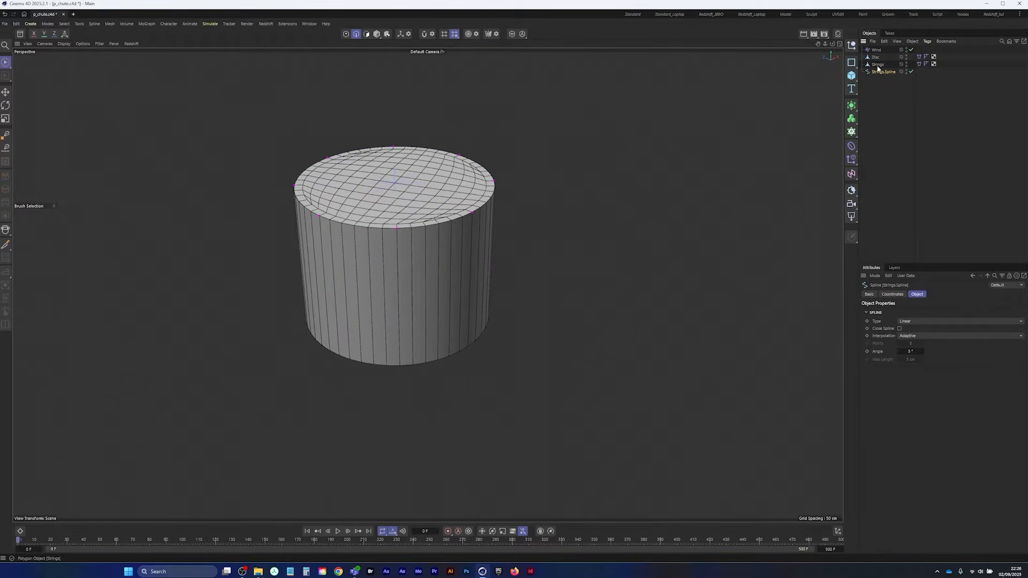
Delete the Strings polygon object, keeping only the spline extracted from it
{"action": "left_click", "coordinate": [878, 65]}
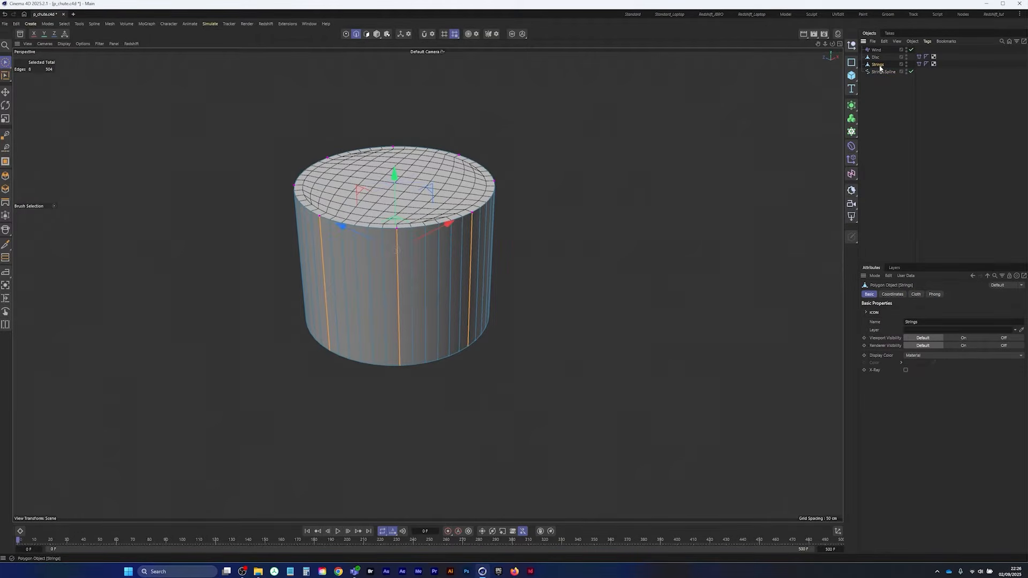
{"action": "key", "text": "Delete"}
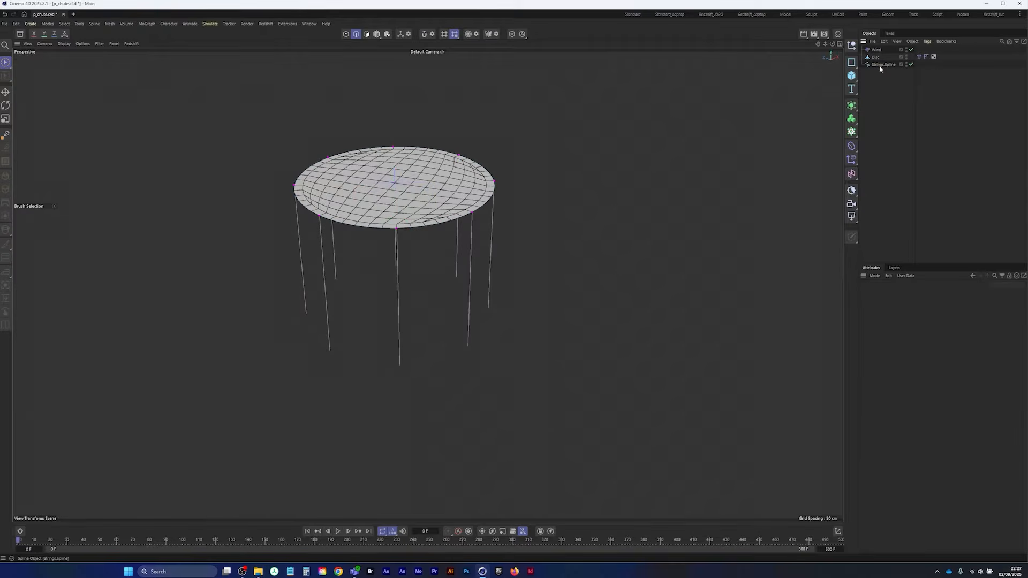
{"action": "left_click_drag", "start_coordinate": [405, 280], "coordinate": [361, 262], "text": "alt"}
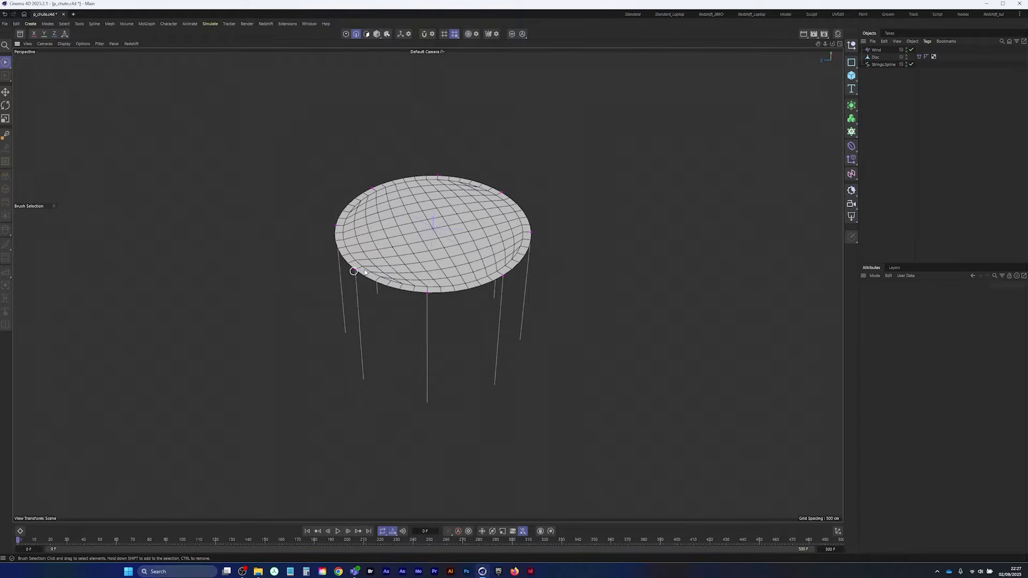
{"action": "scroll", "coordinate": [363, 270], "scroll_direction": "up", "scroll_amount": 5}
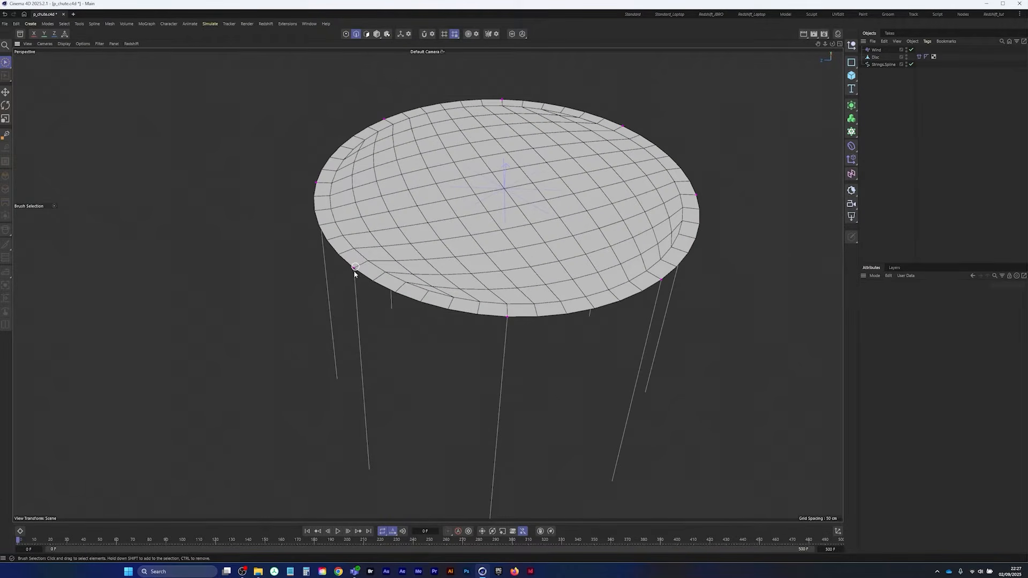
{"action": "left_click_drag", "start_coordinate": [373, 276], "coordinate": [488, 243], "text": "alt"}
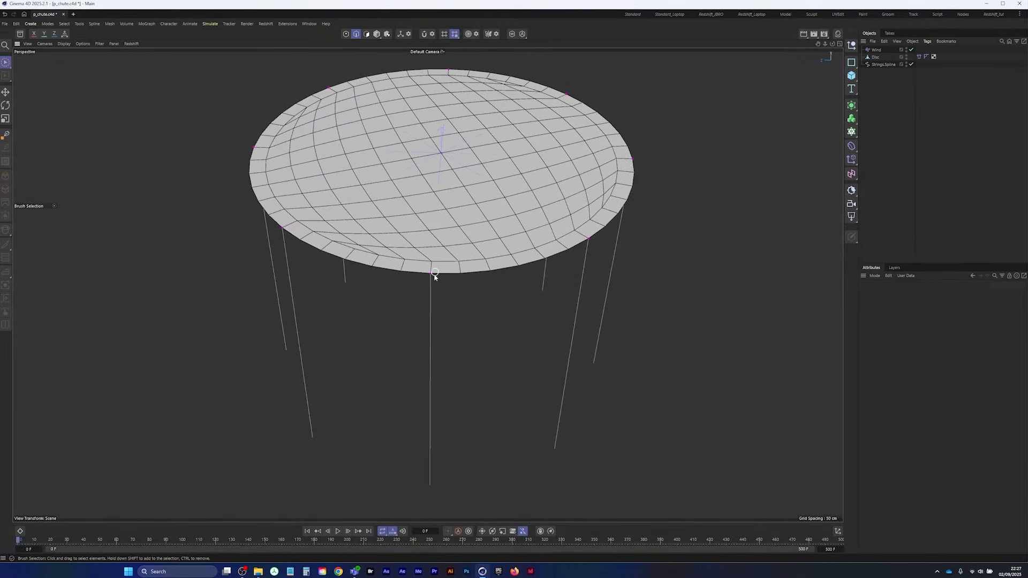
Select the eight lower end points of Strings.Spline in point mode with a Rectangle Selection
{"action": "middle_click_drag", "start_coordinate": [528, 273], "coordinate": [464, 269], "text": "alt"}
{"action": "left_click_drag", "start_coordinate": [471, 264], "coordinate": [457, 202], "text": "alt"}
{"action": "scroll", "coordinate": [436, 276], "scroll_direction": "down", "scroll_amount": 2}
{"action": "middle_click_drag", "start_coordinate": [436, 276], "coordinate": [446, 208], "text": "alt"}
{"action": "left_click", "coordinate": [882, 64]}
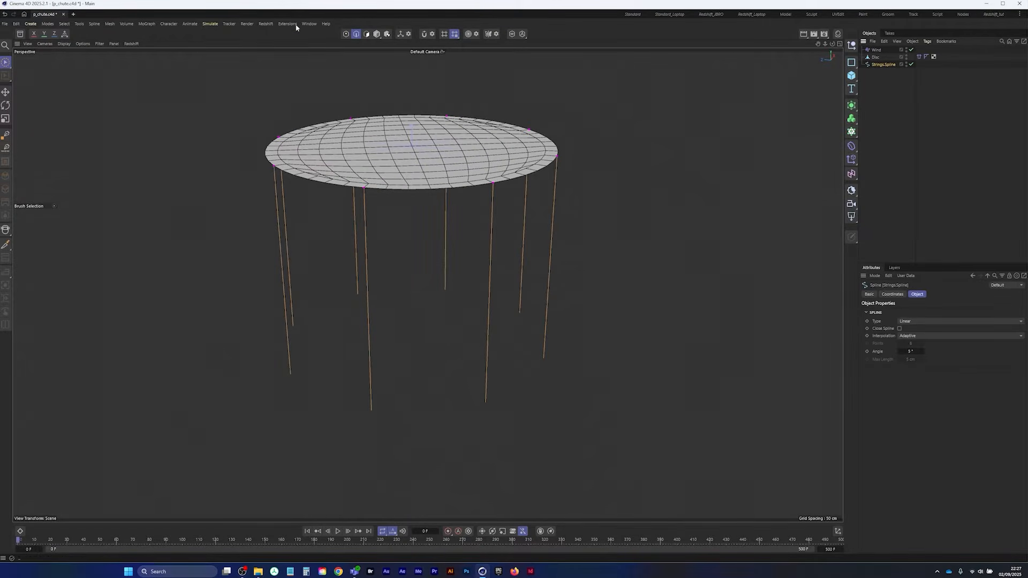
{"action": "left_click", "coordinate": [346, 34]}
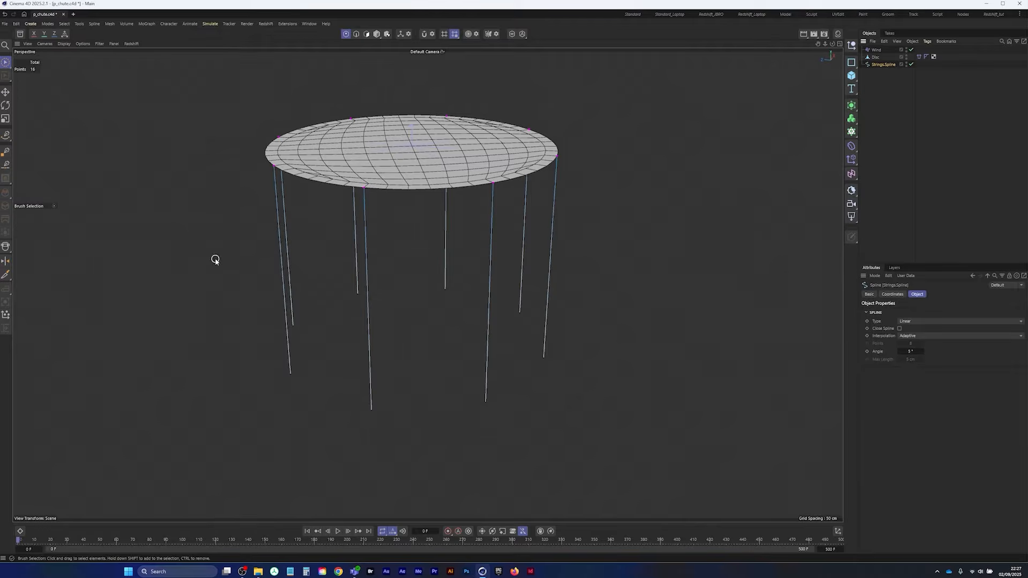
{"action": "key", "text": "0"}
{"action": "left_click_drag", "start_coordinate": [208, 240], "coordinate": [688, 460]}
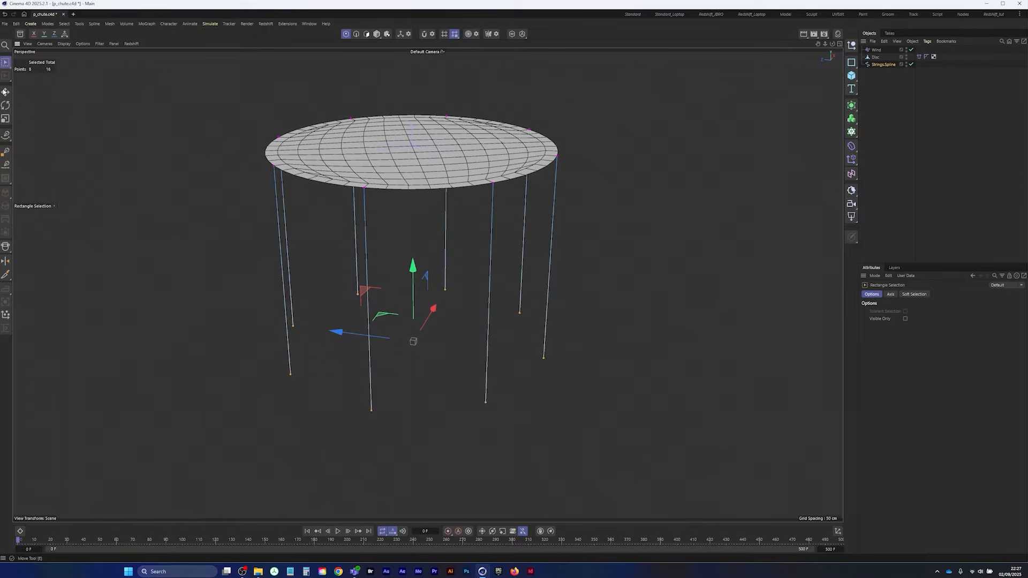
Scale the eight selected lower points inward repeatedly until the strings converge at a single spot below the disc
{"action": "left_click", "coordinate": [5, 118]}
{"action": "left_click_drag", "start_coordinate": [704, 264], "coordinate": [465, 347]}
{"action": "scroll", "coordinate": [409, 345], "scroll_direction": "up", "scroll_amount": 8}
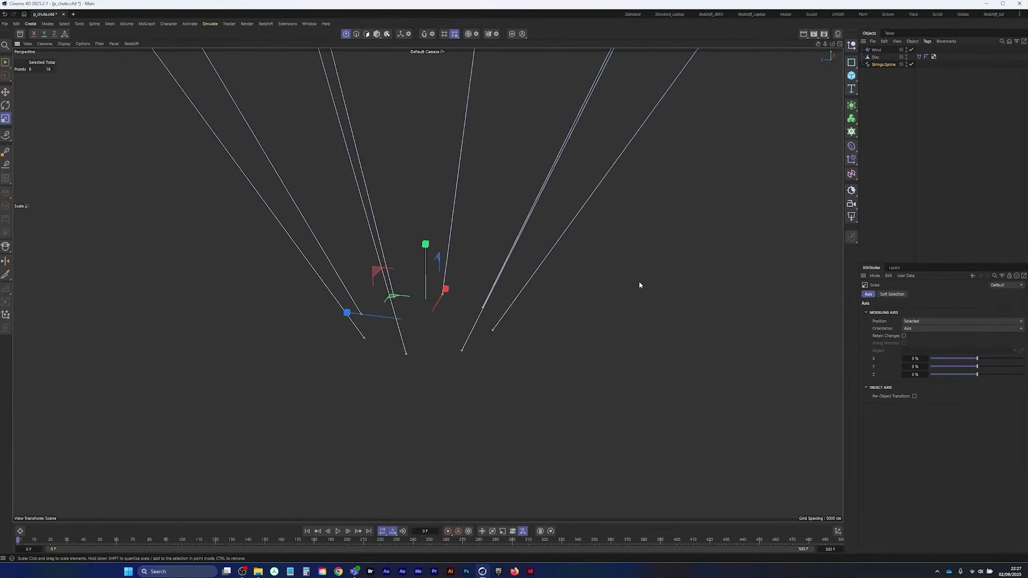
{"action": "left_click_drag", "start_coordinate": [638, 281], "coordinate": [397, 357]}
{"action": "right_click_drag", "start_coordinate": [447, 317], "coordinate": [569, 269], "text": "alt"}
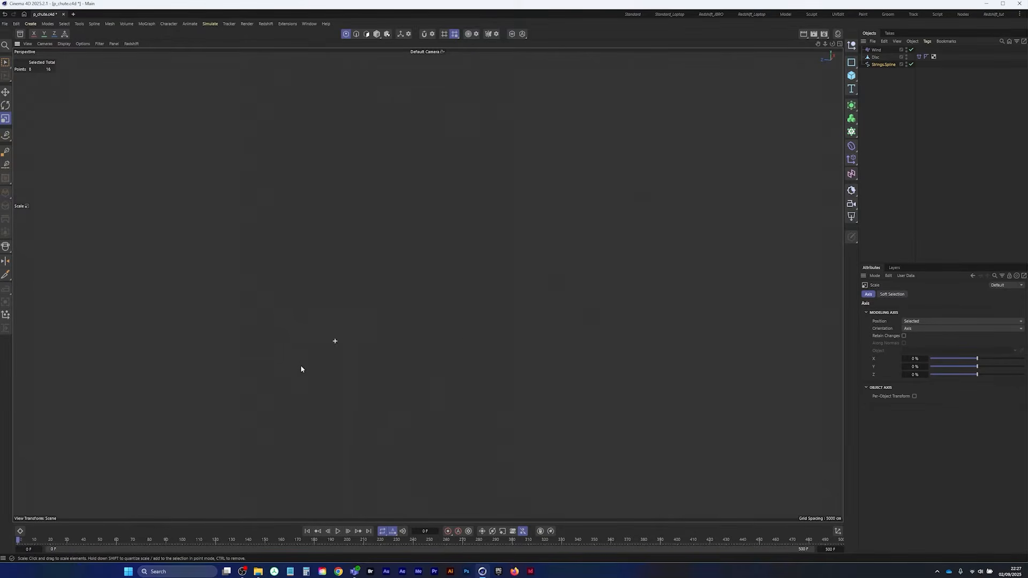
{"action": "right_click_drag", "start_coordinate": [300, 366], "coordinate": [259, 381], "text": "alt"}
{"action": "middle_click_drag", "start_coordinate": [259, 381], "coordinate": [426, 284], "text": "alt"}
{"action": "right_click_drag", "start_coordinate": [427, 284], "coordinate": [303, 332], "text": "alt"}
{"action": "right_click_drag", "start_coordinate": [461, 228], "coordinate": [570, 251], "text": "alt"}
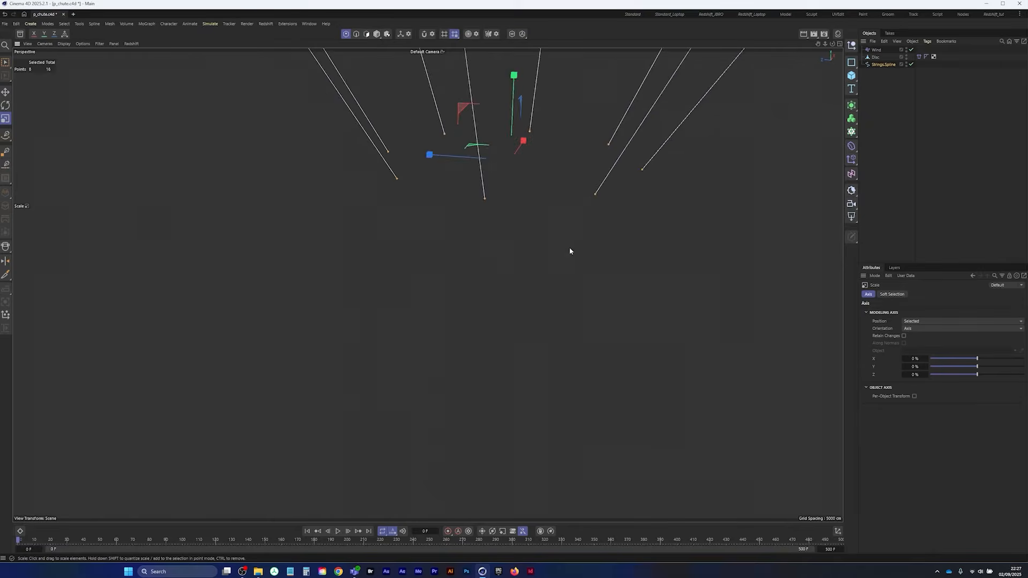
{"action": "left_click_drag", "start_coordinate": [570, 251], "coordinate": [300, 326]}
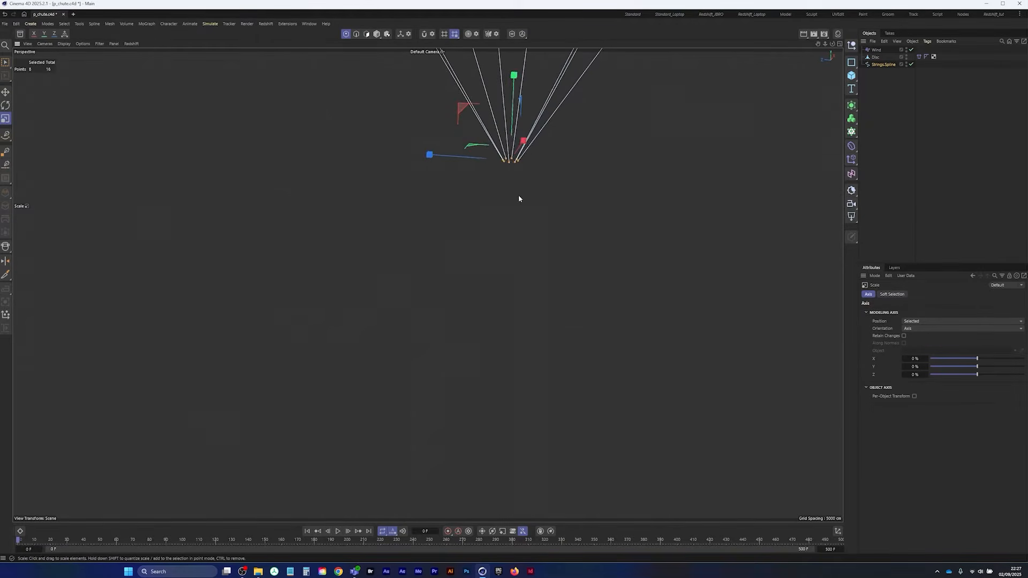
{"action": "right_click_drag", "start_coordinate": [518, 195], "coordinate": [495, 213], "text": "alt"}
{"action": "mouse_move", "coordinate": [416, 246]}
{"action": "right_mouse_down", "text": "alt"}
{"action": "mouse_move", "coordinate": [348, 297]}
{"action": "mouse_move", "coordinate": [277, 320]}
{"action": "right_mouse_up", "text": "alt"}
{"action": "right_click_drag", "start_coordinate": [465, 203], "coordinate": [305, 294], "text": "alt"}
{"action": "right_click_drag", "start_coordinate": [417, 217], "coordinate": [319, 262], "text": "alt"}
{"action": "mouse_move", "coordinate": [417, 208]}
{"action": "middle_mouse_down", "text": "alt"}
{"action": "mouse_move", "coordinate": [371, 321]}
{"action": "mouse_move", "coordinate": [392, 300]}
{"action": "mouse_move", "coordinate": [420, 331]}
{"action": "middle_mouse_up", "text": "alt"}
{"action": "scroll", "coordinate": [381, 307], "scroll_direction": "up", "scroll_amount": 8}
{"action": "left_click_drag", "start_coordinate": [407, 331], "coordinate": [394, 291], "text": "alt"}
{"action": "middle_click_drag", "start_coordinate": [395, 166], "coordinate": [418, 300], "text": "alt"}
{"action": "right_click_drag", "start_coordinate": [417, 300], "coordinate": [388, 312], "text": "alt"}
{"action": "left_click_drag", "start_coordinate": [390, 315], "coordinate": [395, 345], "text": "alt"}
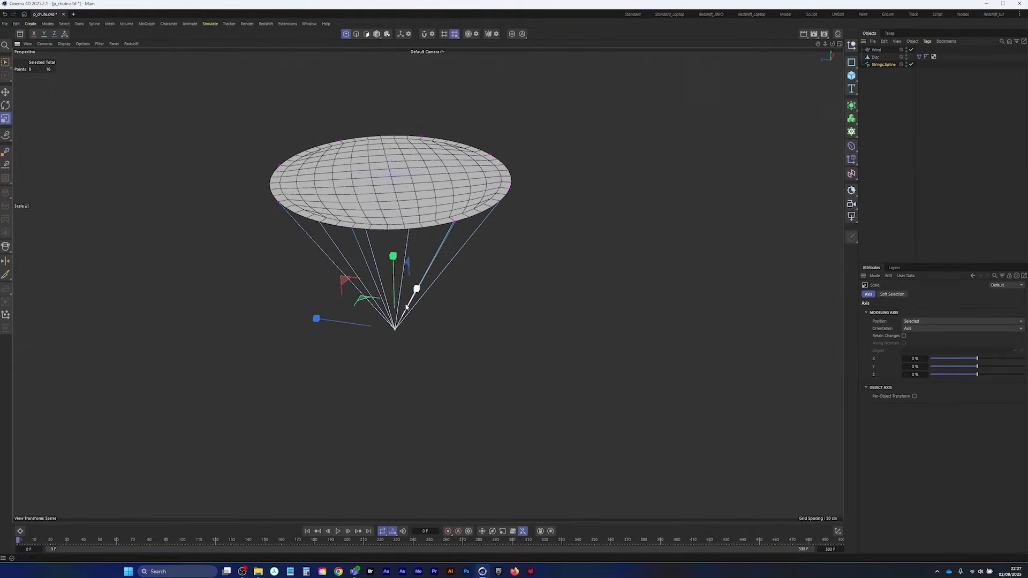
Save the scene, preview the canopy simulation with the converging strings, and return to the first frame
{"action": "key", "text": "ctrl+s"}
{"action": "left_click", "coordinate": [562, 351]}
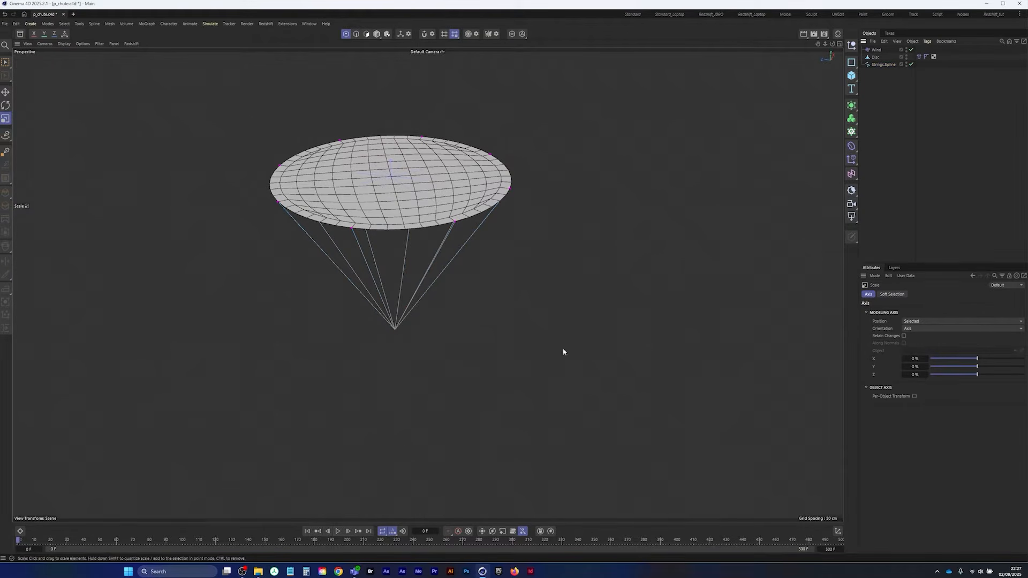
{"action": "left_click", "coordinate": [339, 531]}
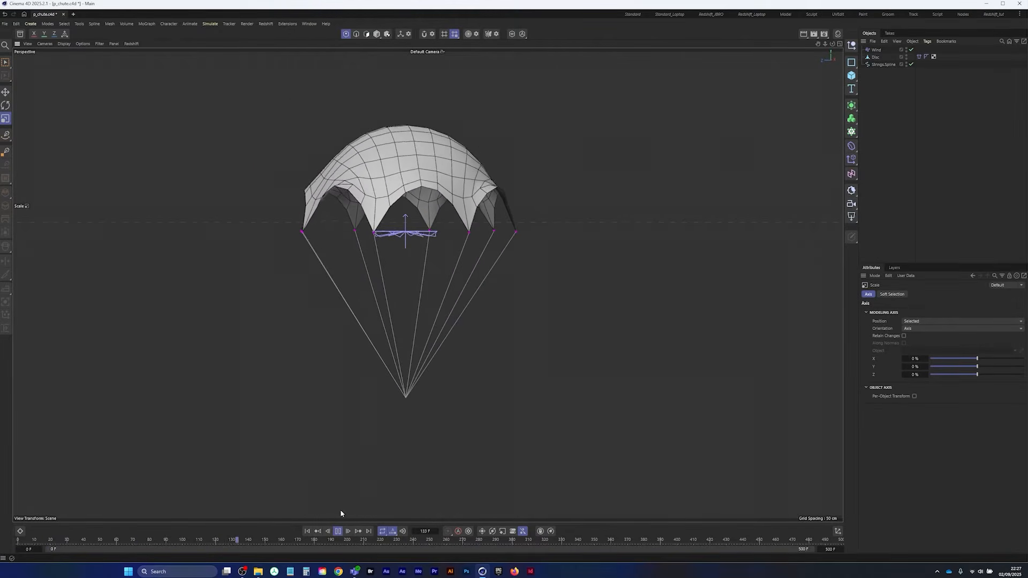
{"action": "left_click", "coordinate": [306, 532]}
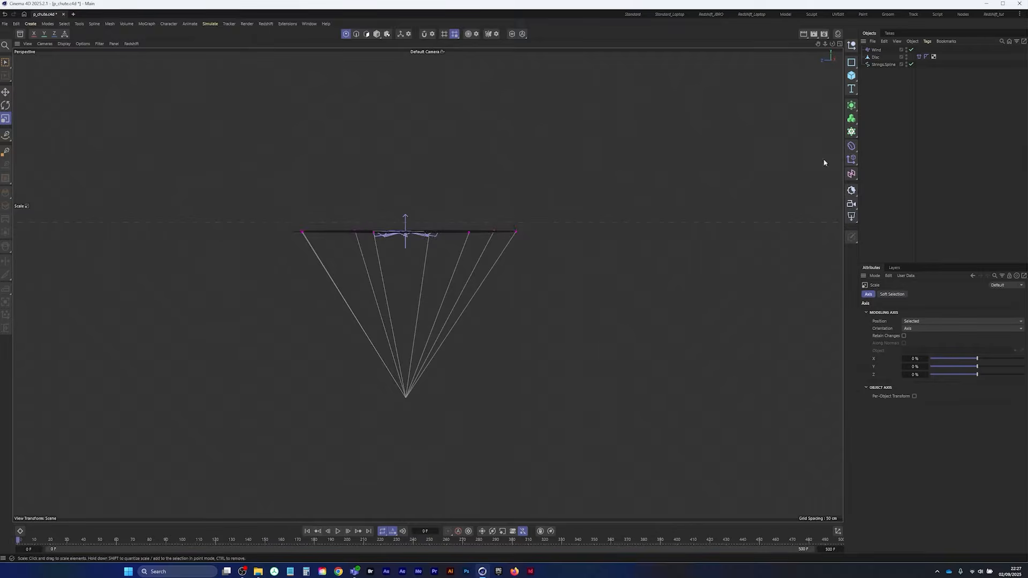
Select all points of Strings.Spline and subdivide them to add intermediate points along every string
{"action": "left_click", "coordinate": [881, 65]}
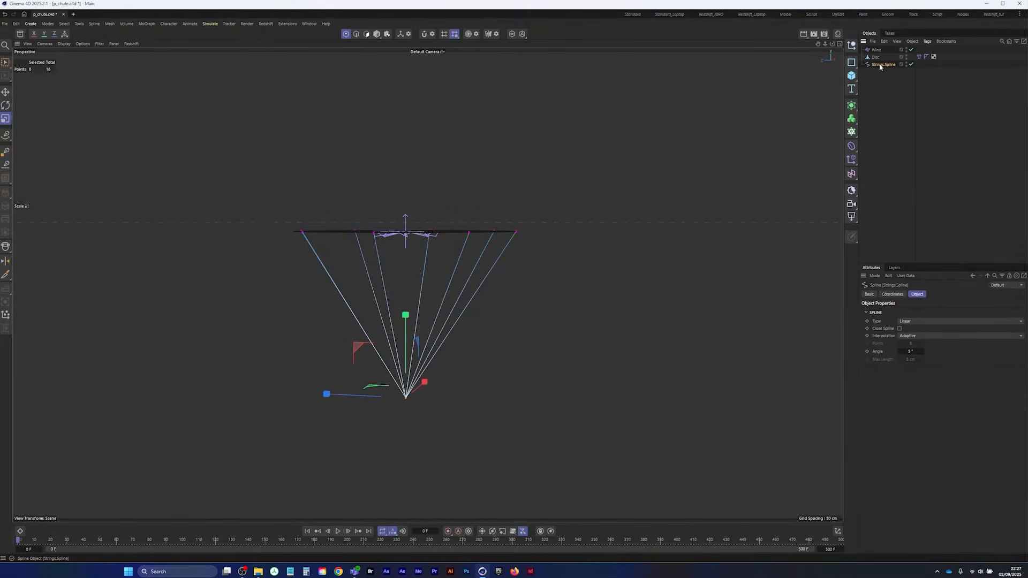
{"action": "left_click_drag", "start_coordinate": [471, 291], "coordinate": [418, 342], "text": "alt"}
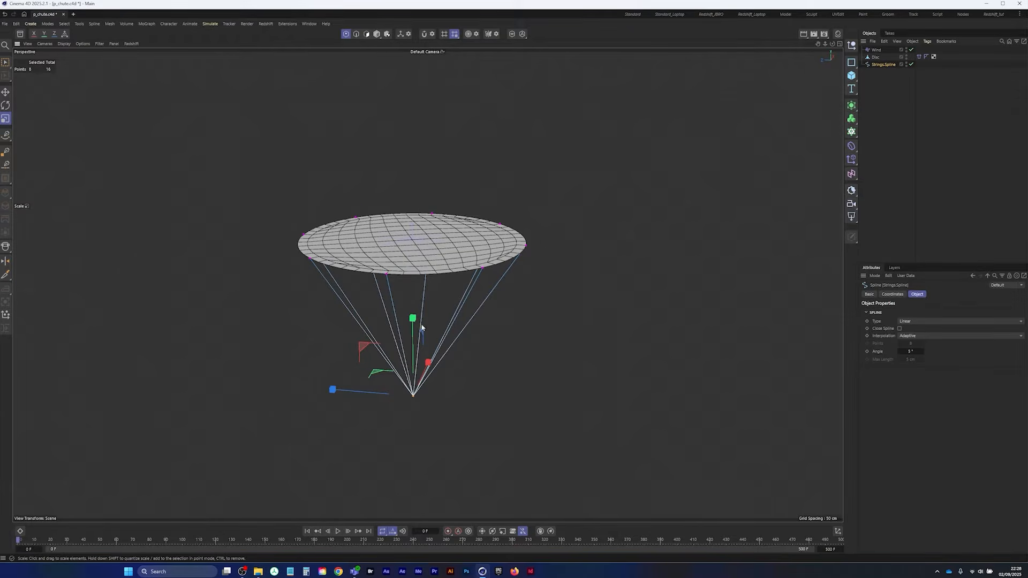
{"action": "left_click_drag", "start_coordinate": [482, 269], "coordinate": [440, 280], "text": "alt"}
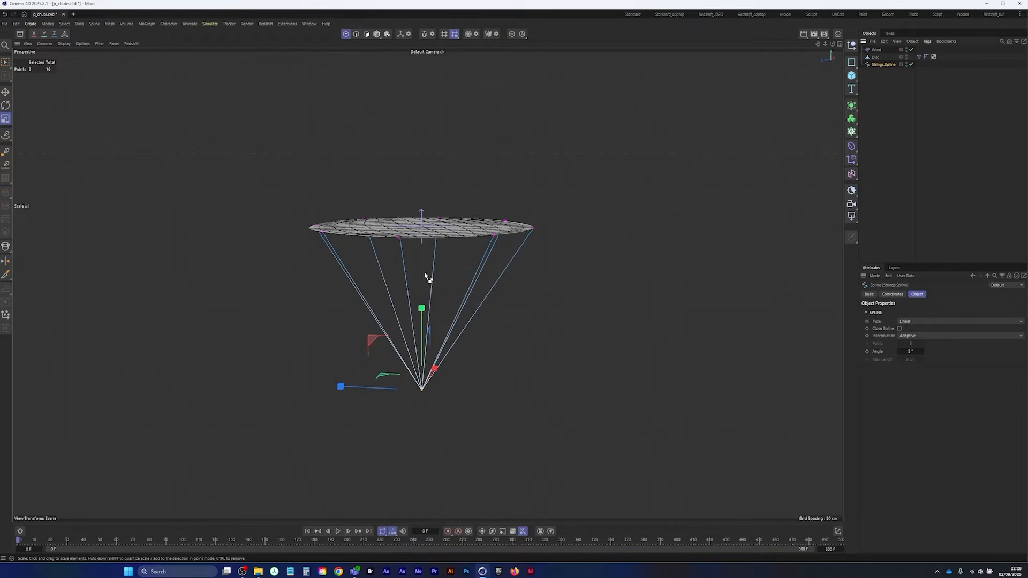
{"action": "key", "text": "ctrl+a"}
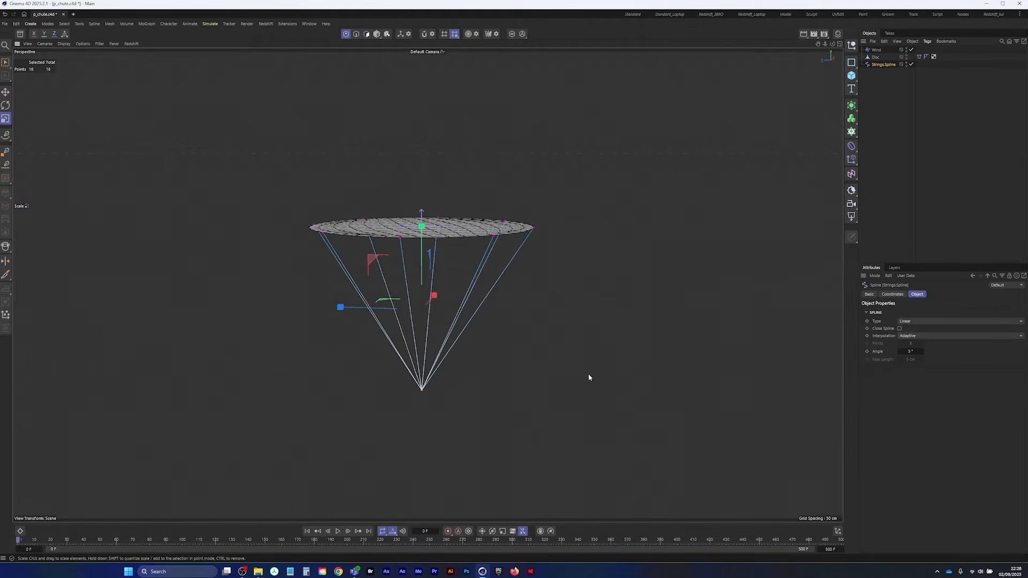
{"action": "key", "text": "u"}
{"action": "key", "text": "s"}
{"action": "left_click_drag", "start_coordinate": [419, 292], "coordinate": [416, 267], "text": "alt"}
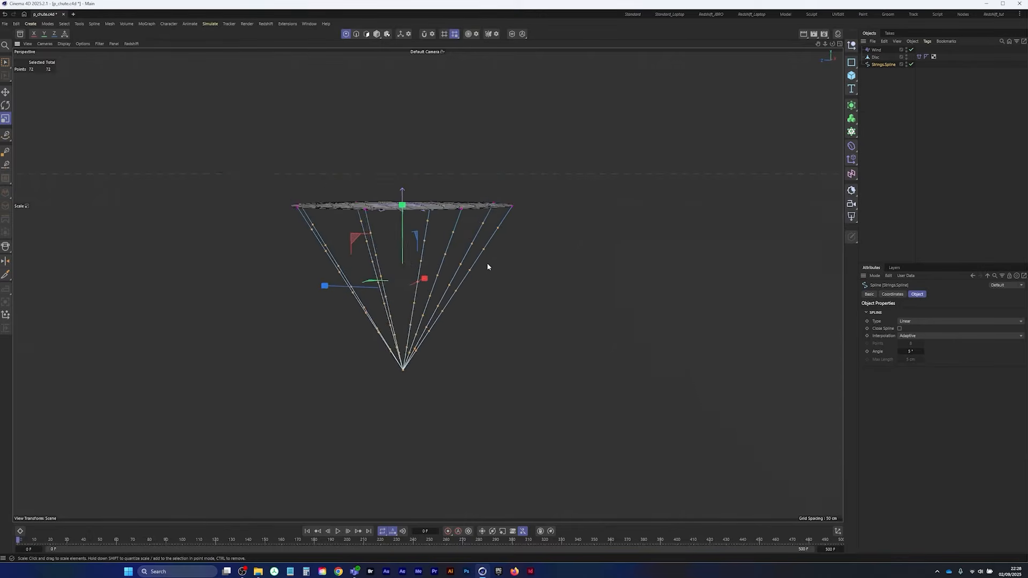
Add a Rope simulation tag to Strings.Spline
{"action": "right_click_drag", "start_coordinate": [486, 264], "coordinate": [508, 252], "text": "alt"}
{"action": "middle_click_drag", "start_coordinate": [473, 284], "coordinate": [478, 275], "text": "alt"}
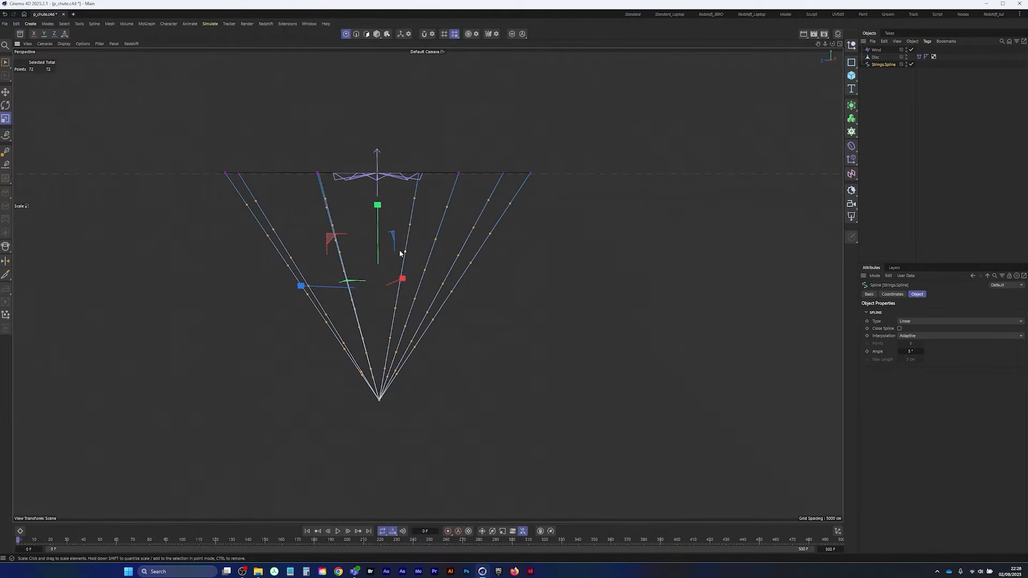
{"action": "left_click_drag", "start_coordinate": [400, 252], "coordinate": [466, 252], "text": "alt"}
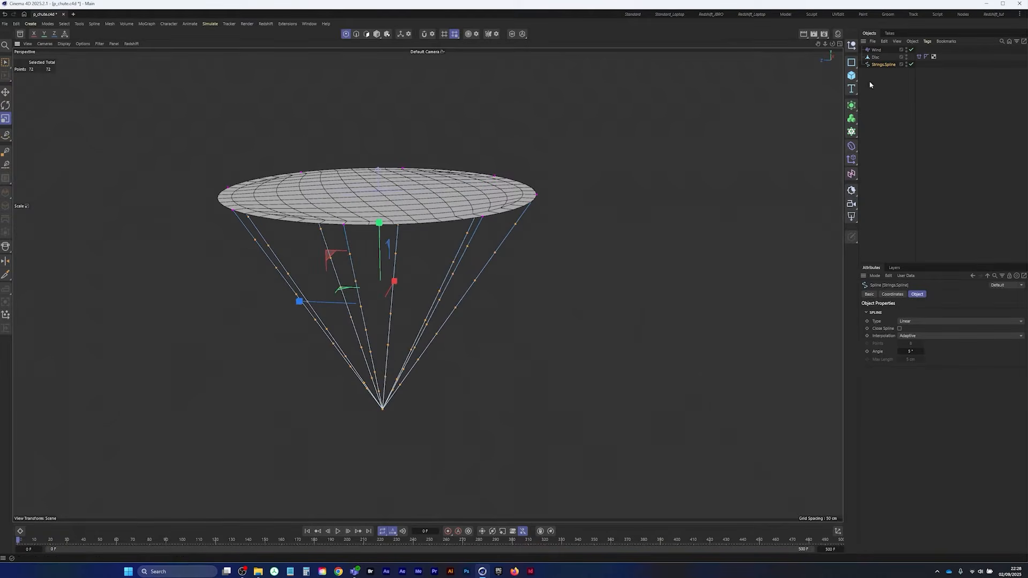
{"action": "left_click", "coordinate": [878, 92]}
{"action": "left_click", "coordinate": [883, 64]}
{"action": "right_click", "coordinate": [886, 65]}
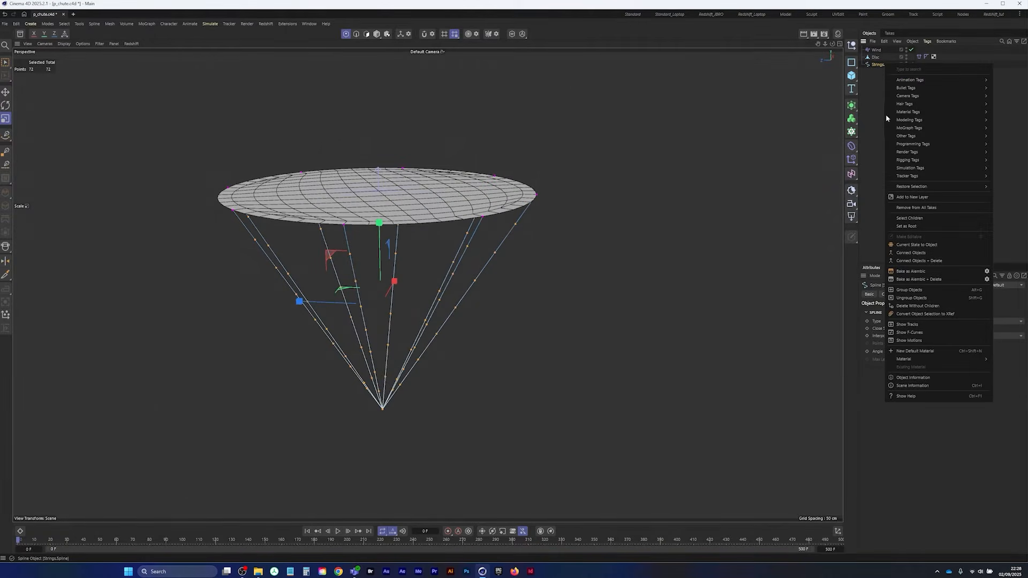
{"action": "mouse_move", "coordinate": [936, 172]}
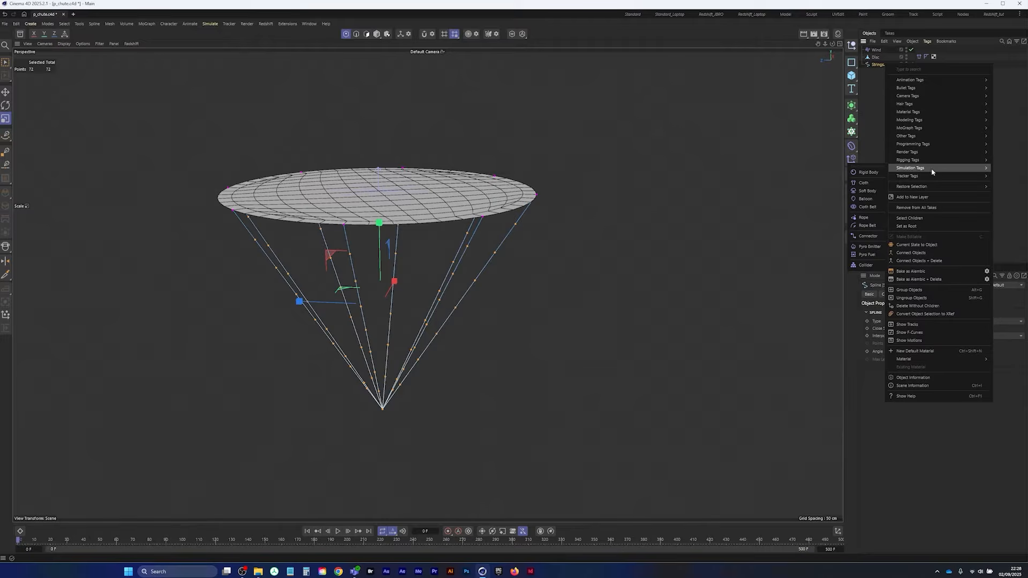
{"action": "left_click", "coordinate": [869, 218]}
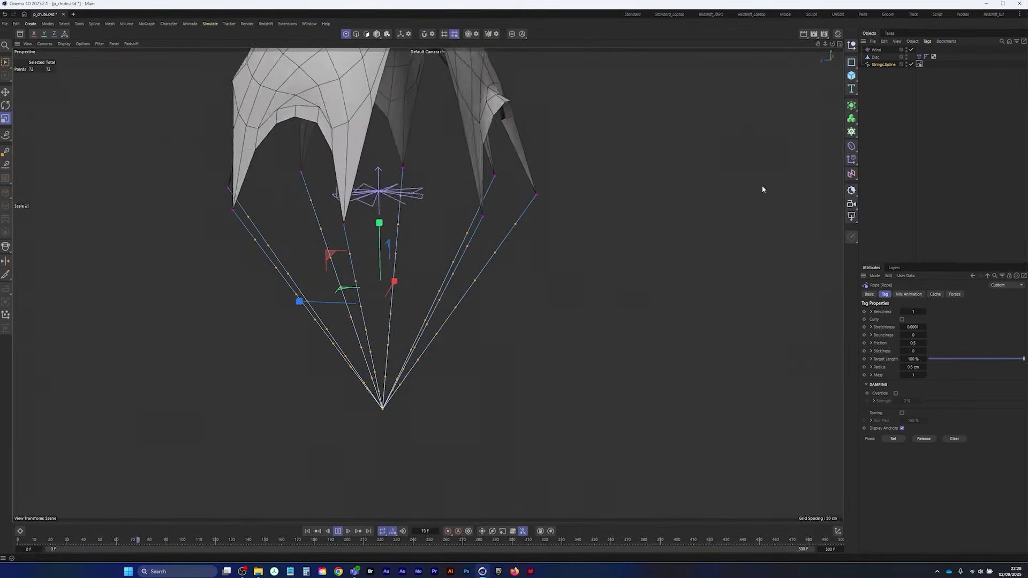
Play the simulation with the object deselected to examine how the rope strings behave, and return to the first frame
{"action": "left_click", "coordinate": [336, 532]}
{"action": "left_click", "coordinate": [307, 532]}
{"action": "left_click", "coordinate": [895, 80]}
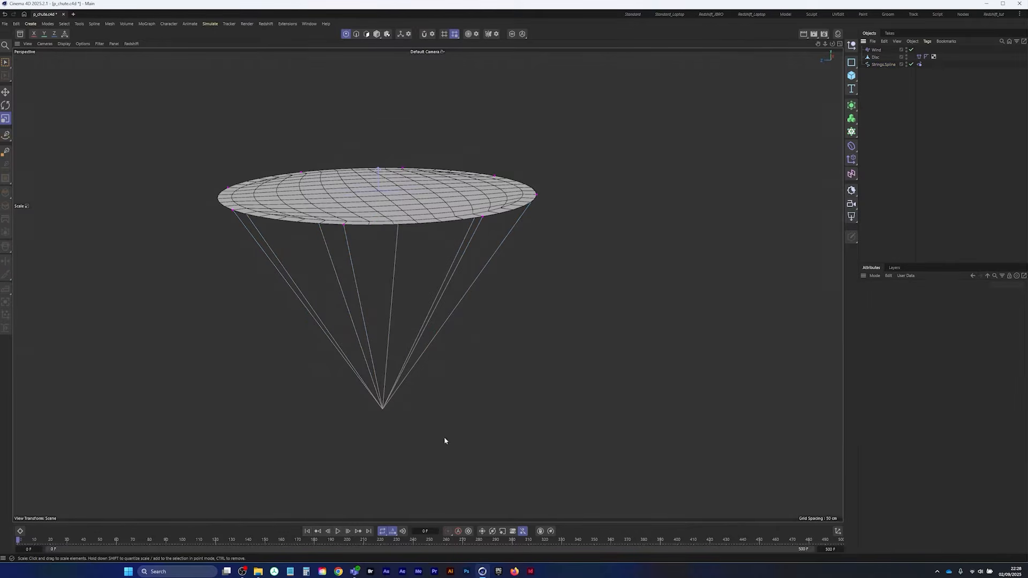
{"action": "left_click", "coordinate": [337, 531]}
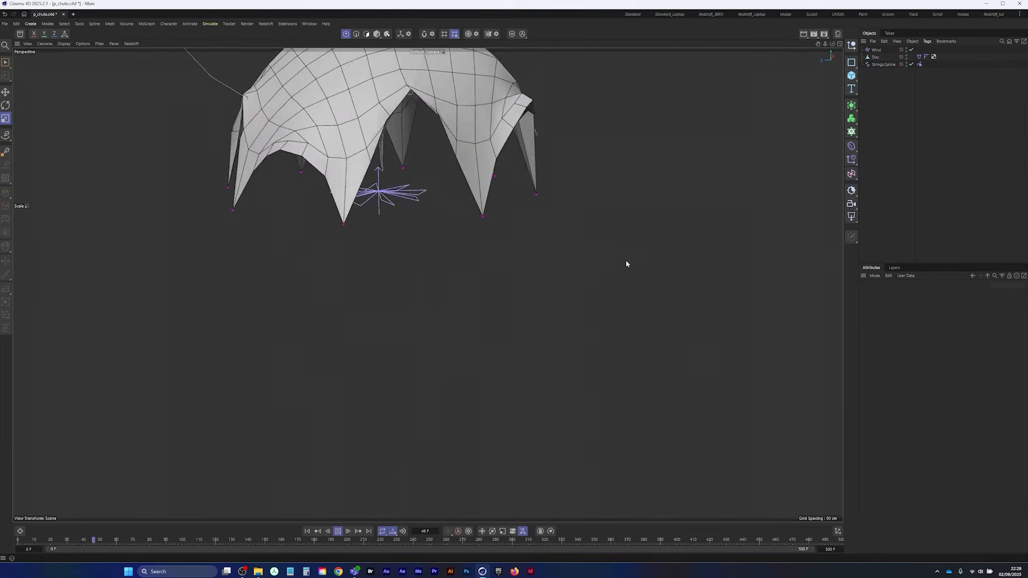
{"action": "left_click", "coordinate": [338, 531]}
{"action": "left_click", "coordinate": [306, 531]}
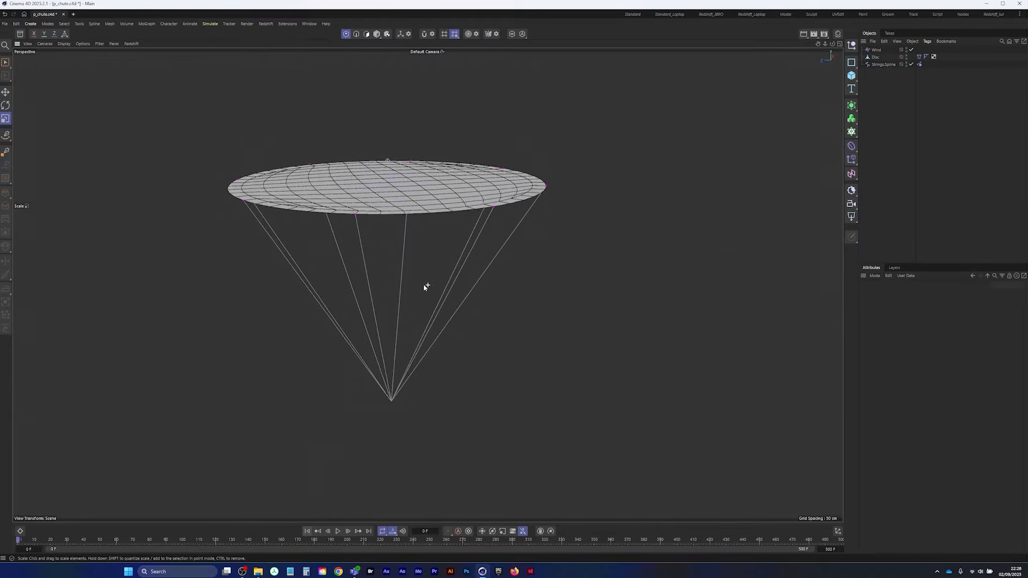
Select only the eight converged end points at the bottom of Strings.Spline with a Rectangle Selection
{"action": "left_click", "coordinate": [877, 66]}
{"action": "left_click_drag", "start_coordinate": [413, 356], "coordinate": [483, 299], "text": "alt"}
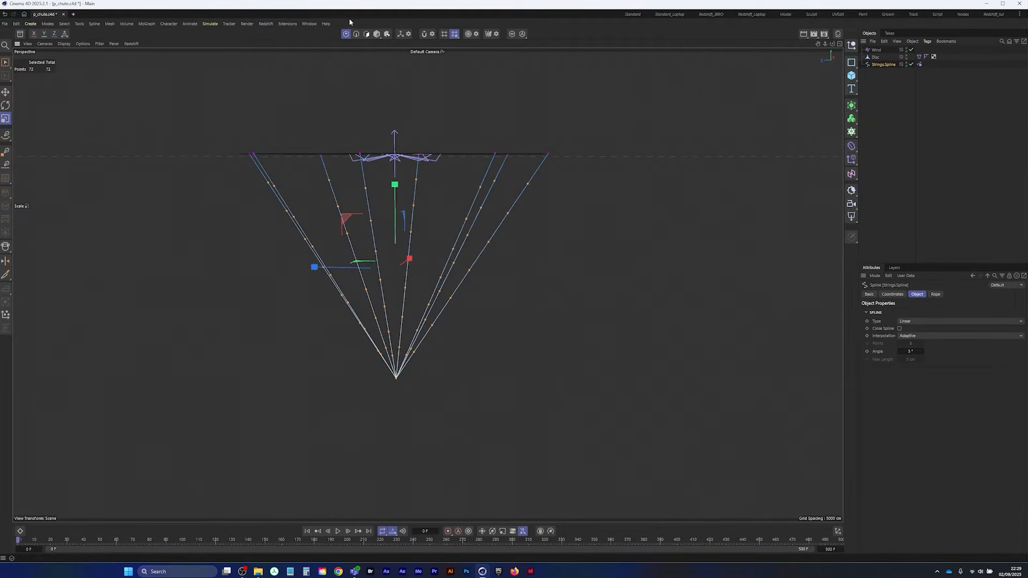
{"action": "key", "text": "0"}
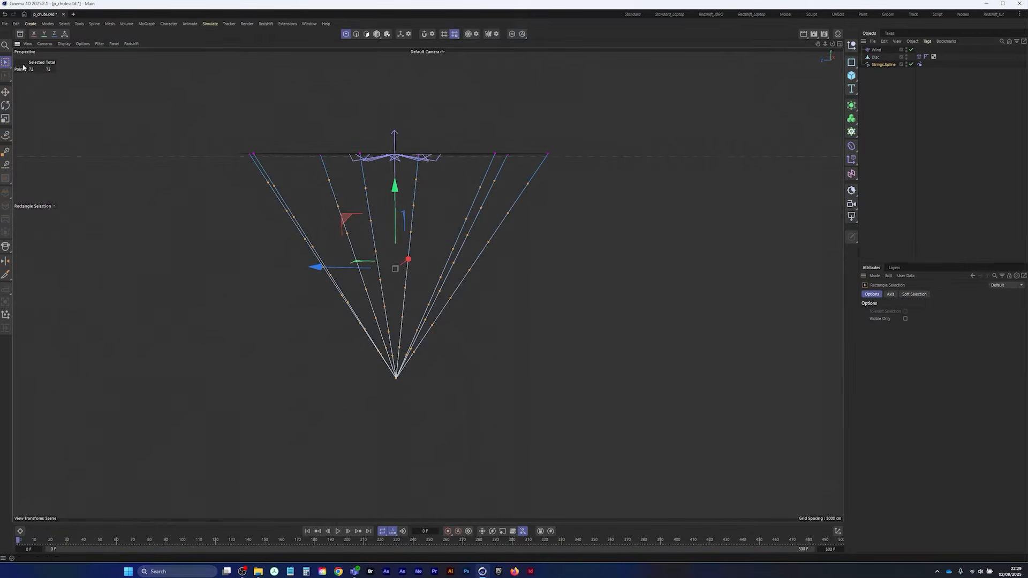
{"action": "left_click_drag", "start_coordinate": [378, 369], "coordinate": [429, 399]}
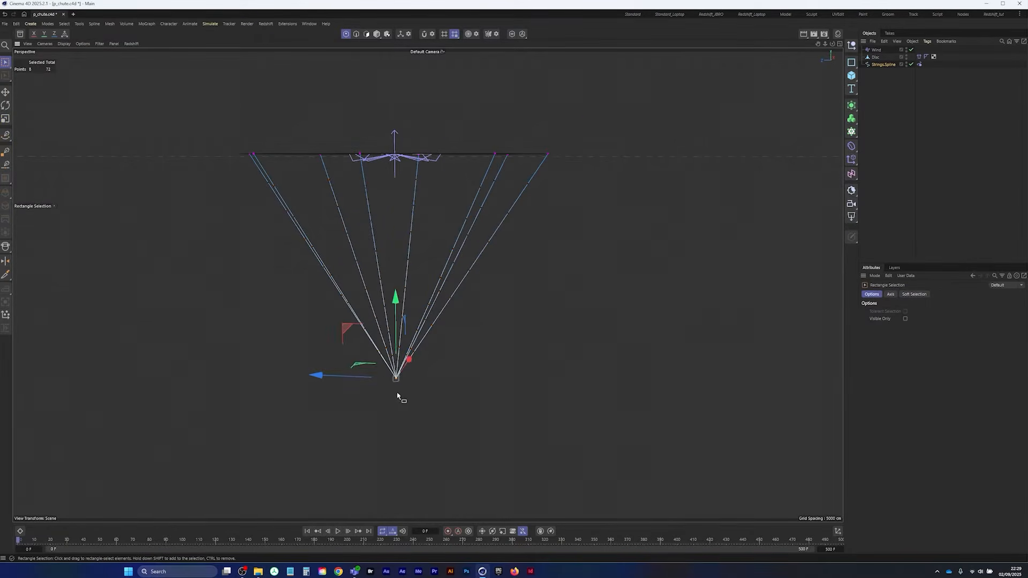
{"action": "scroll", "coordinate": [550, 319], "scroll_direction": "up", "scroll_amount": 3}
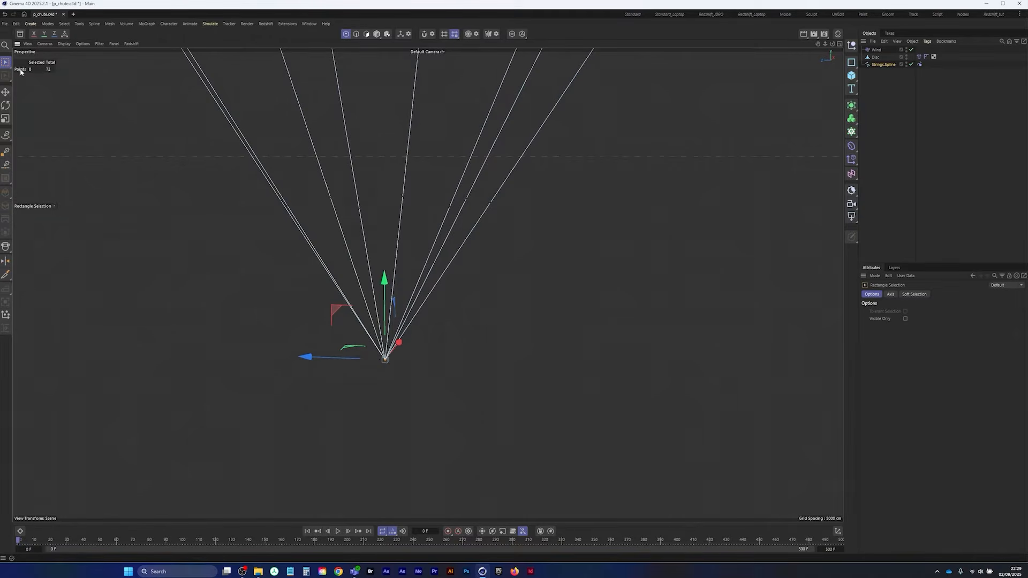
{"action": "scroll", "coordinate": [298, 351], "scroll_direction": "down", "scroll_amount": 5}
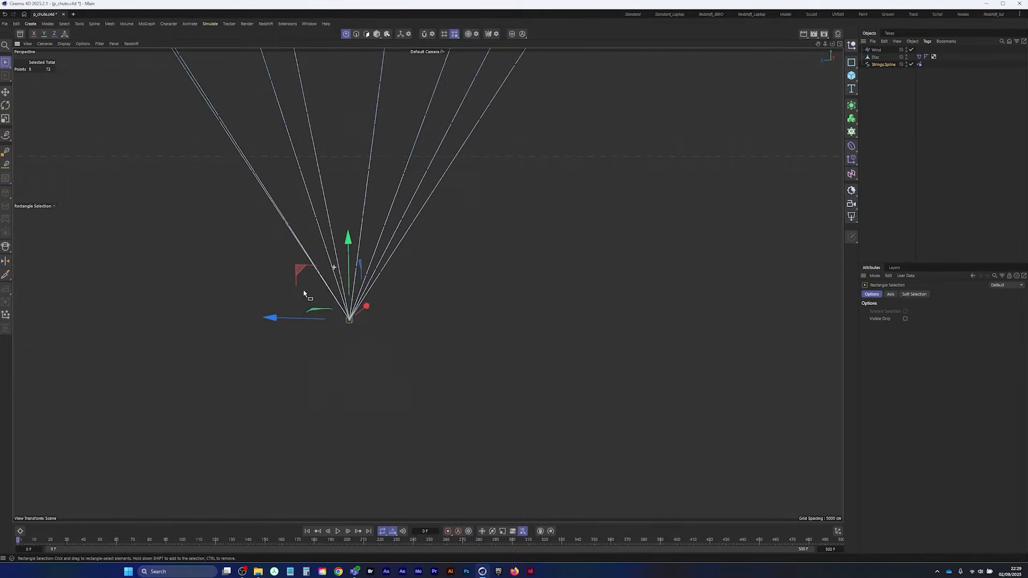
{"action": "left_click_drag", "start_coordinate": [298, 350], "coordinate": [335, 306], "text": "alt"}
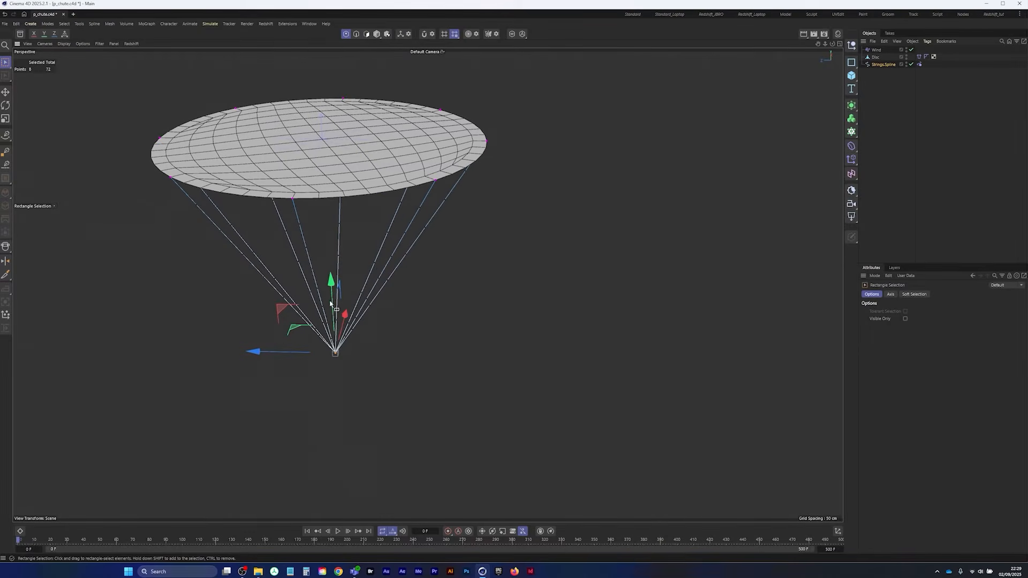
Fix the selected bottom end points in the Rope tag and play the simulation to check the anchored strings, returning to the first frame
{"action": "left_click", "coordinate": [919, 64]}
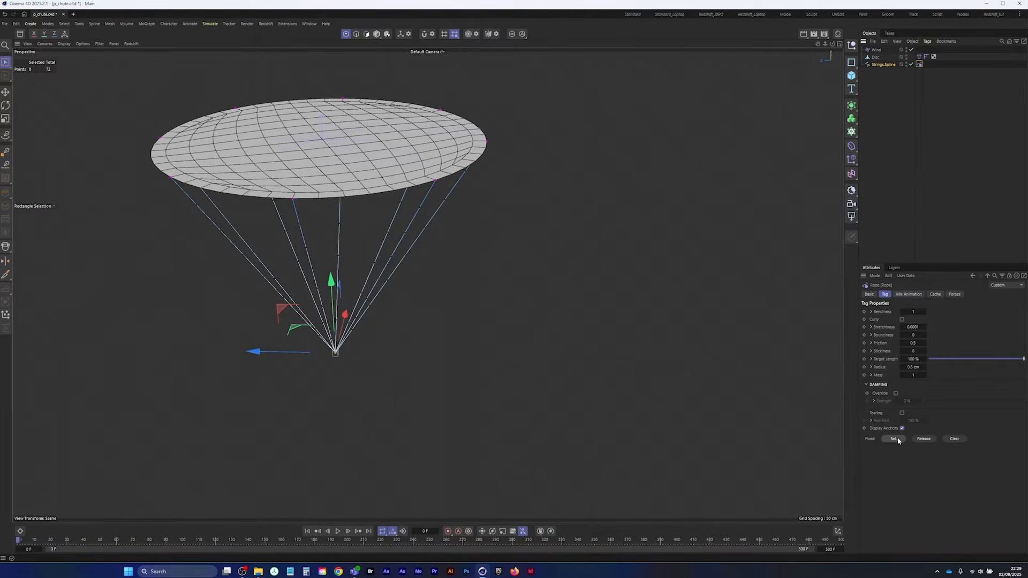
{"action": "left_click", "coordinate": [864, 172]}
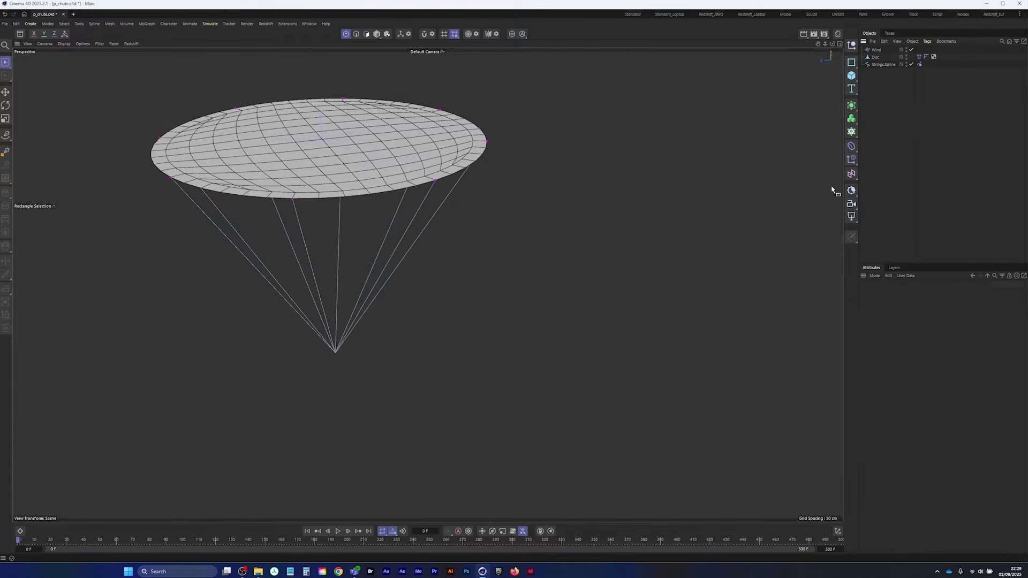
{"action": "left_click", "coordinate": [337, 531]}
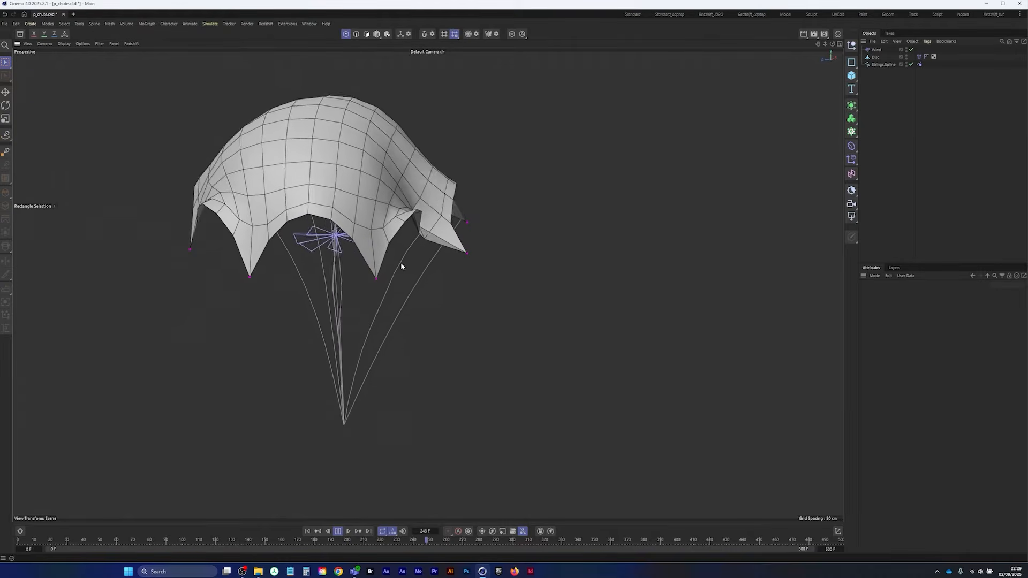
{"action": "left_click", "coordinate": [338, 531]}
{"action": "key", "text": "shift+f"}
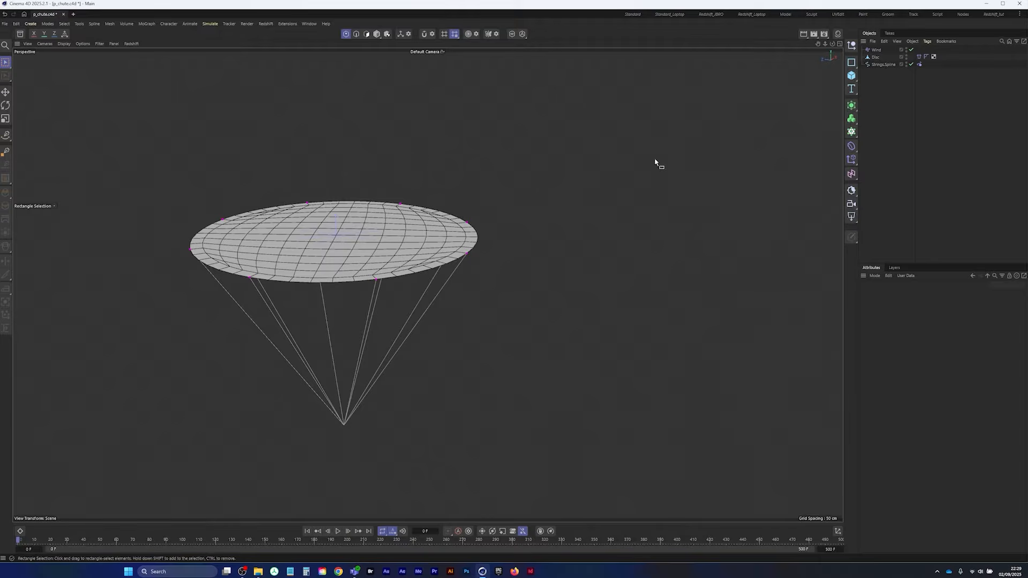
Add a Connector simulation tag to Strings.Spline
{"action": "left_click", "coordinate": [887, 65]}
{"action": "right_click", "coordinate": [886, 65]}
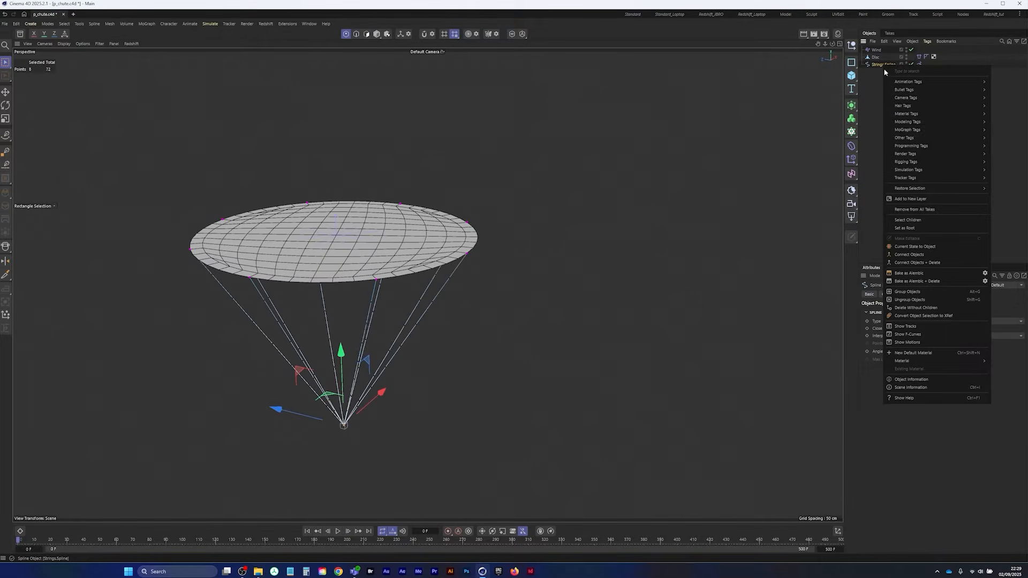
{"action": "mouse_move", "coordinate": [910, 173]}
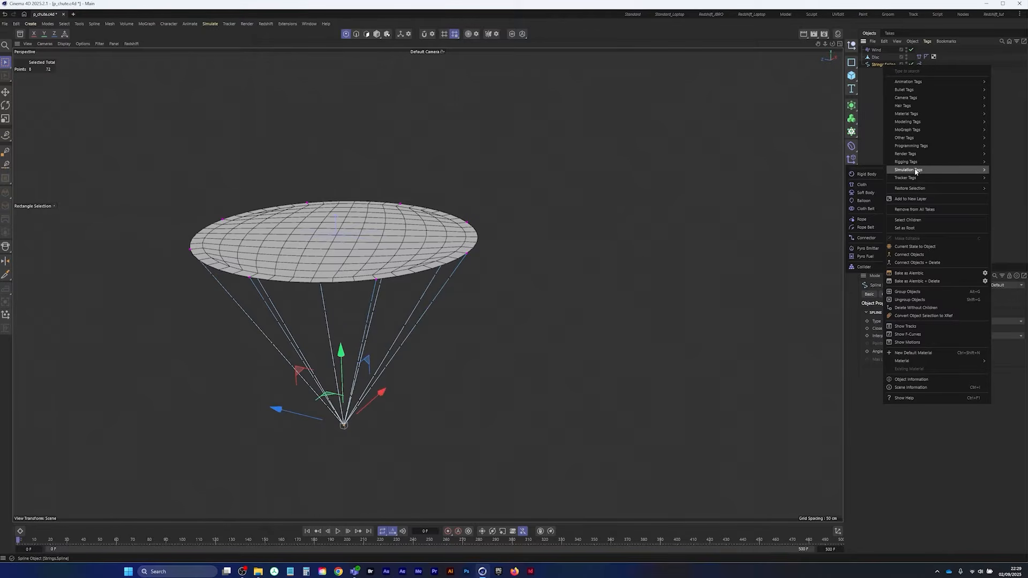
{"action": "left_click", "coordinate": [866, 238]}
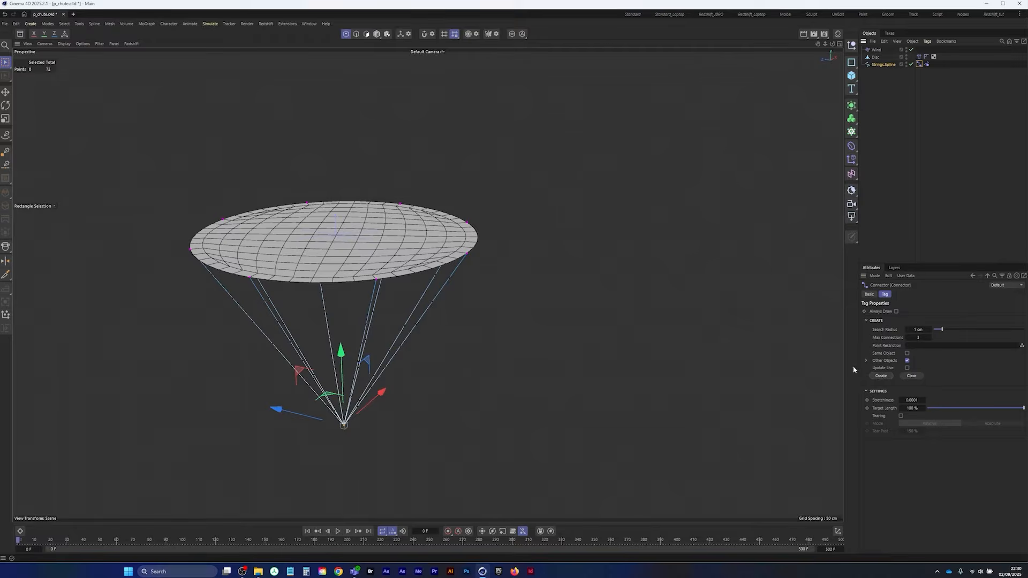
Create the connections between the strings and the disc's rim points using the Connector tag
{"action": "scroll", "coordinate": [375, 284], "scroll_direction": "up", "scroll_amount": 8}
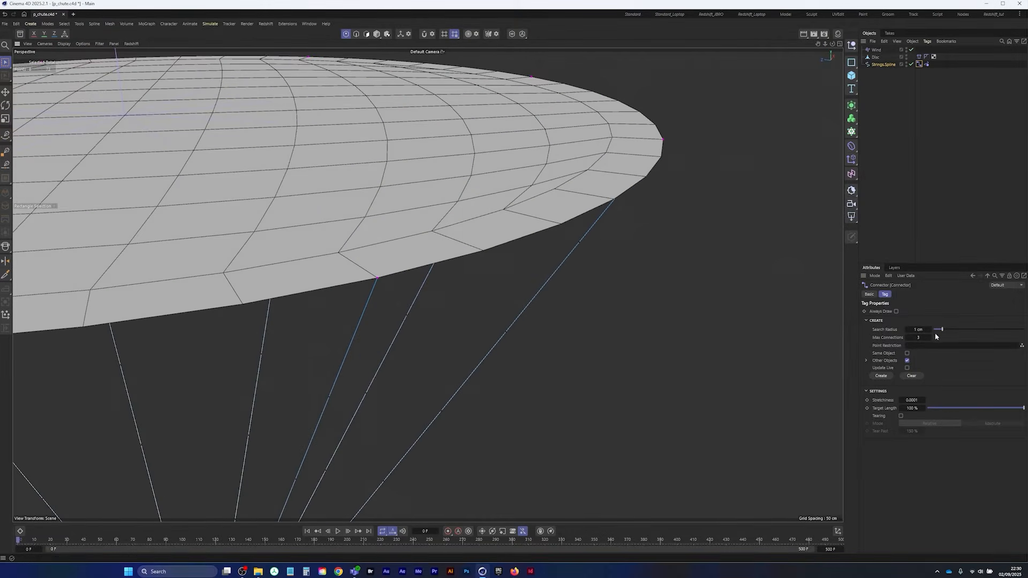
{"action": "scroll", "coordinate": [260, 339], "scroll_direction": "down", "scroll_amount": 5}
{"action": "scroll", "coordinate": [259, 334], "scroll_direction": "down", "scroll_amount": 4}
{"action": "middle_click_drag", "start_coordinate": [260, 336], "coordinate": [346, 324], "text": "alt"}
{"action": "left_click_drag", "start_coordinate": [338, 294], "coordinate": [361, 296], "text": "alt"}
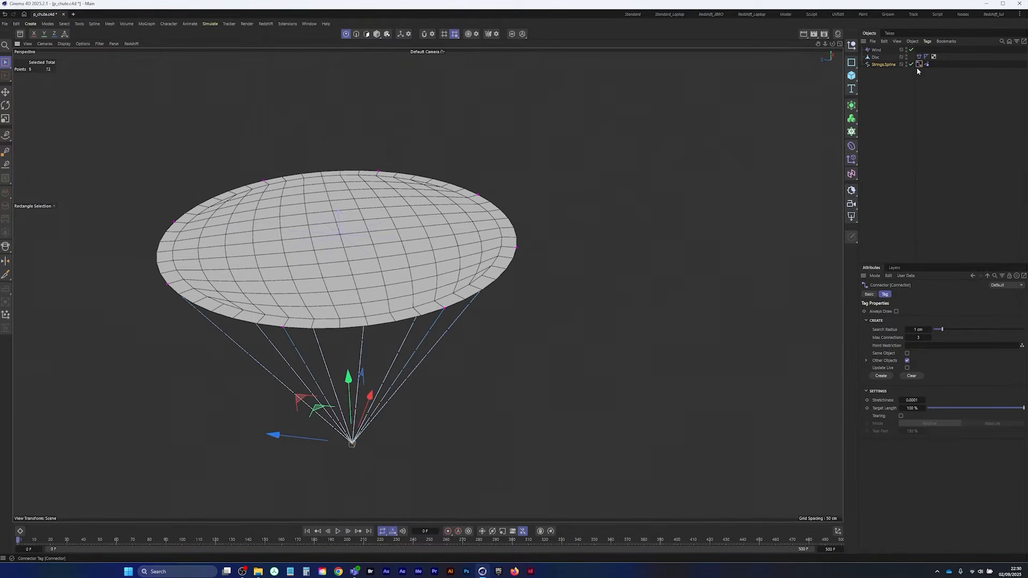
{"action": "left_click", "coordinate": [881, 377]}
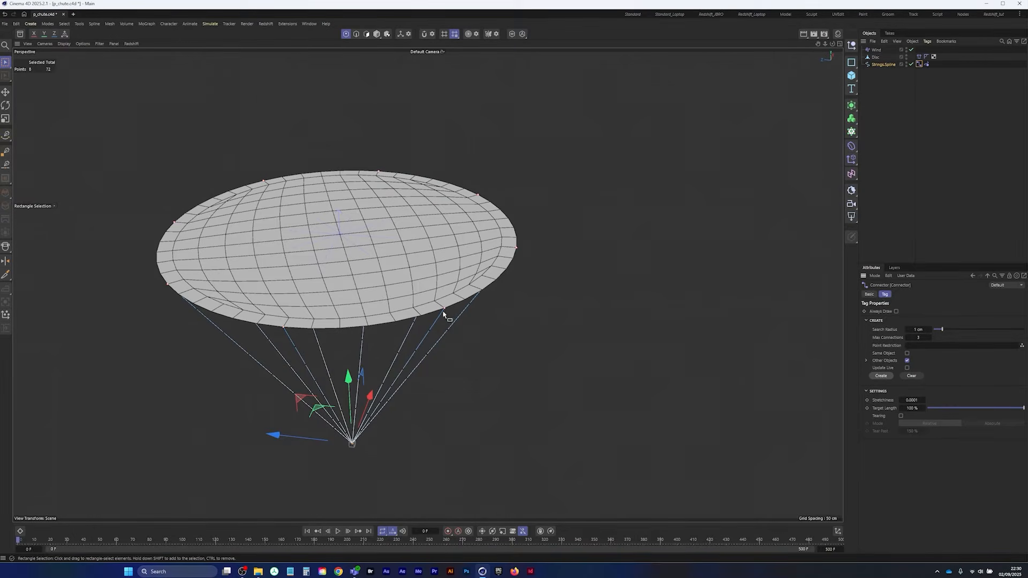
{"action": "middle_click_drag", "start_coordinate": [250, 301], "coordinate": [324, 294], "text": "alt"}
{"action": "left_click_drag", "start_coordinate": [324, 295], "coordinate": [366, 307], "text": "alt"}
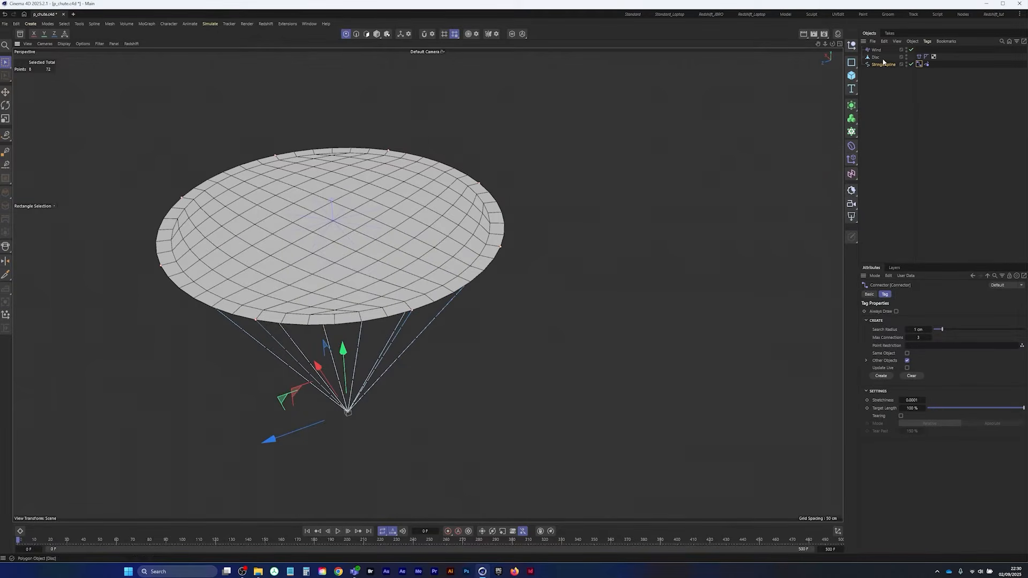
Save the scene and play the connected cloth and rope simulation with nothing selected, returning to the first frame
{"action": "left_click_drag", "start_coordinate": [258, 321], "coordinate": [327, 235], "text": "alt"}
{"action": "scroll", "coordinate": [347, 286], "scroll_direction": "down", "scroll_amount": 3}
{"action": "middle_click_drag", "start_coordinate": [347, 285], "coordinate": [348, 223], "text": "alt"}
{"action": "left_click_drag", "start_coordinate": [353, 241], "coordinate": [360, 263], "text": "alt"}
{"action": "left_click", "coordinate": [882, 80]}
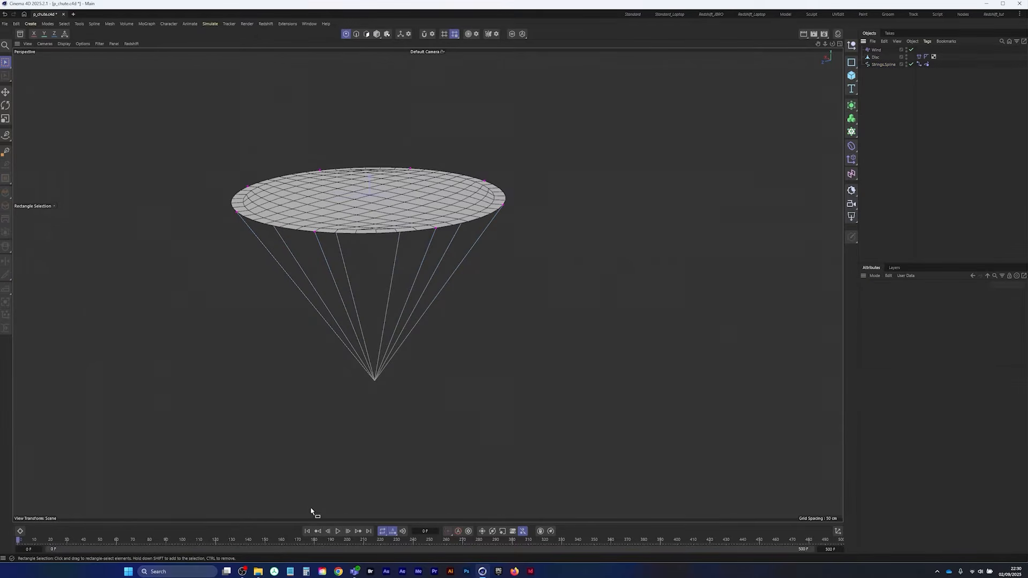
{"action": "key", "text": "ctrl+s"}
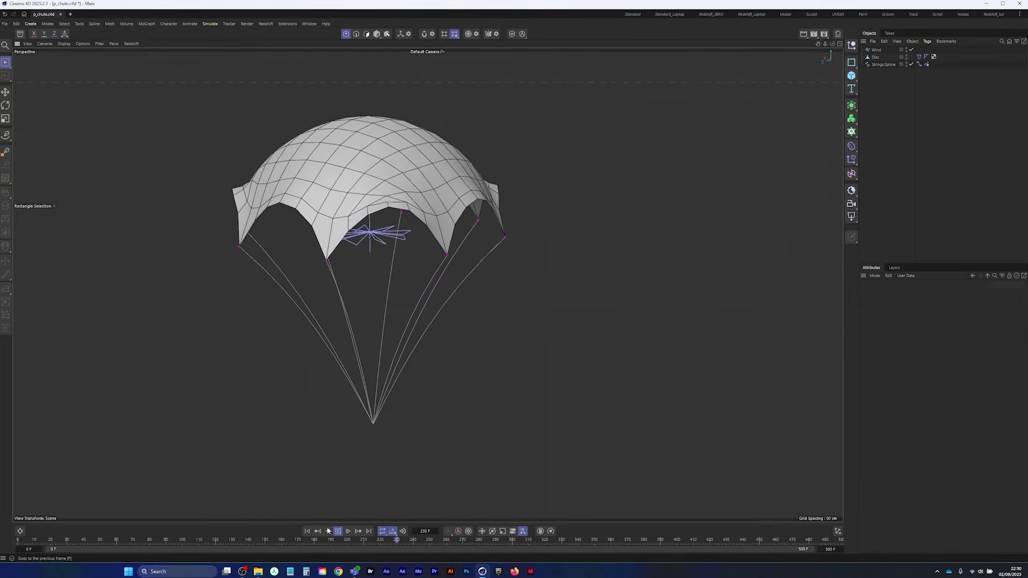
{"action": "left_click", "coordinate": [307, 531]}
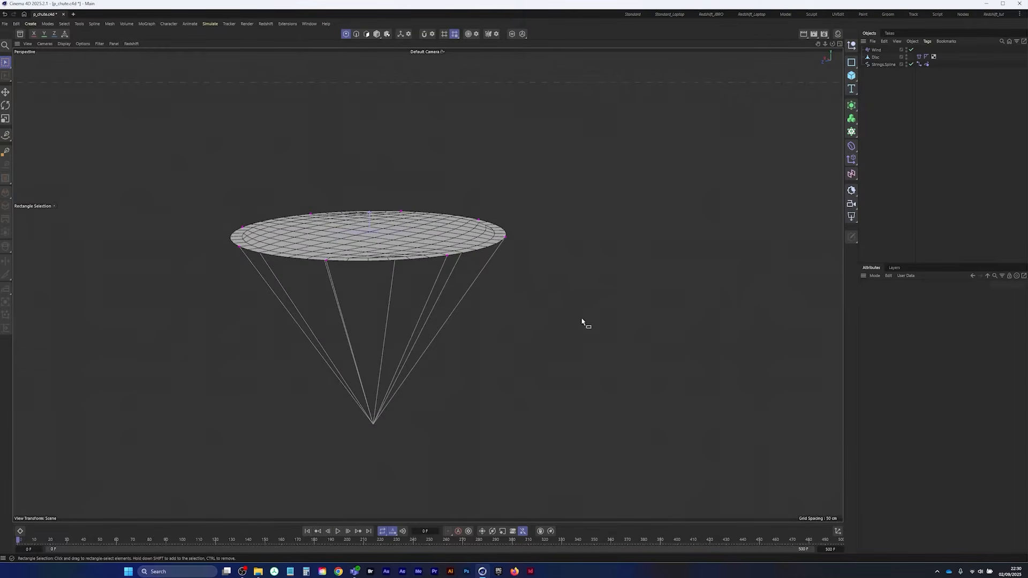
Rename the Disc object as Parachute_Tarp
{"action": "left_click", "coordinate": [876, 57]}
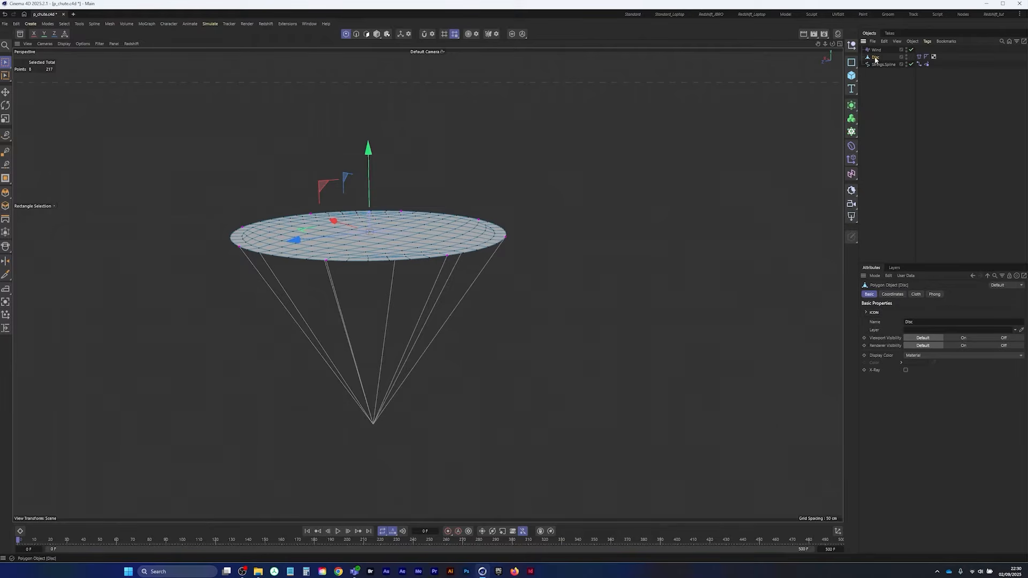
{"action": "double_click", "coordinate": [875, 57]}
{"action": "type", "text": "Parachute_Tarp"}
{"action": "key", "text": "Return"}
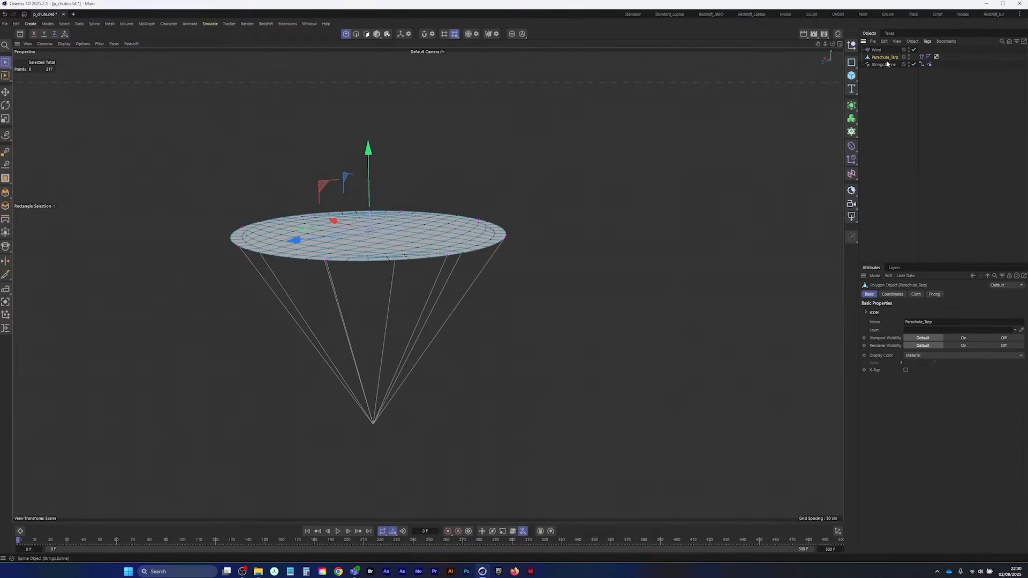
Select all polygons of Parachute_Tarp, subdivide them into a finer mesh and deselect the object
{"action": "left_click", "coordinate": [366, 34]}
{"action": "left_click_drag", "start_coordinate": [393, 183], "coordinate": [400, 246], "text": "alt"}
{"action": "key", "text": "ctrl+a"}
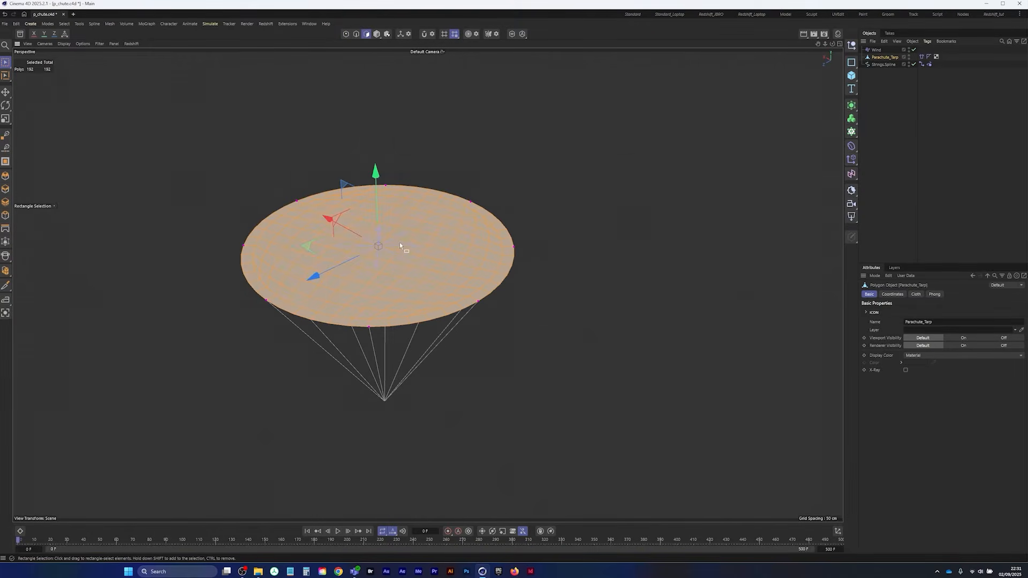
{"action": "left_click", "coordinate": [888, 120]}
Play the simulation until the parachute is inflated, stop it and examine the canopy and the strings' converging point from several angles
{"action": "left_click_drag", "start_coordinate": [387, 305], "coordinate": [407, 272], "text": "alt"}
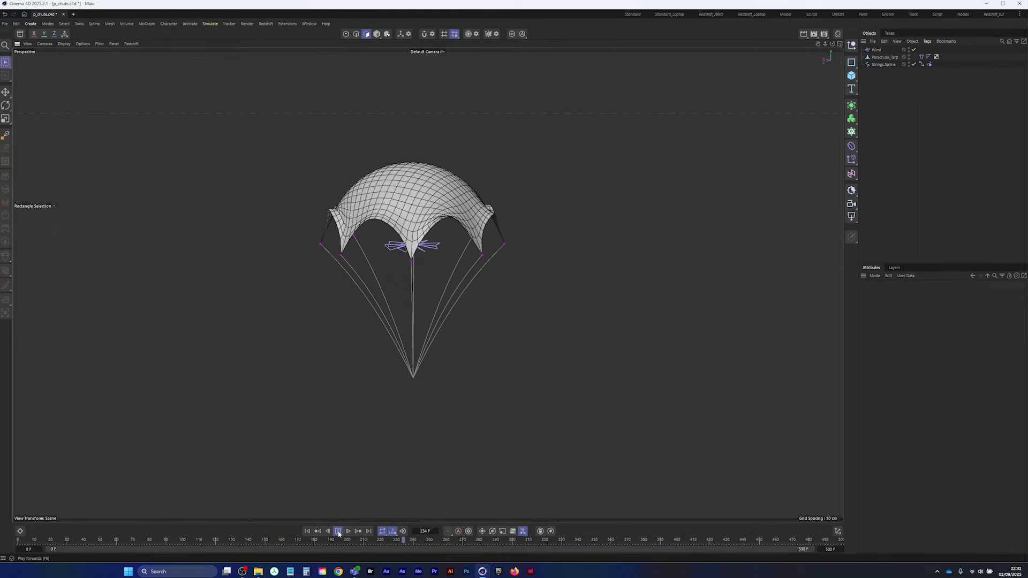
{"action": "left_click", "coordinate": [338, 531]}
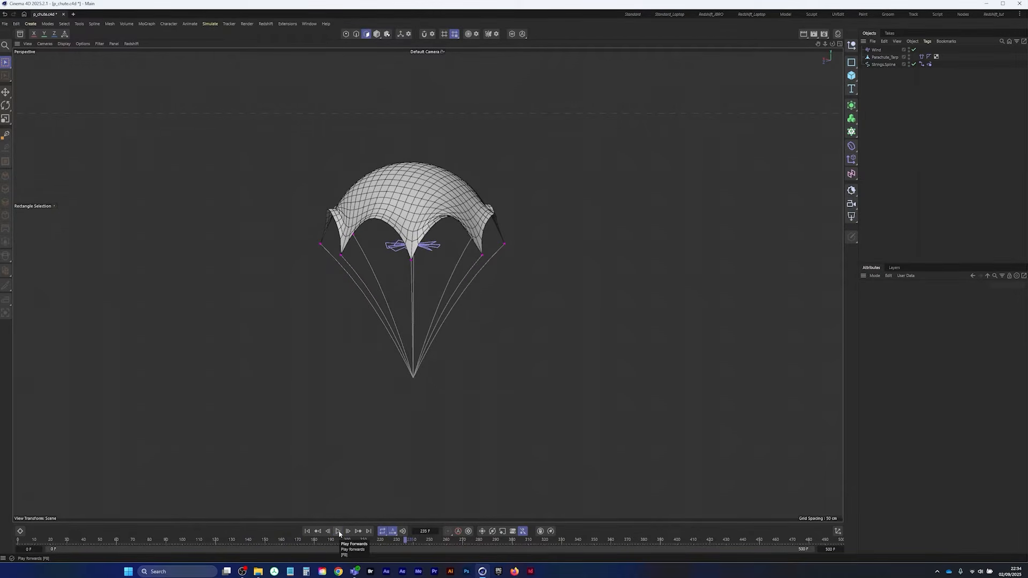
{"action": "left_click_drag", "start_coordinate": [422, 366], "coordinate": [401, 334], "text": "alt"}
{"action": "right_click_drag", "start_coordinate": [416, 351], "coordinate": [437, 330], "text": "alt"}
{"action": "mouse_move", "coordinate": [437, 330]}
{"action": "left_mouse_down", "text": "alt"}
{"action": "mouse_move", "coordinate": [417, 333]}
{"action": "mouse_move", "coordinate": [423, 340]}
{"action": "left_mouse_up", "text": "alt"}
{"action": "middle_click_drag", "start_coordinate": [421, 336], "coordinate": [415, 355], "text": "alt"}
{"action": "mouse_move", "coordinate": [416, 344]}
{"action": "left_mouse_down", "text": "alt"}
{"action": "mouse_move", "coordinate": [406, 360]}
{"action": "mouse_move", "coordinate": [419, 339]}
{"action": "left_mouse_up", "text": "alt"}
{"action": "left_click_drag", "start_coordinate": [410, 379], "coordinate": [423, 352], "text": "alt"}
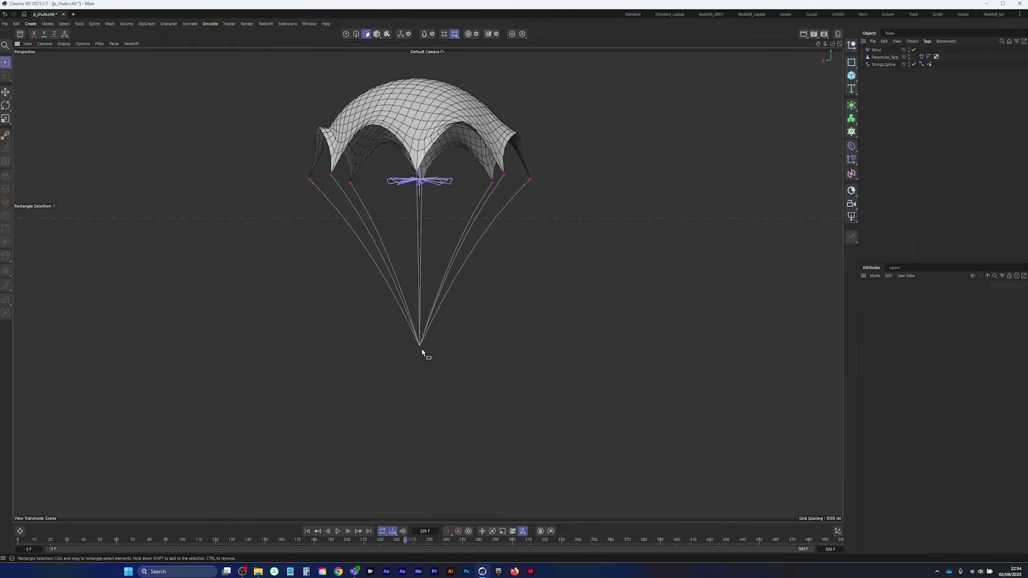
{"action": "middle_click_drag", "start_coordinate": [417, 299], "coordinate": [411, 326], "text": "alt"}
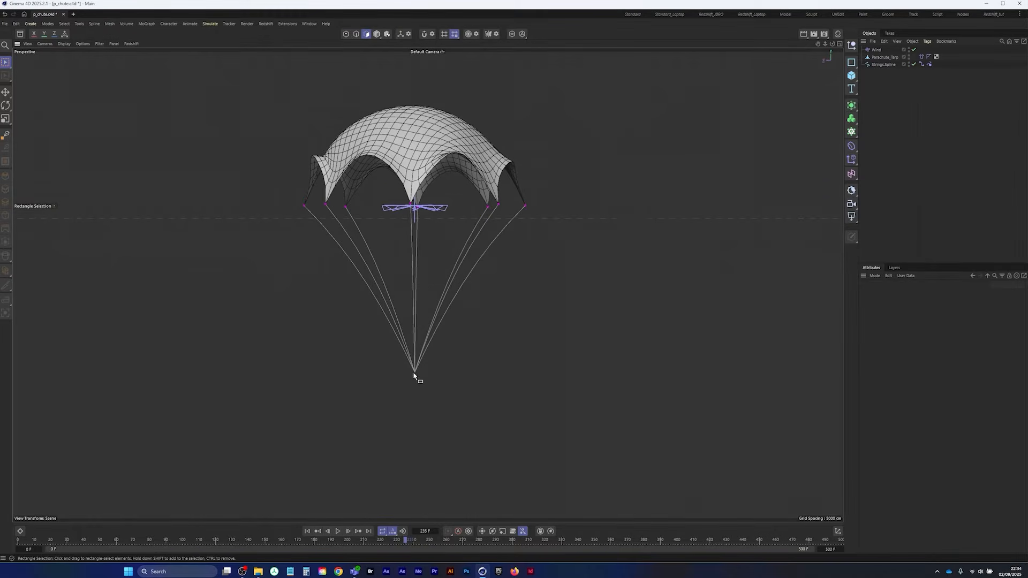
{"action": "left_click_drag", "start_coordinate": [415, 373], "coordinate": [449, 347], "text": "alt"}
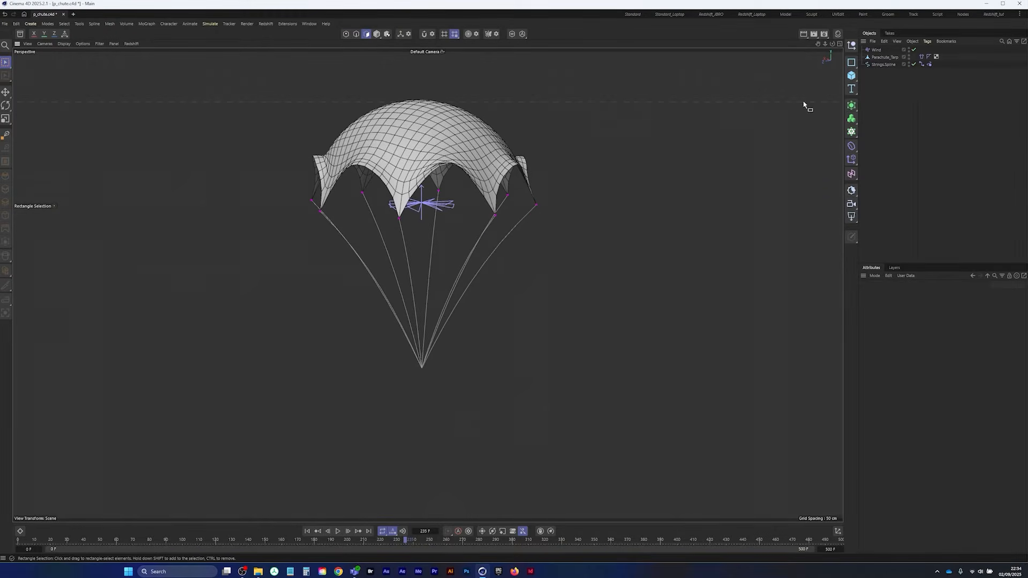
Add a cube and lower it along the Y axis to just beneath the strings' converging point
{"action": "left_click", "coordinate": [851, 76]}
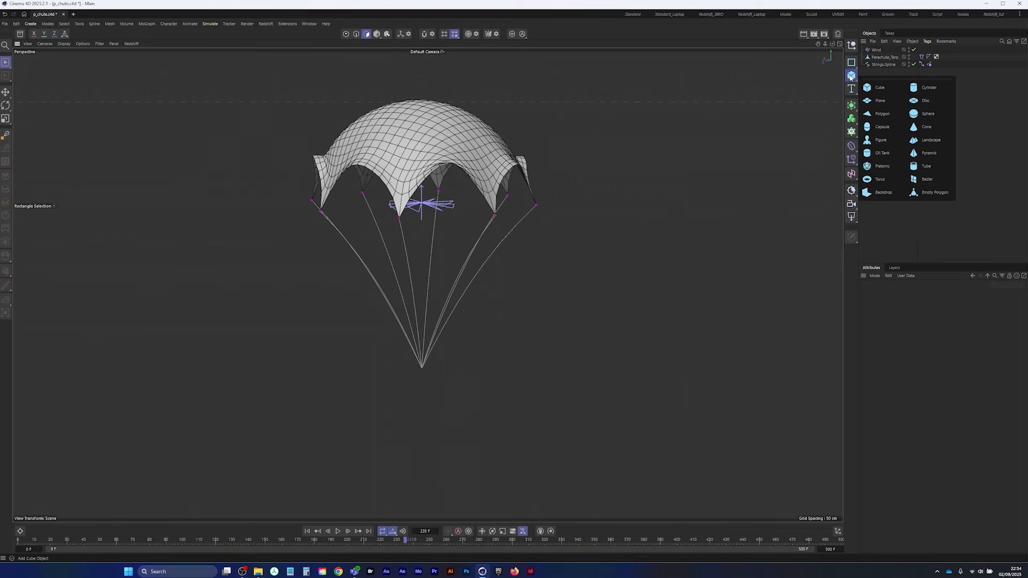
{"action": "left_click", "coordinate": [881, 89]}
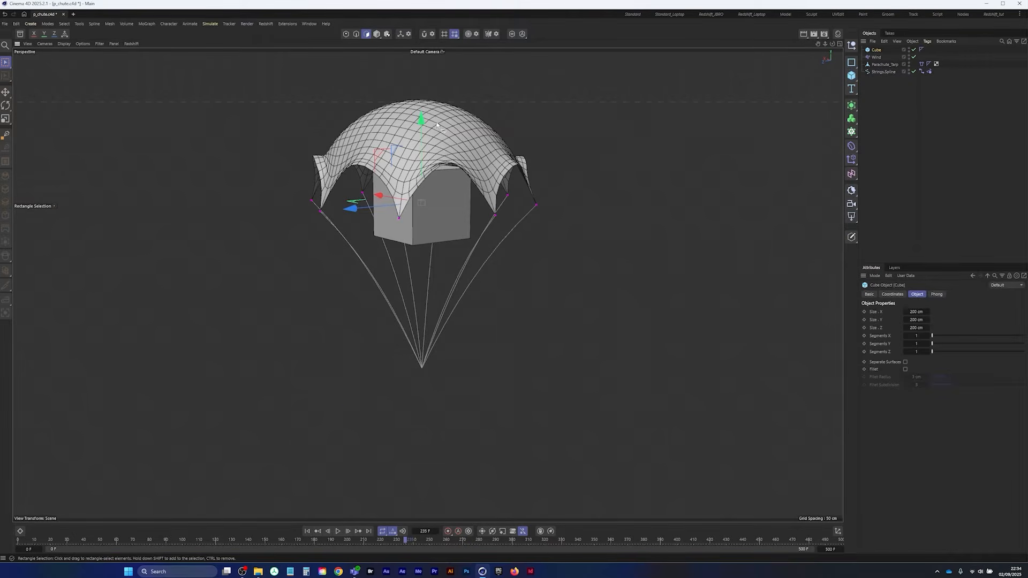
{"action": "left_click_drag", "start_coordinate": [421, 122], "coordinate": [421, 325]}
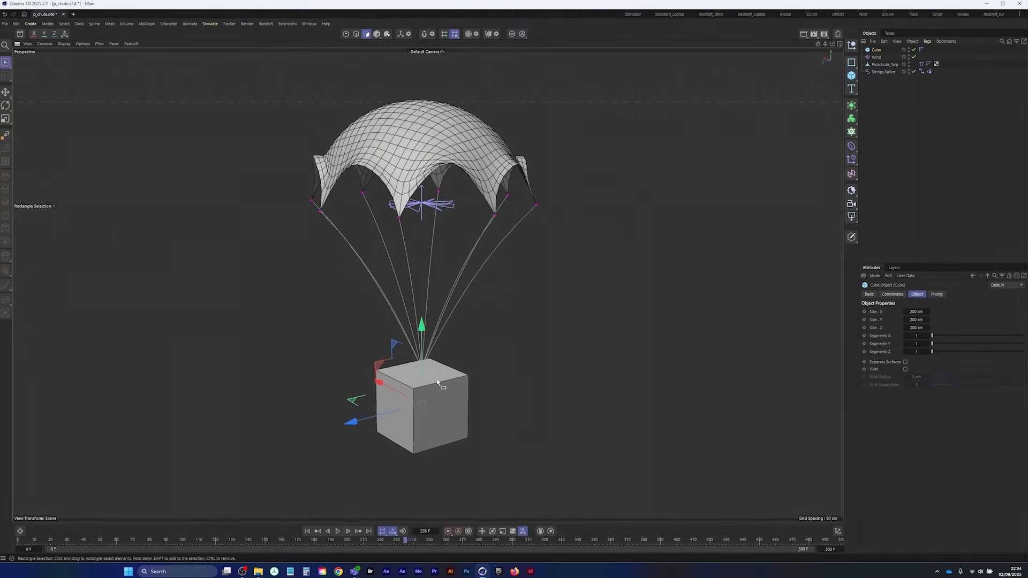
In the Front view, raise the cube so its top face touches the strings' converging point, and return to the Perspective view
{"action": "middle_click", "coordinate": [542, 343]}
{"action": "middle_click", "coordinate": [632, 386]}
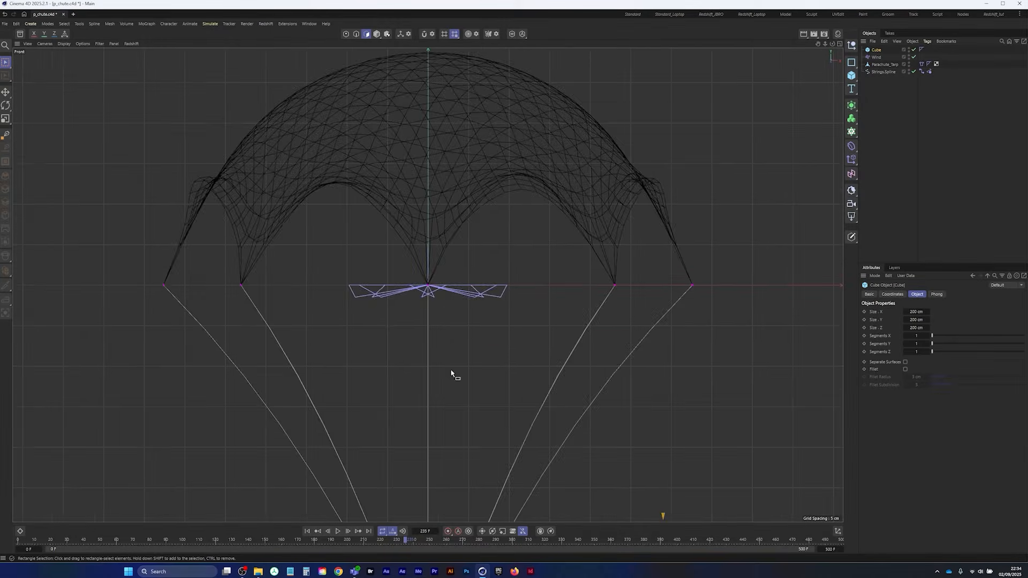
{"action": "right_click_drag", "start_coordinate": [443, 273], "coordinate": [390, 273], "text": "alt"}
{"action": "mouse_move", "coordinate": [438, 302]}
{"action": "right_mouse_down", "text": "alt"}
{"action": "mouse_move", "coordinate": [535, 271]}
{"action": "mouse_move", "coordinate": [427, 303]}
{"action": "right_mouse_up", "text": "alt"}
{"action": "middle_click_drag", "start_coordinate": [435, 304], "coordinate": [433, 325], "text": "alt"}
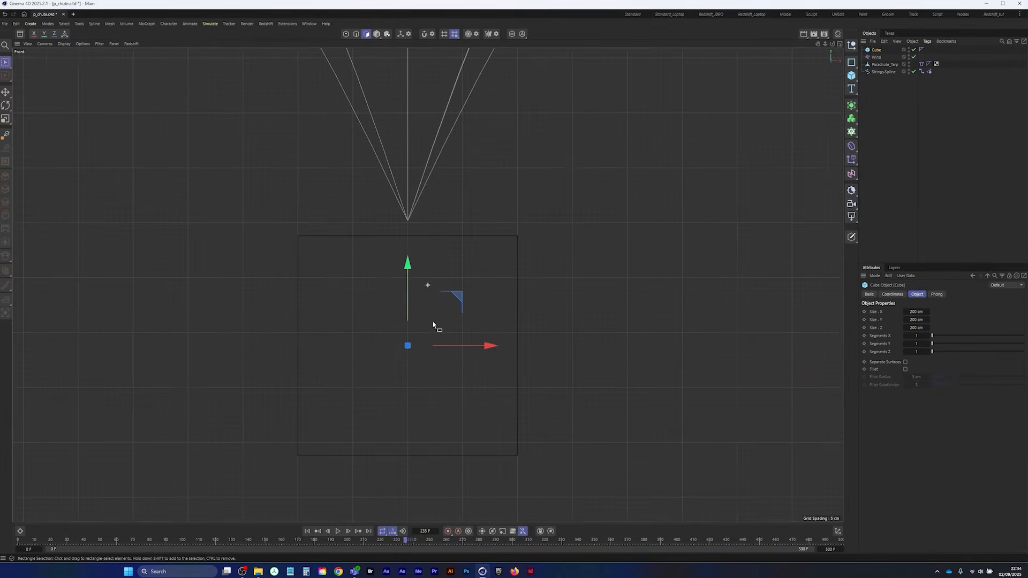
{"action": "left_click_drag", "start_coordinate": [407, 264], "coordinate": [407, 250]}
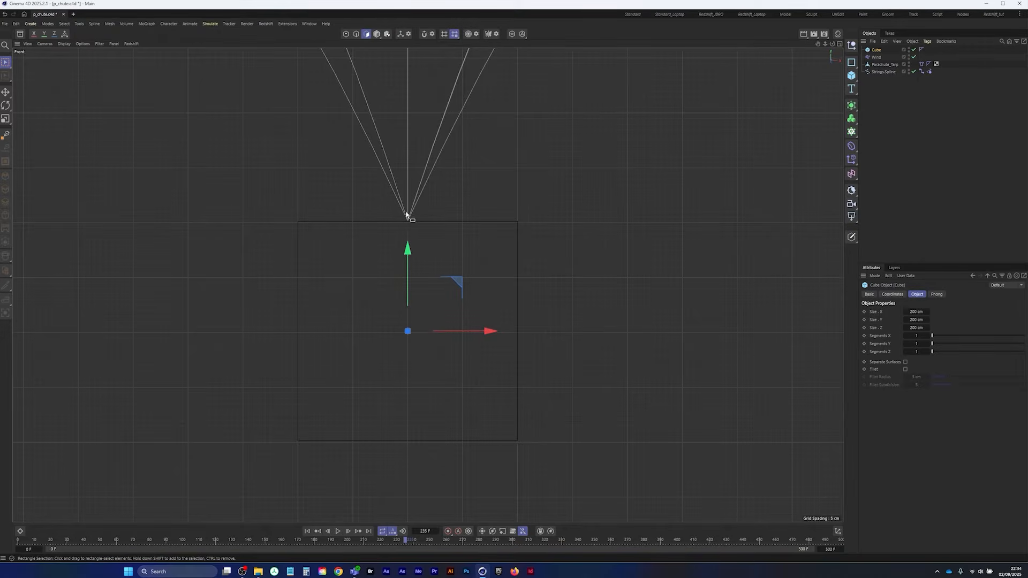
{"action": "middle_click", "coordinate": [570, 223]}
{"action": "middle_click", "coordinate": [321, 225]}
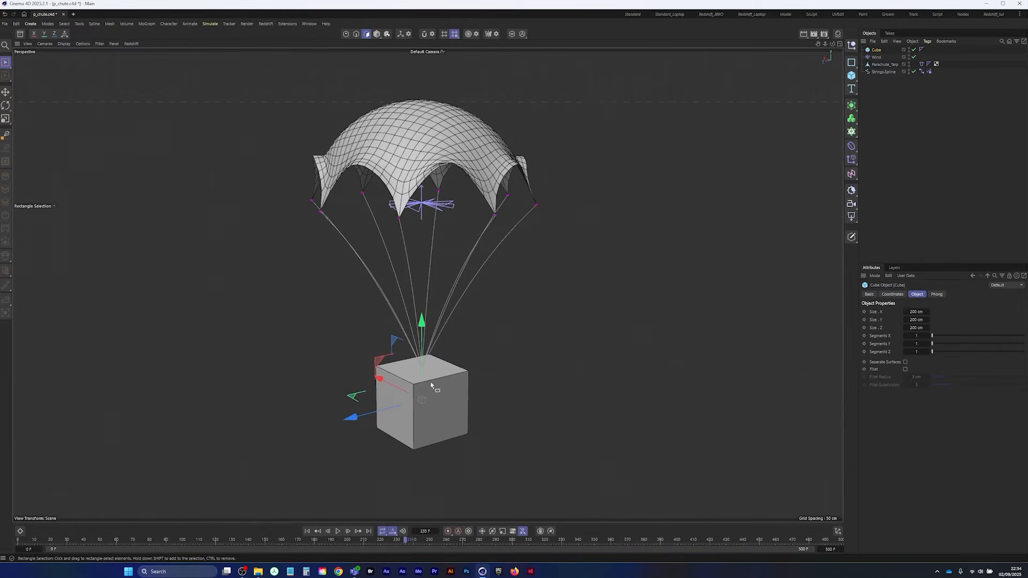
Set the cube's segments to 4 in X, 1 in Y and 4 in Z, and deselect it
{"action": "scroll", "coordinate": [432, 385], "scroll_direction": "up", "scroll_amount": 5}
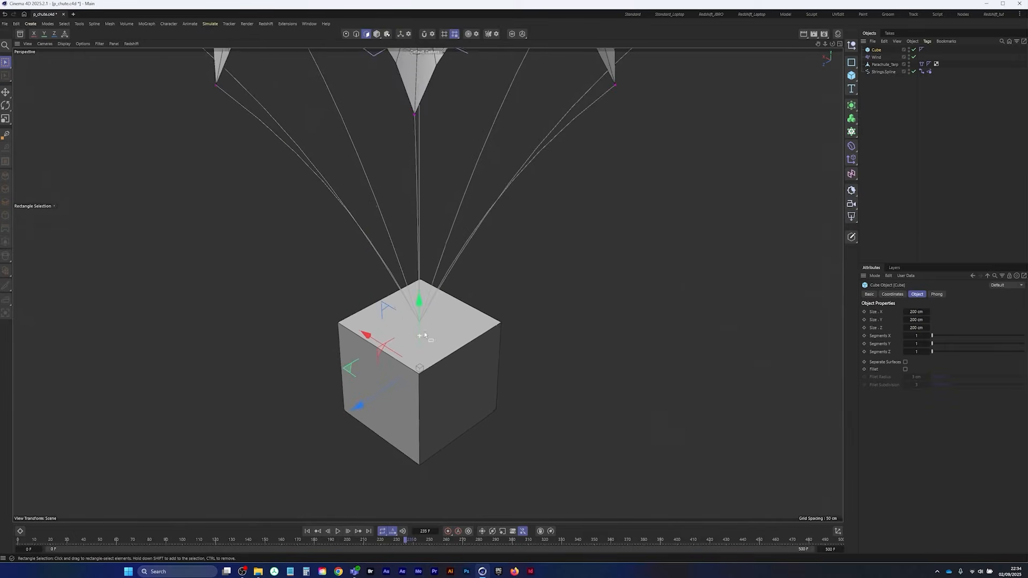
{"action": "scroll", "coordinate": [425, 335], "scroll_direction": "up", "scroll_amount": 2}
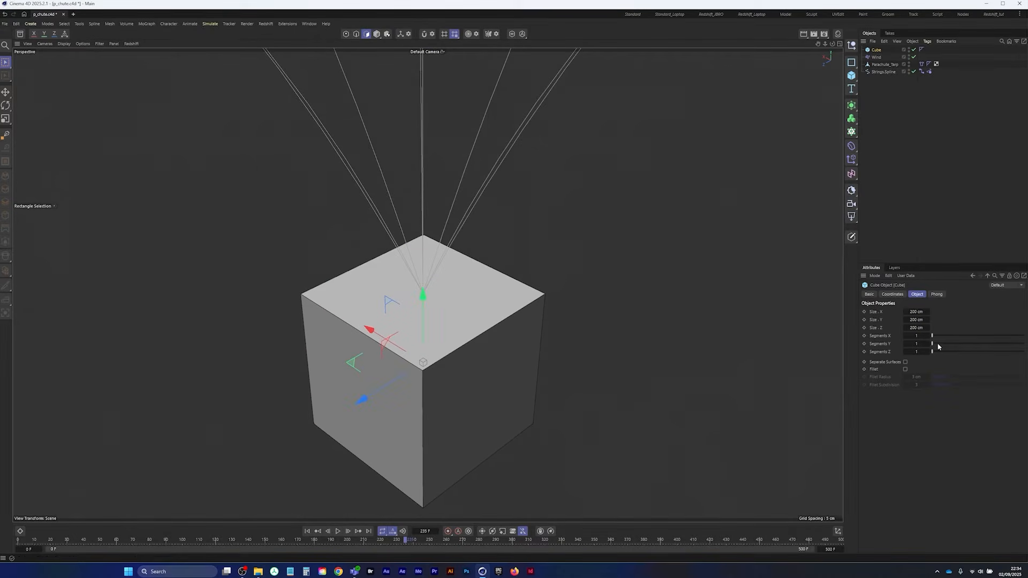
{"action": "left_click_drag", "start_coordinate": [935, 336], "coordinate": [945, 336]}
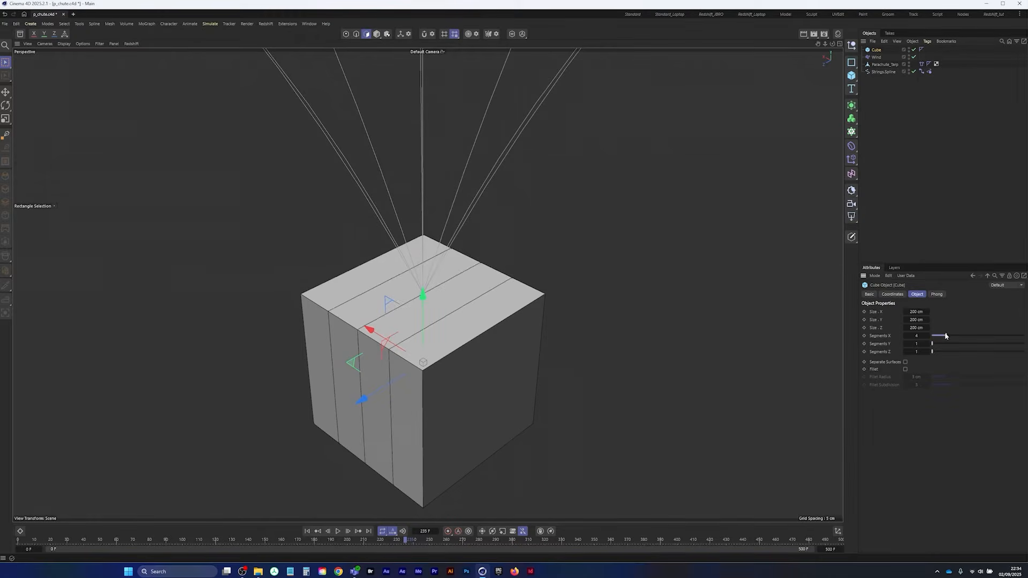
{"action": "middle_click_drag", "start_coordinate": [415, 303], "coordinate": [428, 310], "text": "alt"}
{"action": "mouse_move", "coordinate": [428, 310]}
{"action": "left_mouse_down", "text": "alt"}
{"action": "mouse_move", "coordinate": [477, 300]}
{"action": "mouse_move", "coordinate": [424, 305]}
{"action": "mouse_move", "coordinate": [434, 305]}
{"action": "left_mouse_up", "text": "alt"}
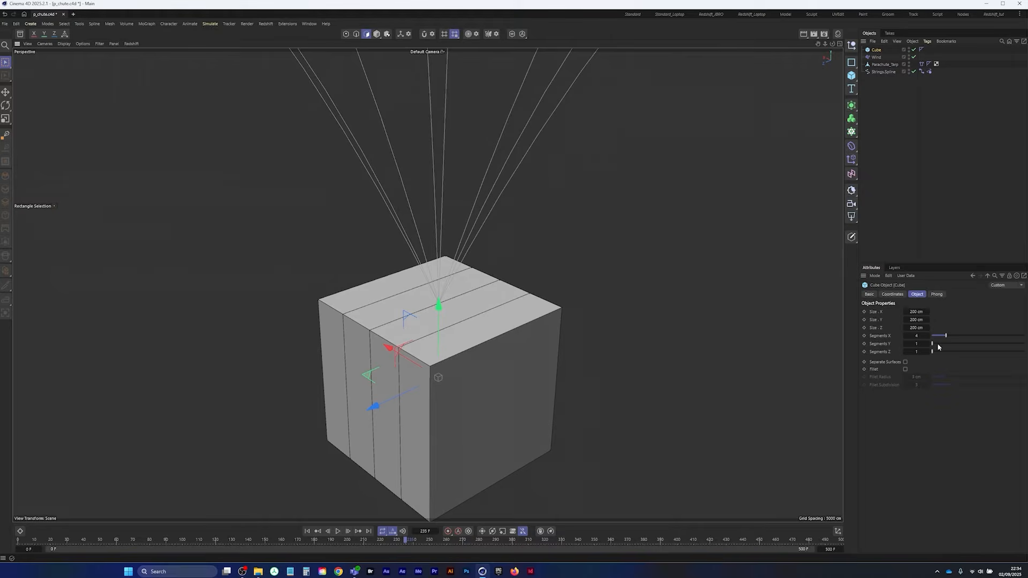
{"action": "left_click_drag", "start_coordinate": [938, 345], "coordinate": [942, 344]}
{"action": "mouse_move", "coordinate": [935, 353]}
{"action": "left_mouse_down"}
{"action": "mouse_move", "coordinate": [945, 351]}
{"action": "mouse_move", "coordinate": [931, 348]}
{"action": "left_mouse_up"}
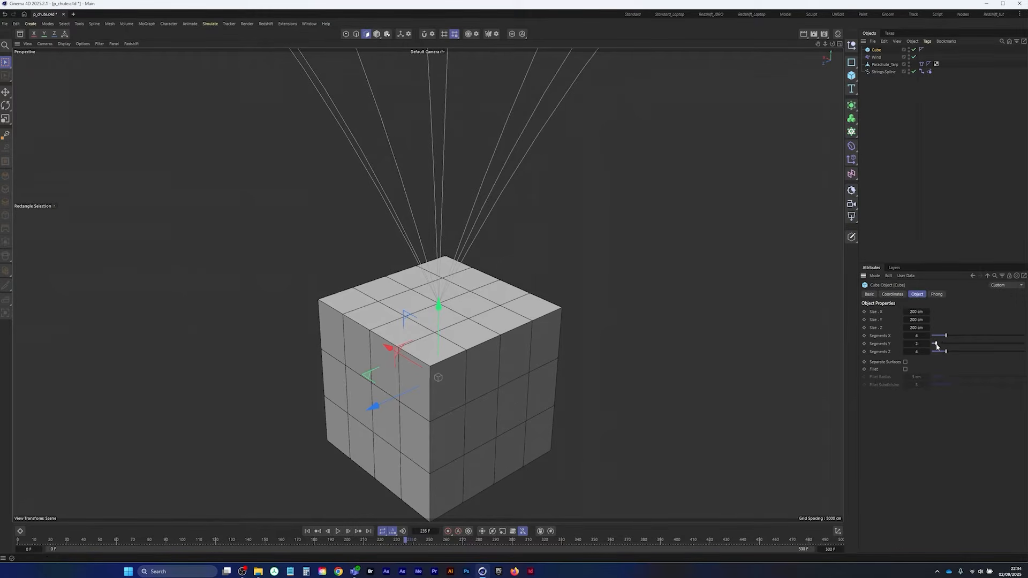
{"action": "left_click_drag", "start_coordinate": [485, 353], "coordinate": [470, 330], "text": "alt"}
{"action": "left_click", "coordinate": [876, 137]}
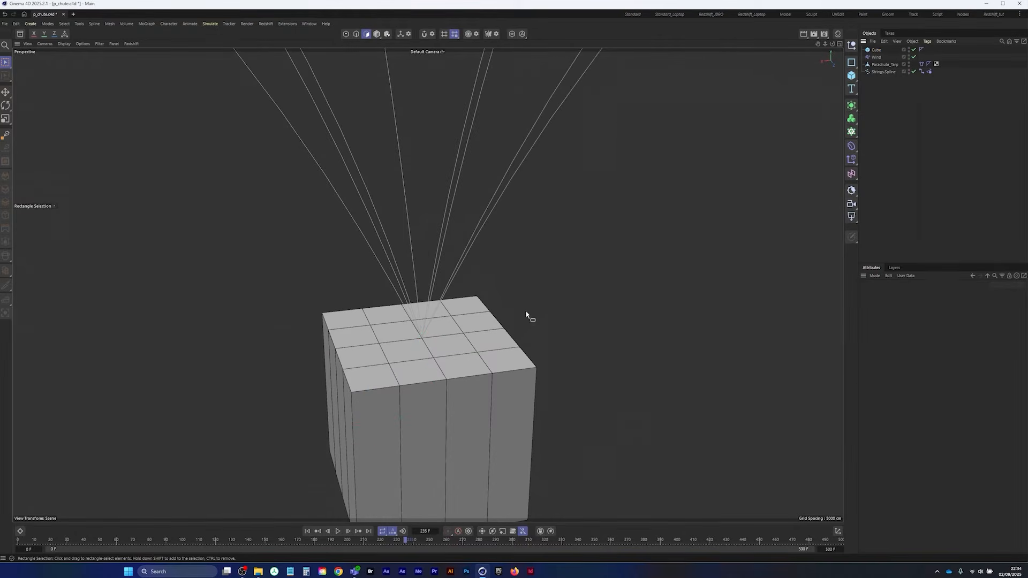
Give the cube a fillet with an 18 cm radius and 3 subdivisions
{"action": "right_click_drag", "start_coordinate": [410, 345], "coordinate": [495, 308], "text": "alt"}
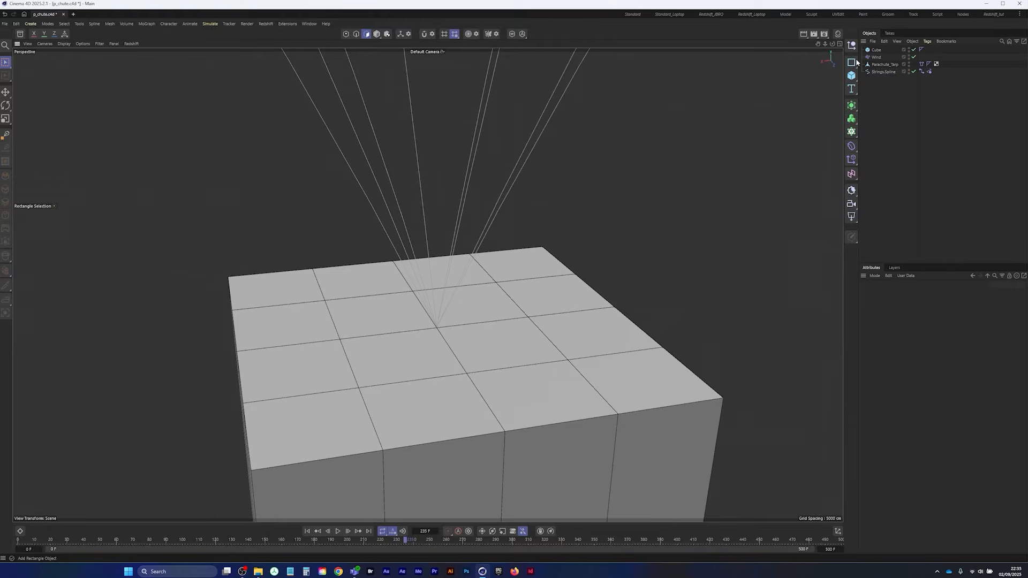
{"action": "left_click", "coordinate": [876, 50]}
{"action": "right_click_drag", "start_coordinate": [501, 301], "coordinate": [453, 351], "text": "alt"}
{"action": "middle_click_drag", "start_coordinate": [453, 351], "coordinate": [419, 285], "text": "alt"}
{"action": "right_click_drag", "start_coordinate": [419, 285], "coordinate": [407, 300], "text": "alt"}
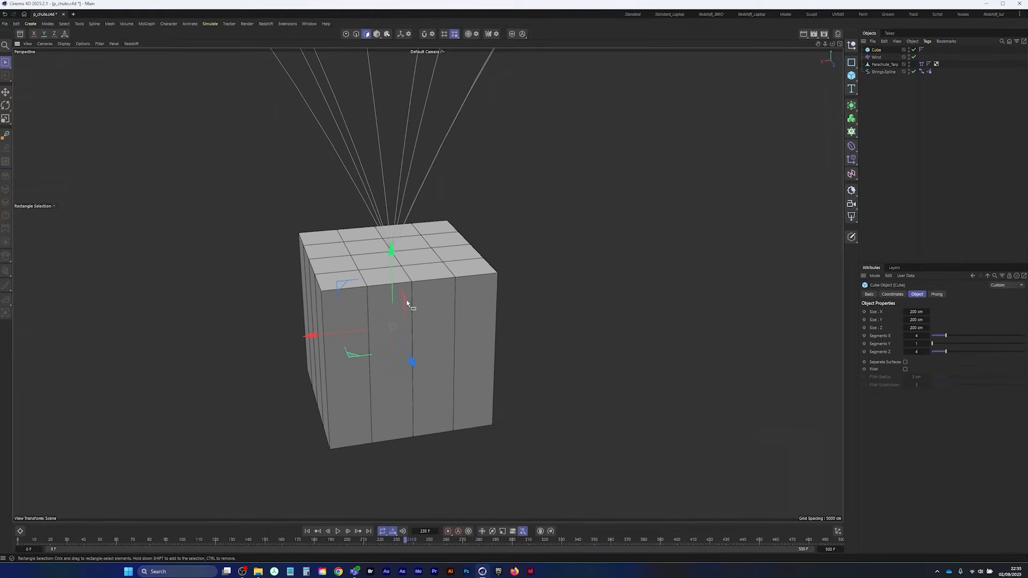
{"action": "left_click_drag", "start_coordinate": [449, 343], "coordinate": [396, 347], "text": "alt"}
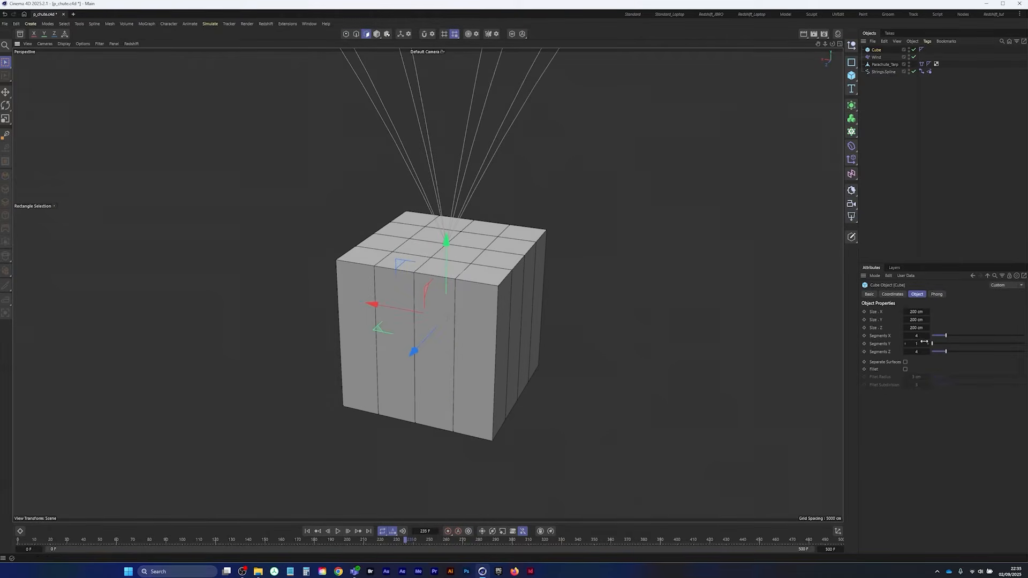
{"action": "left_click", "coordinate": [905, 369]}
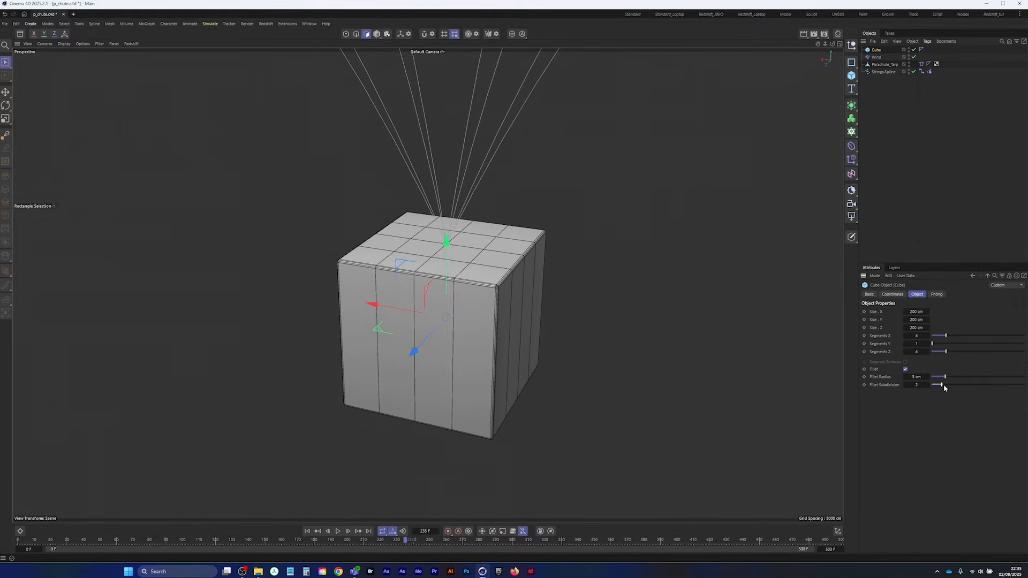
{"action": "left_click_drag", "start_coordinate": [944, 377], "coordinate": [1014, 376]}
{"action": "left_click_drag", "start_coordinate": [941, 386], "coordinate": [954, 385]}
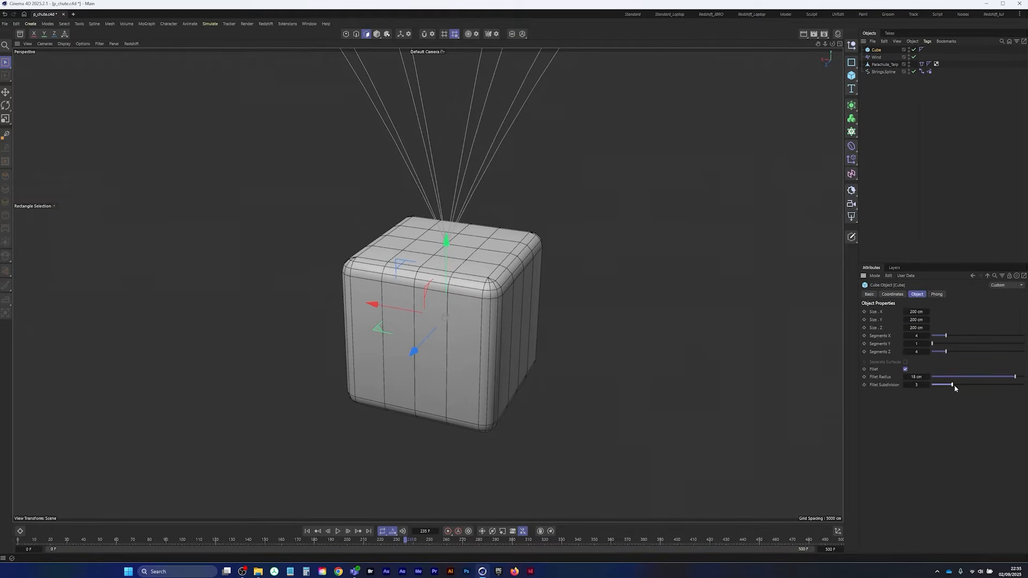
{"action": "left_click_drag", "start_coordinate": [458, 317], "coordinate": [412, 308], "text": "alt"}
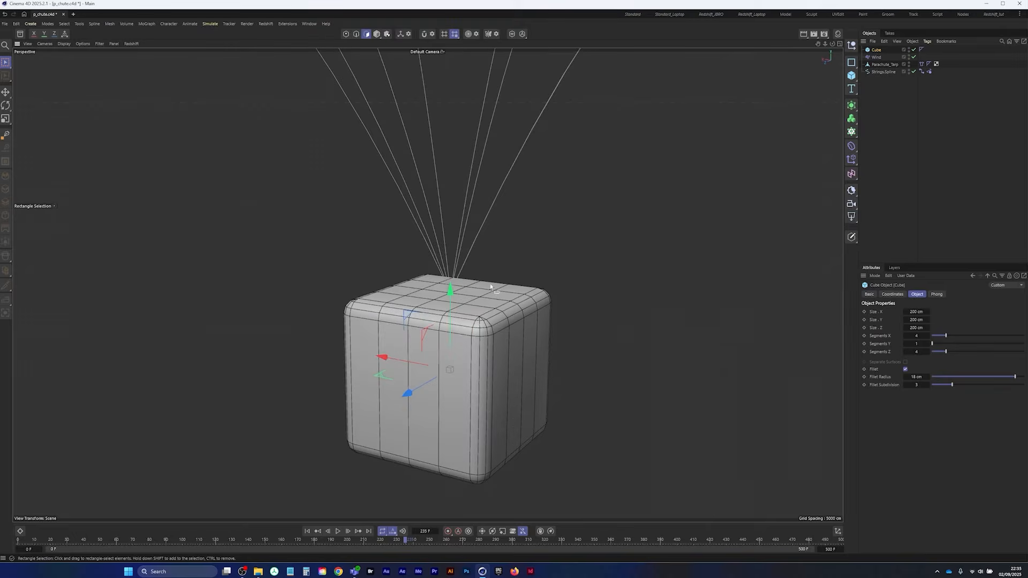
Return the animation to the first frame and add a Rigid Body simulation tag to the cube
{"action": "right_click_drag", "start_coordinate": [483, 279], "coordinate": [380, 385], "text": "alt"}
{"action": "middle_click_drag", "start_coordinate": [481, 305], "coordinate": [462, 344], "text": "alt"}
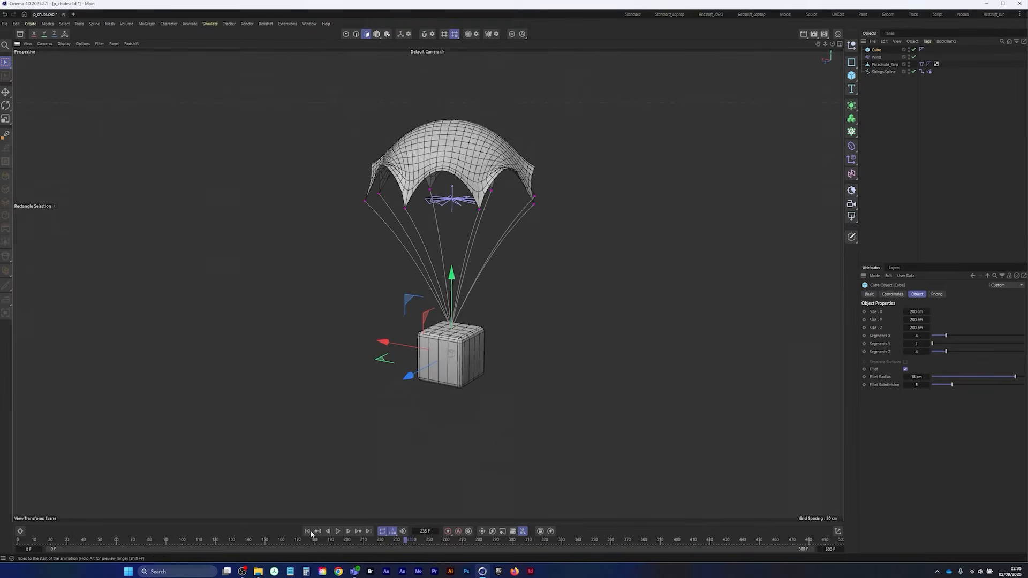
{"action": "key", "text": "shift+f"}
{"action": "right_click_drag", "start_coordinate": [457, 348], "coordinate": [544, 265], "text": "alt"}
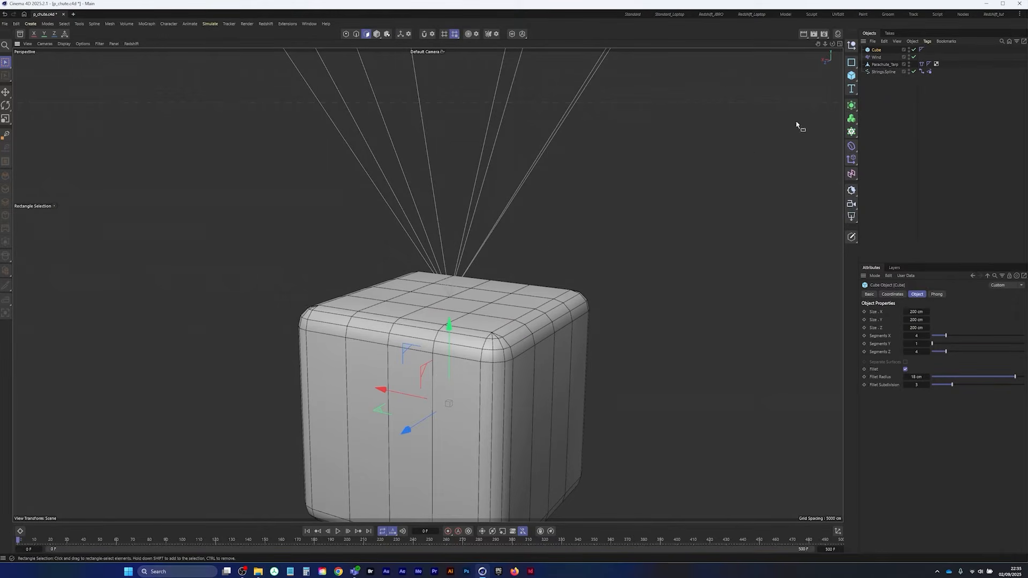
{"action": "left_click", "coordinate": [921, 73]}
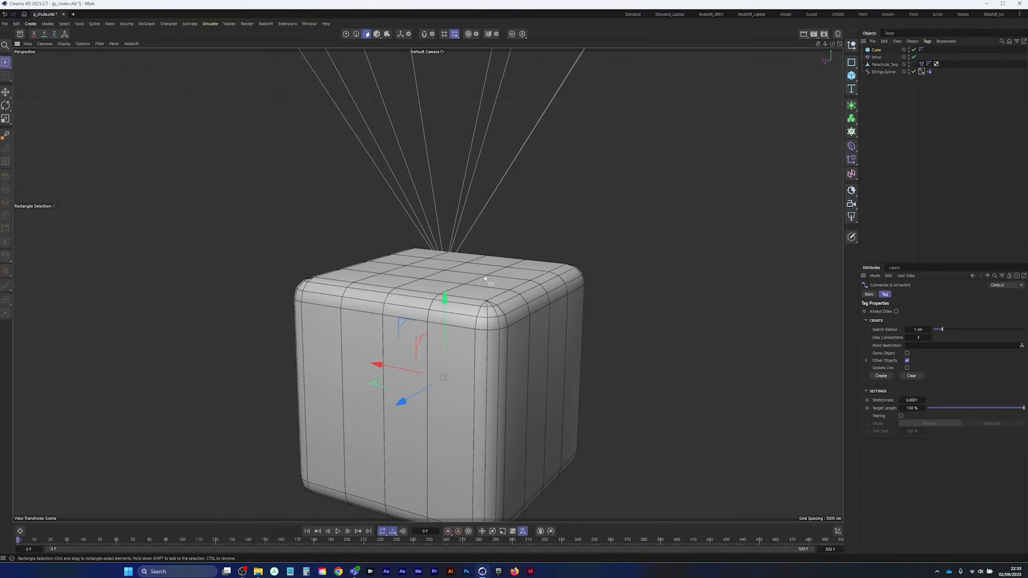
{"action": "middle_click_drag", "start_coordinate": [466, 262], "coordinate": [453, 205], "text": "alt"}
{"action": "left_click_drag", "start_coordinate": [454, 206], "coordinate": [455, 254], "text": "alt"}
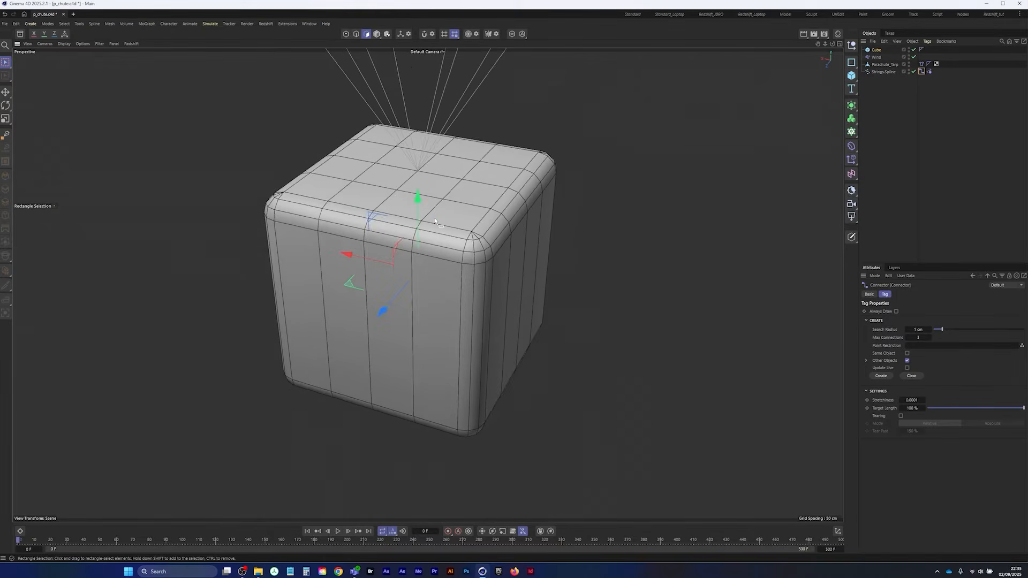
{"action": "middle_click_drag", "start_coordinate": [455, 254], "coordinate": [459, 296], "text": "alt"}
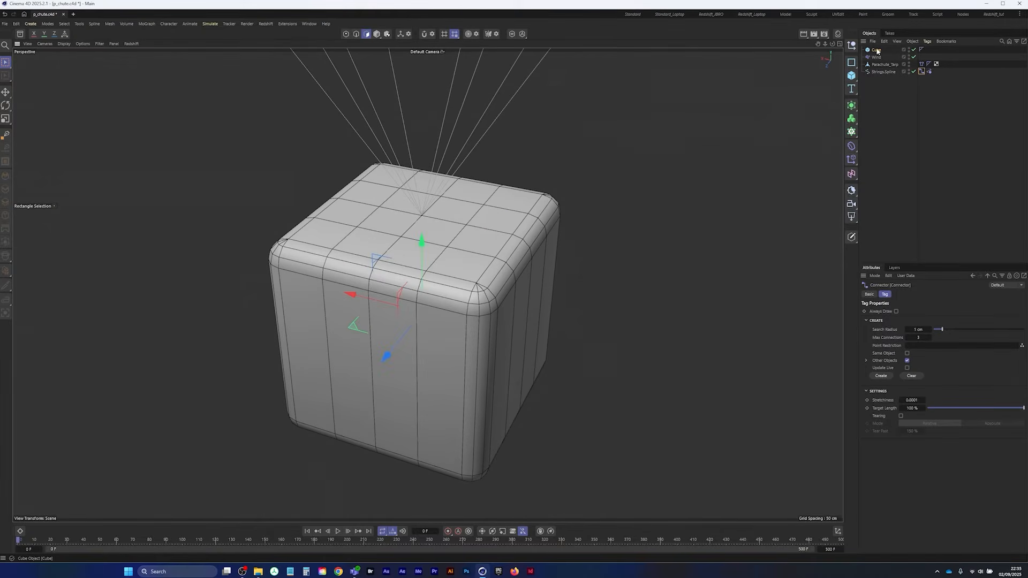
{"action": "right_click", "coordinate": [877, 51]}
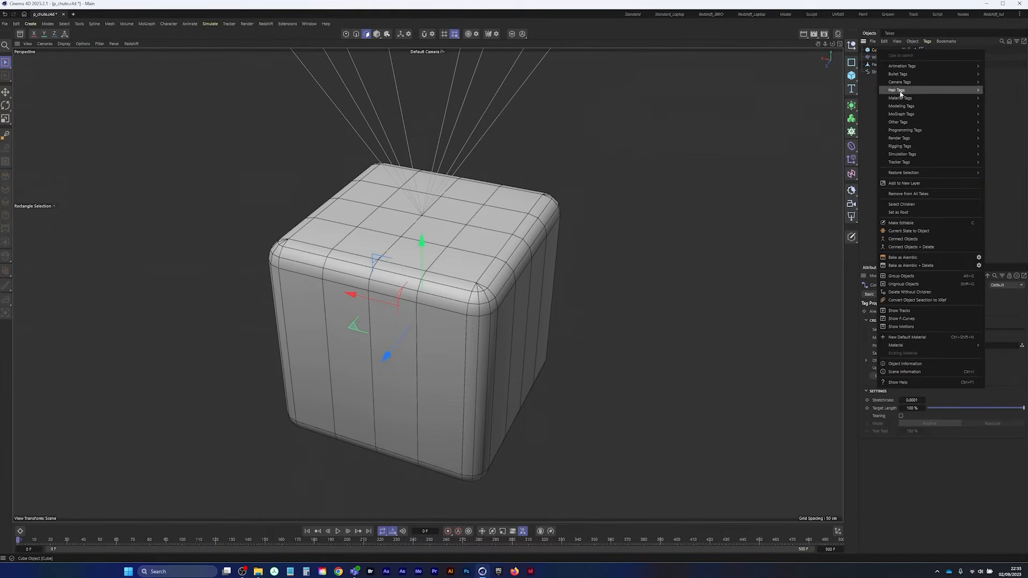
{"action": "mouse_move", "coordinate": [914, 157]}
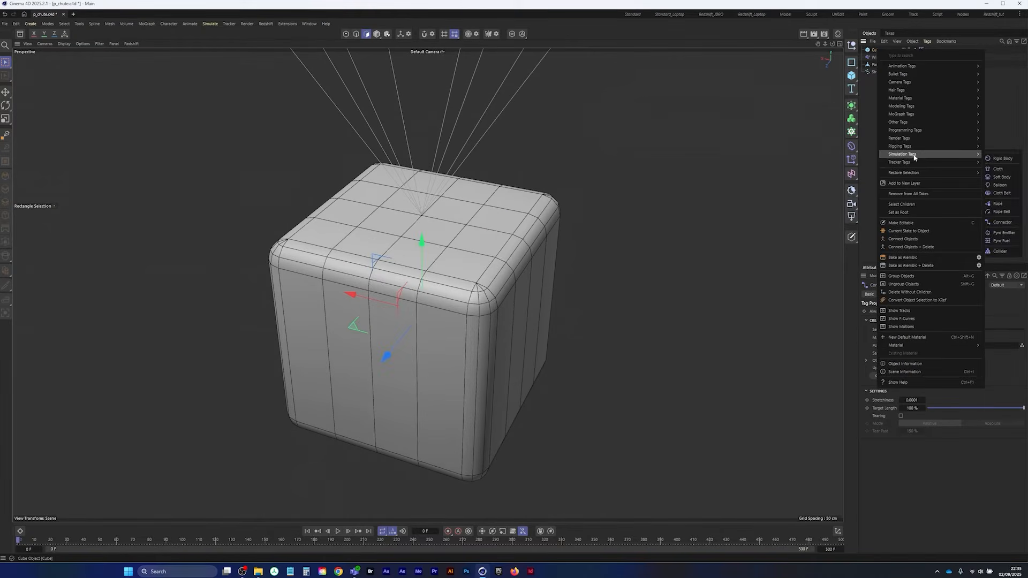
{"action": "left_click", "coordinate": [1003, 159]}
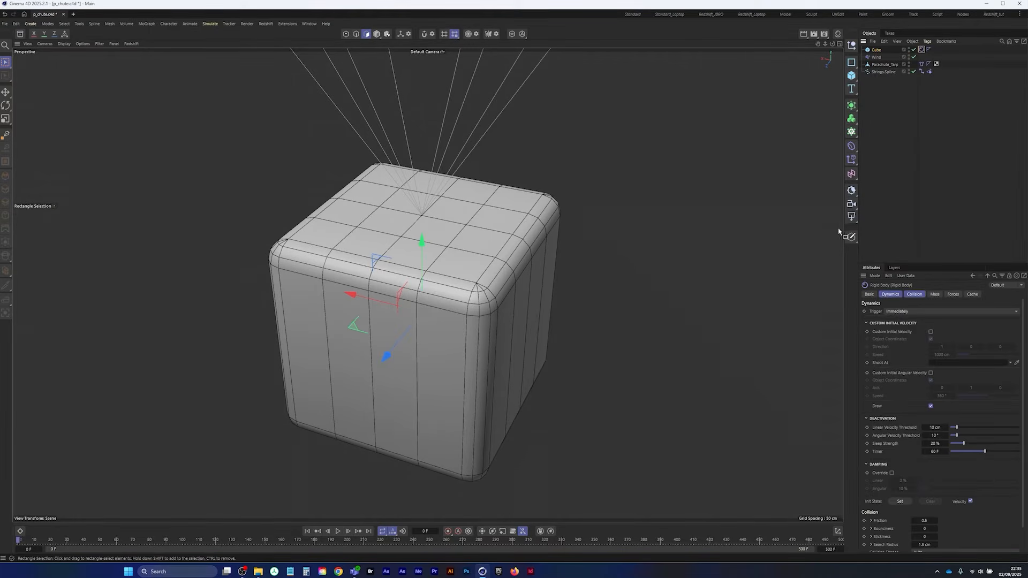
Create the connections in the strings' Connector tag so the strings' converging point attaches to the cube
{"action": "left_click", "coordinate": [921, 71]}
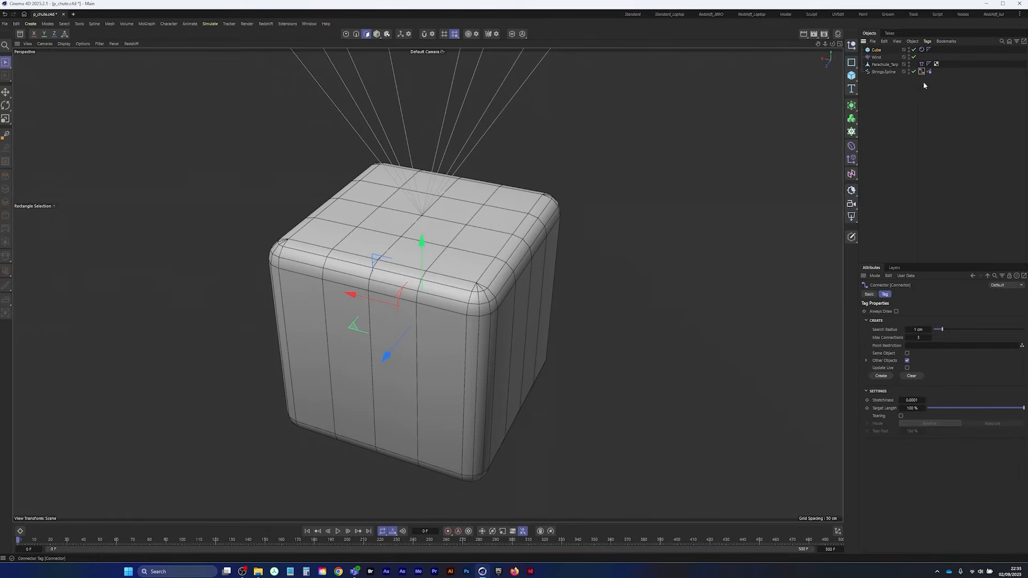
{"action": "left_click", "coordinate": [880, 376]}
{"action": "right_click_drag", "start_coordinate": [434, 215], "coordinate": [461, 291], "text": "alt"}
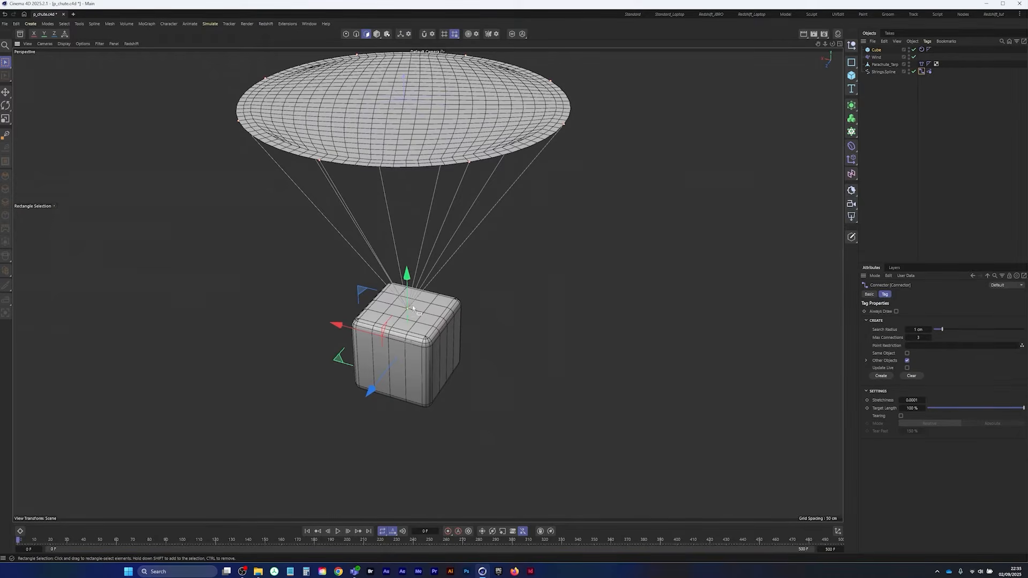
{"action": "right_click_drag", "start_coordinate": [413, 309], "coordinate": [642, 244], "text": "alt"}
{"action": "right_click_drag", "start_coordinate": [472, 300], "coordinate": [273, 396], "text": "alt"}
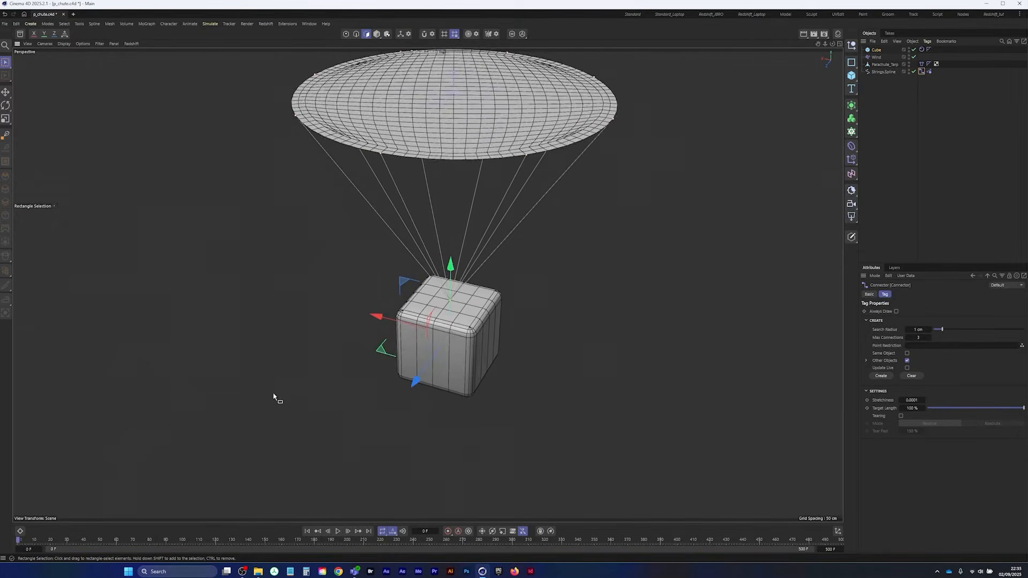
Play the simulation to check the cube attached to the strings, then stop playback
{"action": "mouse_move", "coordinate": [428, 378]}
{"action": "left_mouse_down", "text": "alt"}
{"action": "mouse_move", "coordinate": [419, 348]}
{"action": "mouse_move", "coordinate": [418, 362]}
{"action": "left_mouse_up", "text": "alt"}
{"action": "middle_click_drag", "start_coordinate": [436, 354], "coordinate": [427, 362], "text": "alt"}
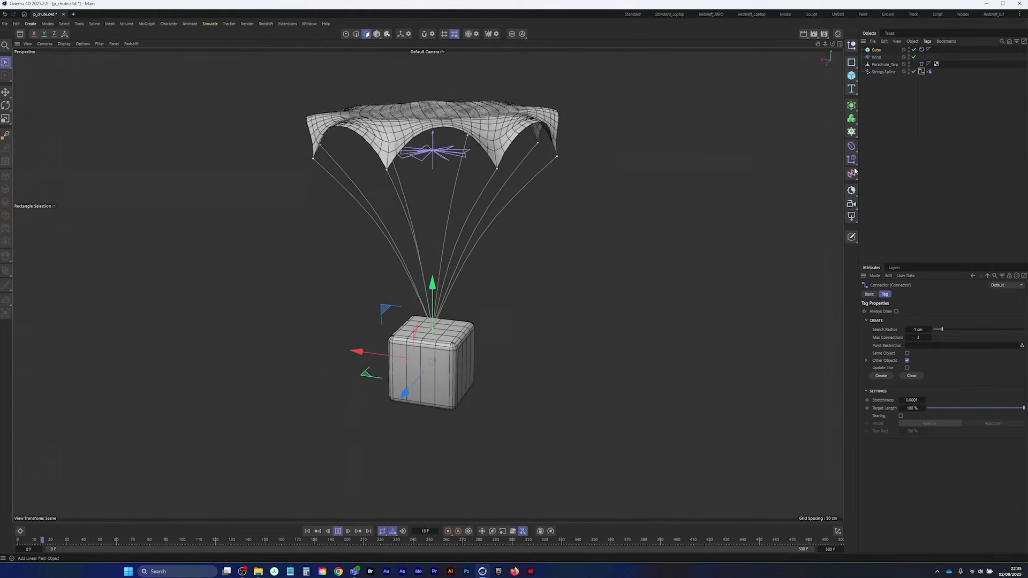
{"action": "left_click", "coordinate": [916, 170]}
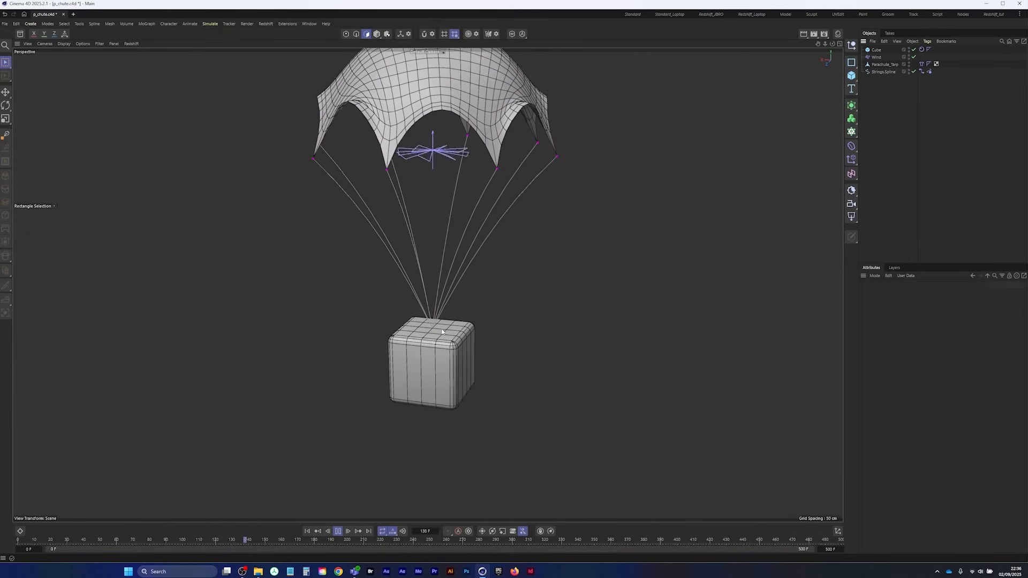
{"action": "left_click", "coordinate": [330, 531]}
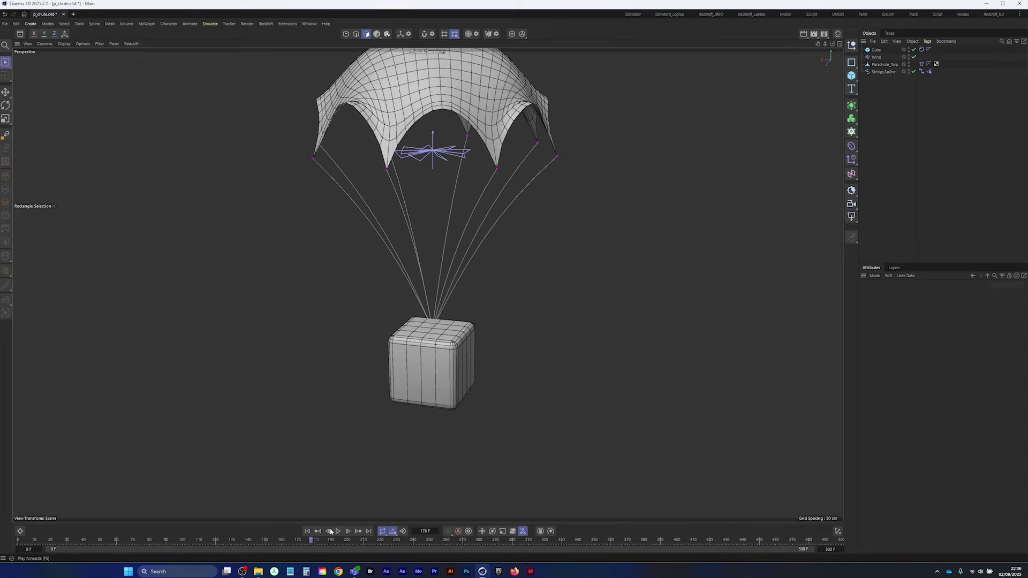
Release the fixed anchor at the strings' converging point in the Rope tag, test-play the simulation and return to the first frame
{"action": "left_click", "coordinate": [883, 73]}
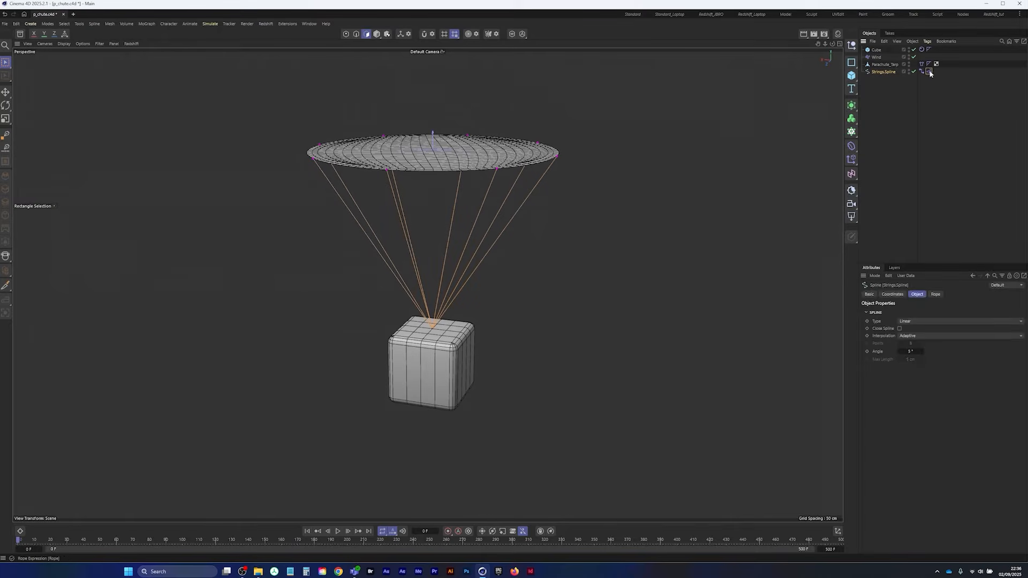
{"action": "left_click", "coordinate": [928, 71]}
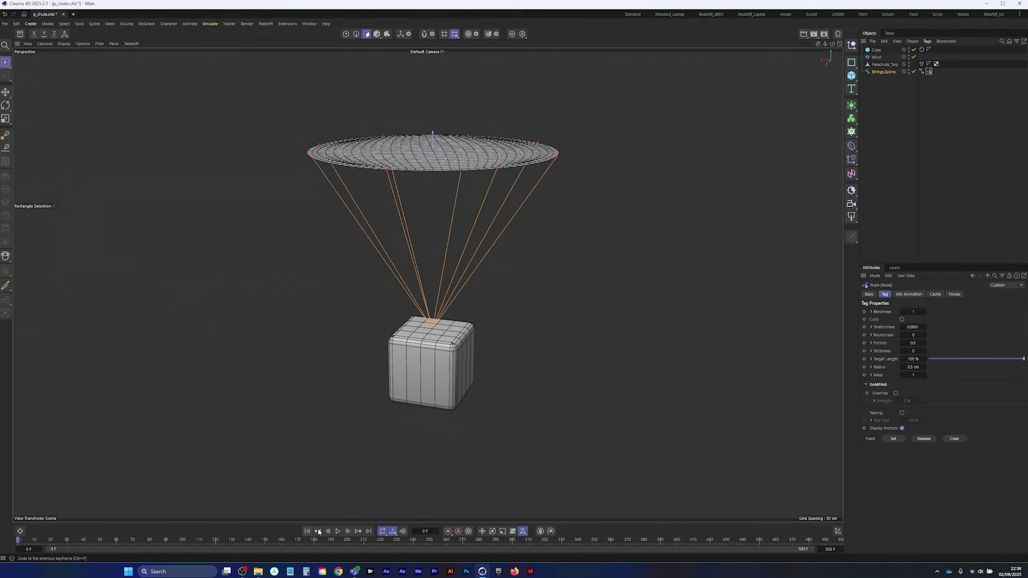
{"action": "left_click", "coordinate": [339, 530]}
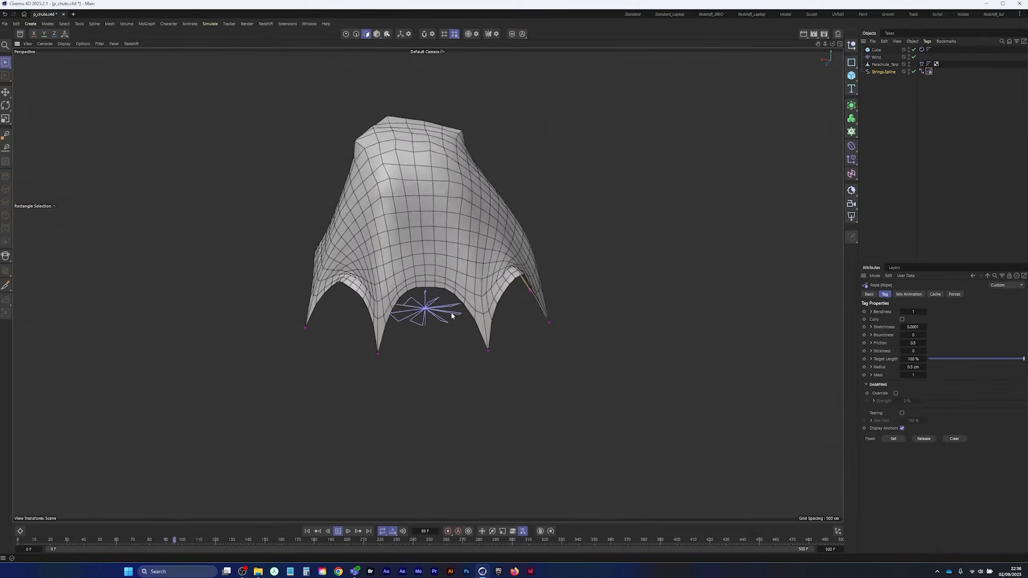
{"action": "left_click", "coordinate": [307, 531]}
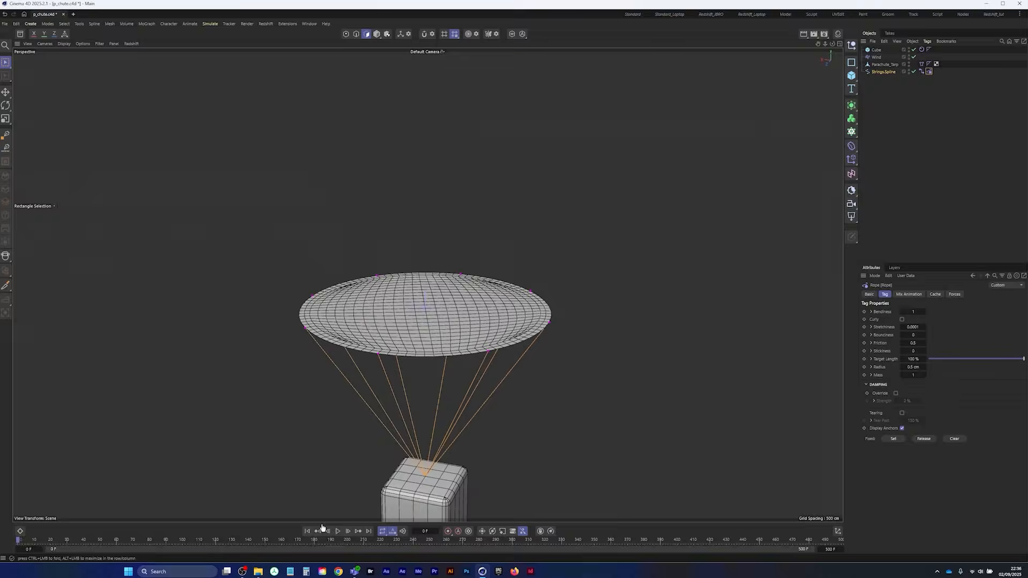
Save the project under its existing file name
{"action": "left_click", "coordinate": [4, 24]}
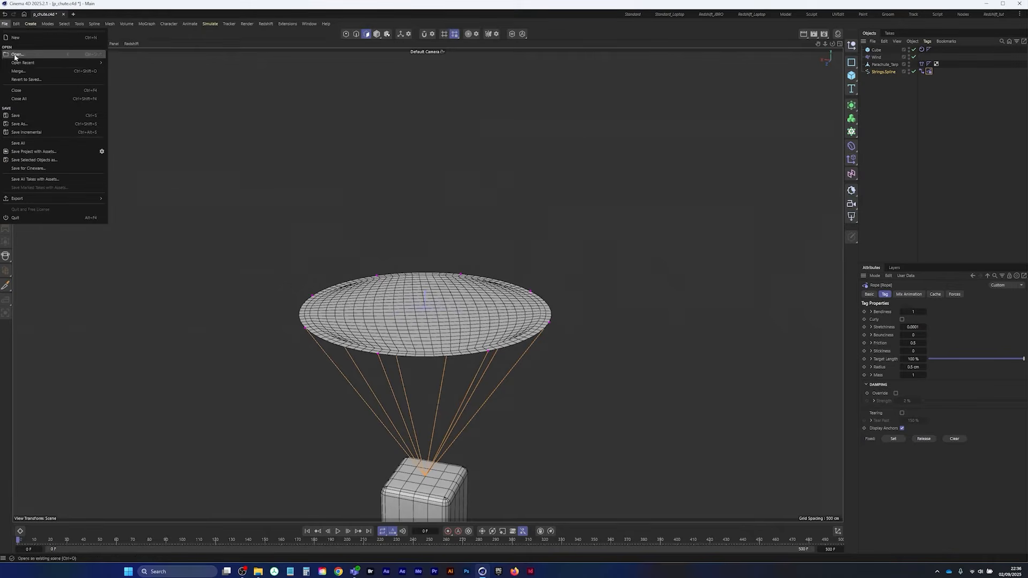
{"action": "left_click", "coordinate": [27, 115]}
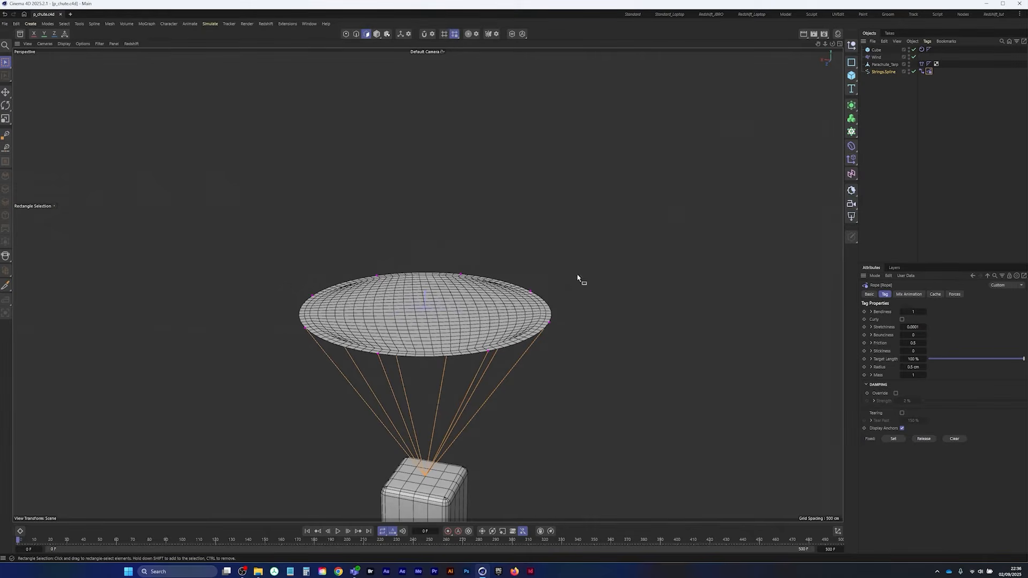
Set the Forces mode of the cube's Rigid Body tag to Include with an empty object list, and test-play the simulation from the start
{"action": "middle_click_drag", "start_coordinate": [445, 361], "coordinate": [420, 259], "text": "alt"}
{"action": "scroll", "coordinate": [420, 259], "scroll_direction": "down", "scroll_amount": 1}
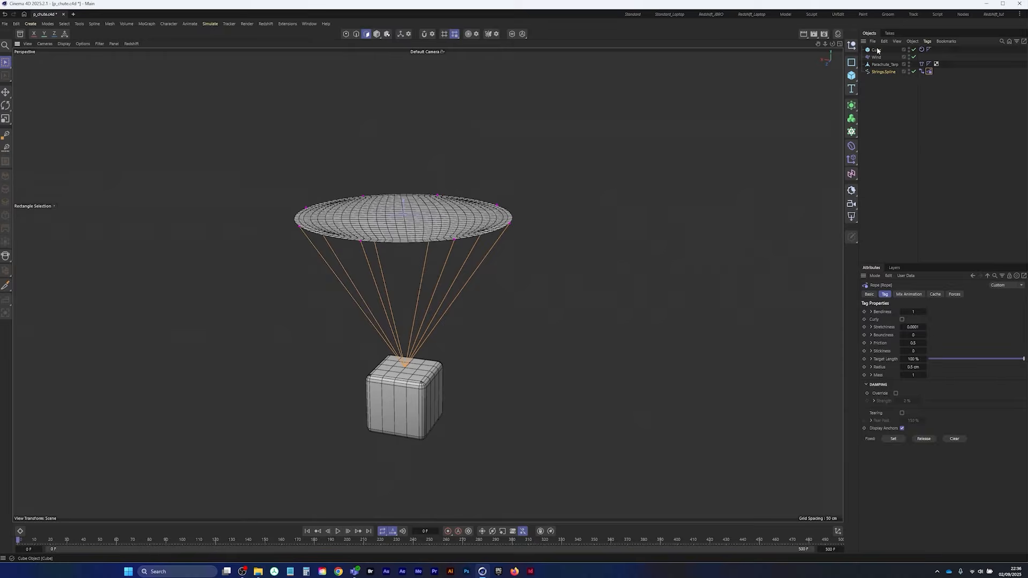
{"action": "left_click", "coordinate": [876, 50]}
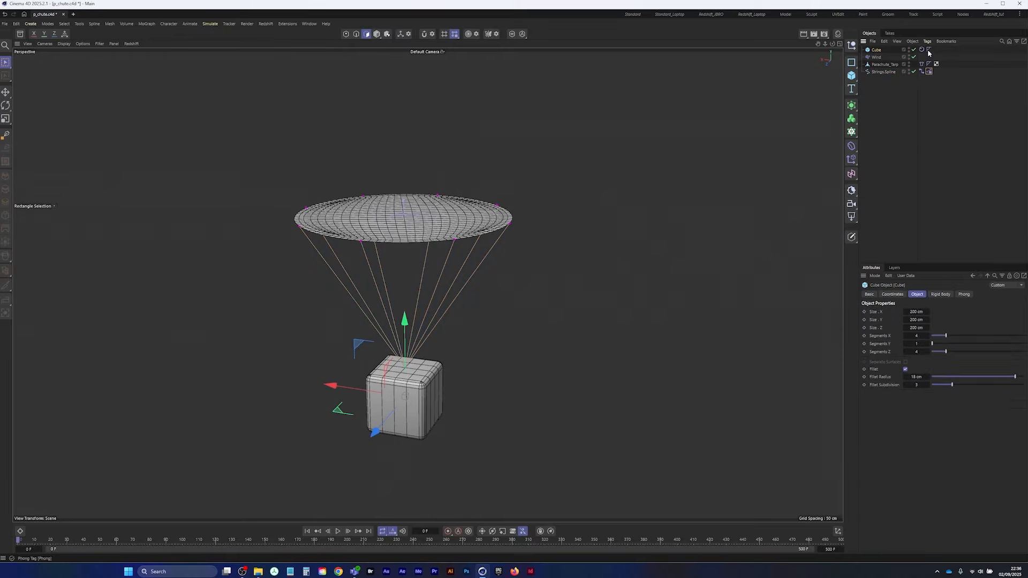
{"action": "left_click", "coordinate": [921, 49]}
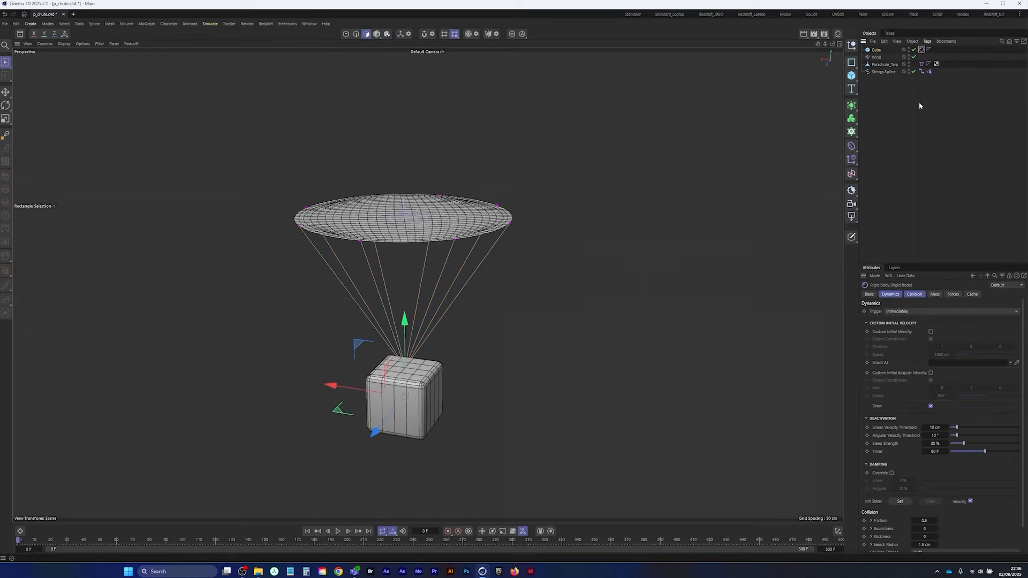
{"action": "left_click", "coordinate": [953, 294]}
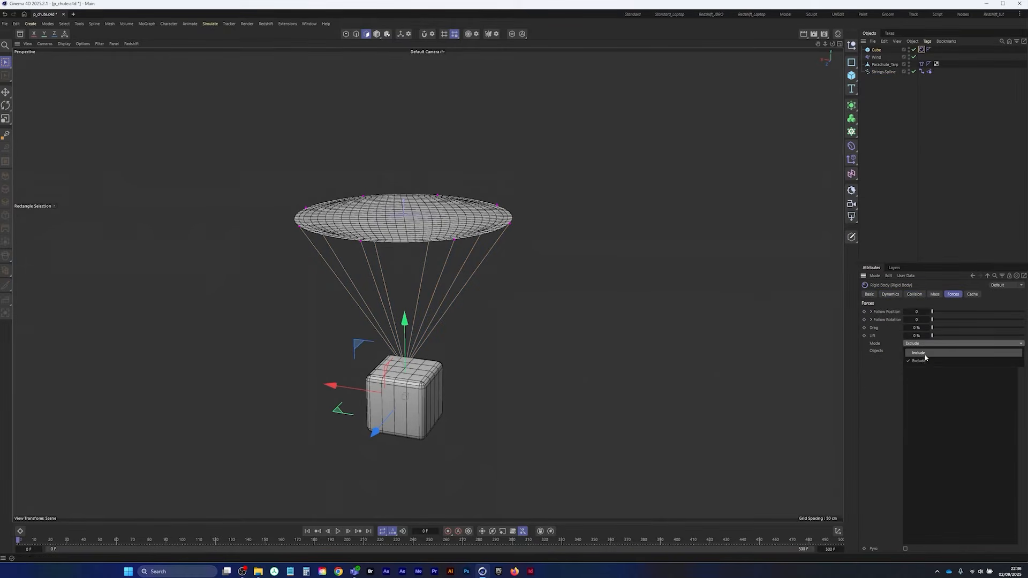
{"action": "middle_click_drag", "start_coordinate": [402, 384], "coordinate": [391, 333], "text": "alt"}
{"action": "scroll", "coordinate": [391, 334], "scroll_direction": "down", "scroll_amount": 2}
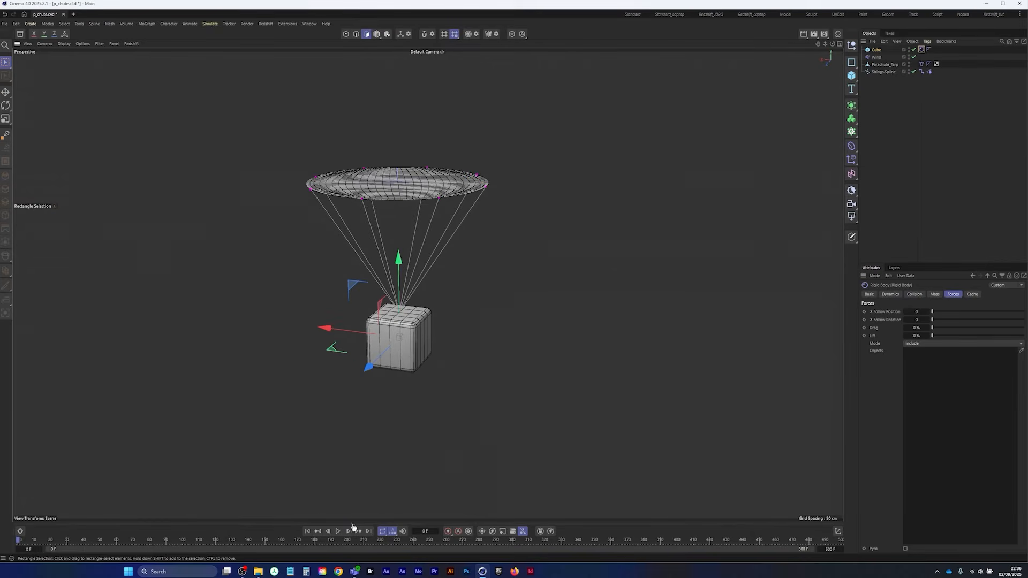
{"action": "left_click", "coordinate": [338, 532]}
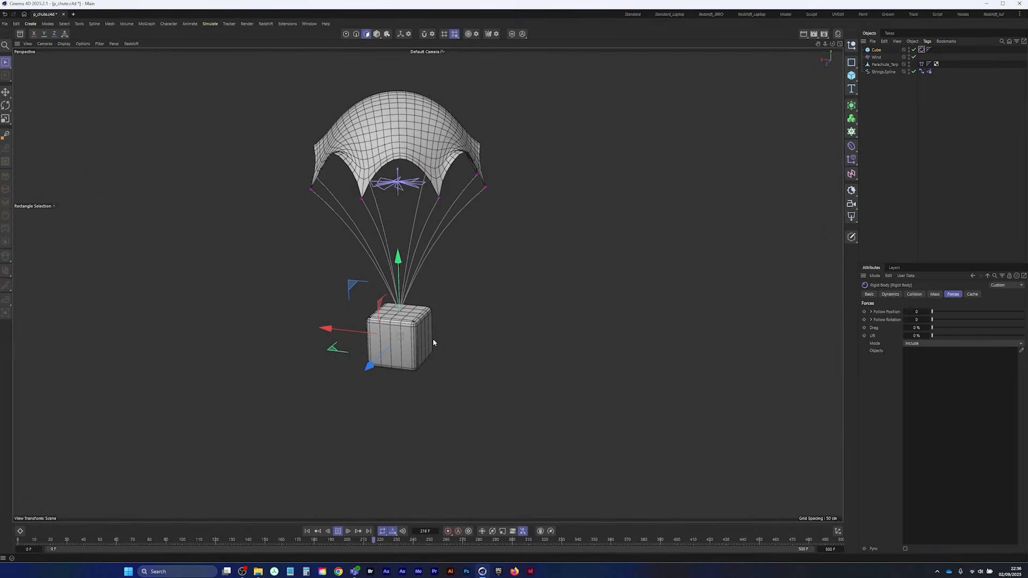
{"action": "left_click", "coordinate": [306, 530]}
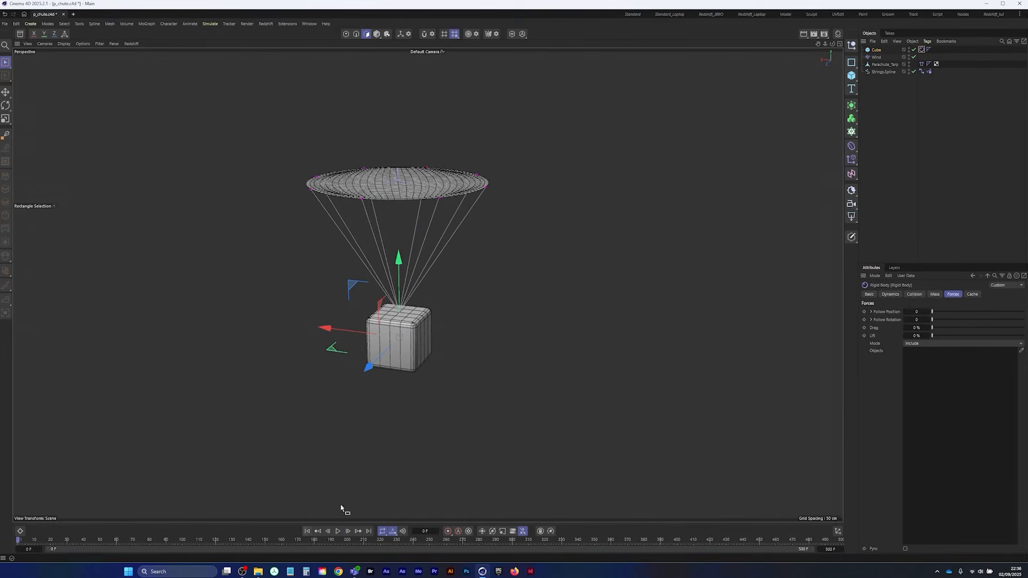
Set the Forces mode of the strings' Rope tag to Include with an empty object list, and test-play the simulation
{"action": "left_click", "coordinate": [882, 72]}
{"action": "left_click", "coordinate": [930, 72]}
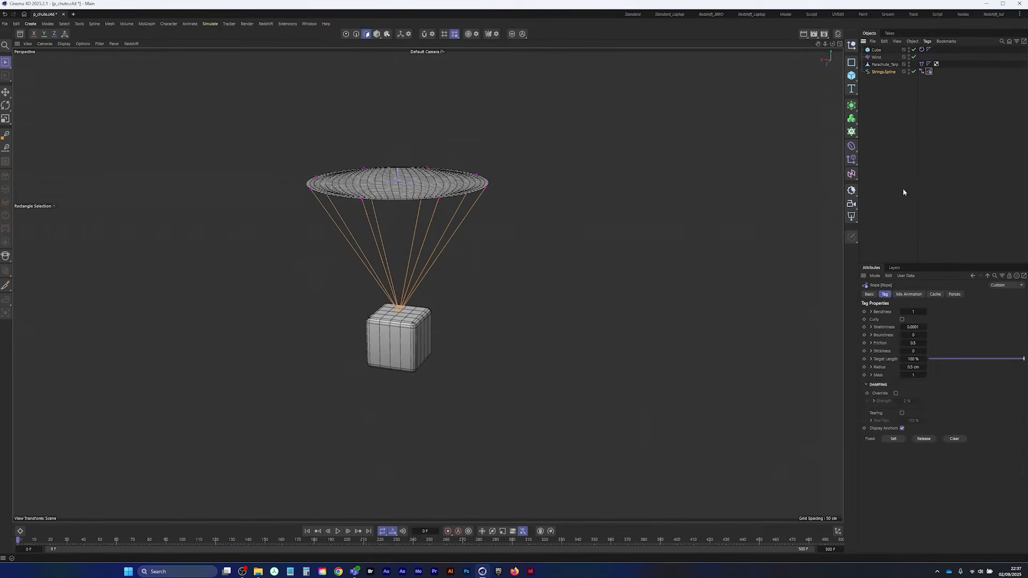
{"action": "left_click", "coordinate": [954, 294]}
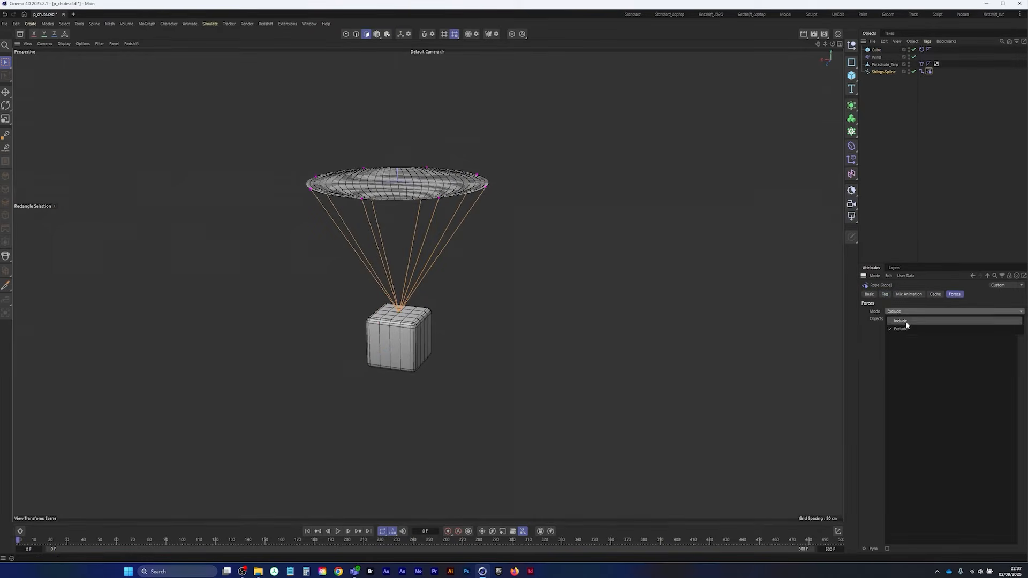
{"action": "left_click", "coordinate": [337, 531]}
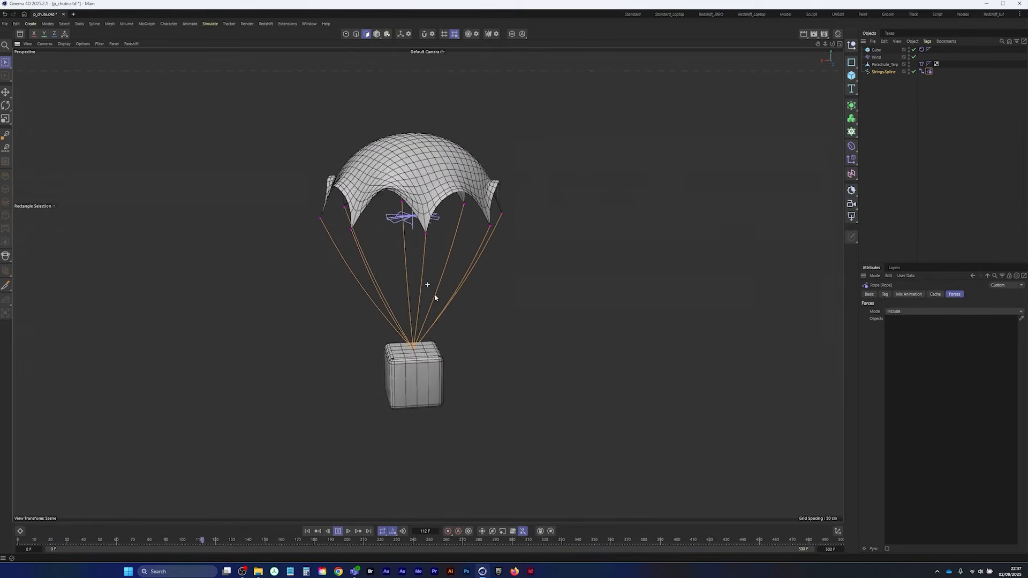
{"action": "left_click", "coordinate": [528, 264]}
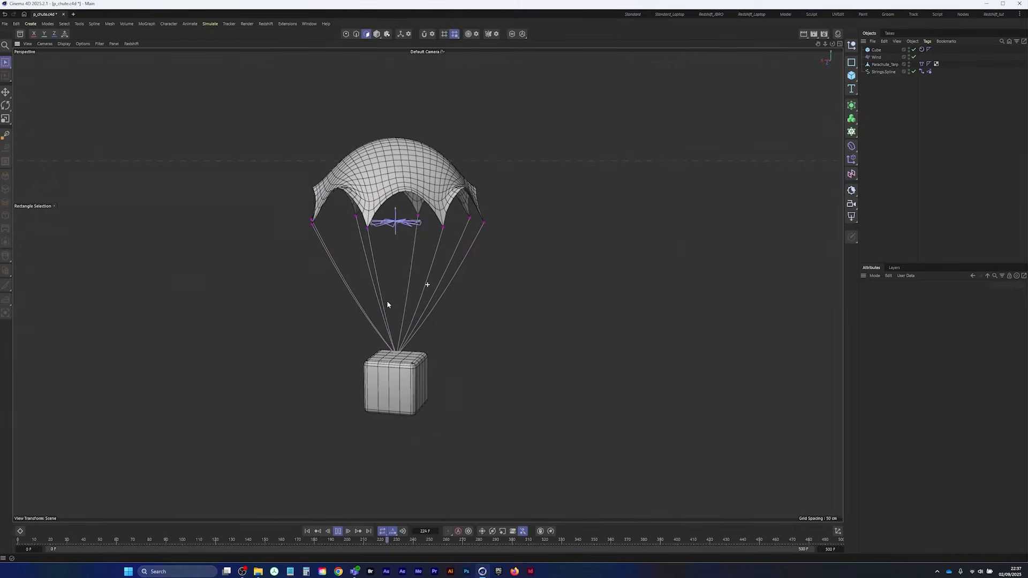
Try grouping Parachute_Tarp and the Strings Spline under a null and moving that null sideways while the simulation plays
{"action": "left_click", "coordinate": [884, 64]}
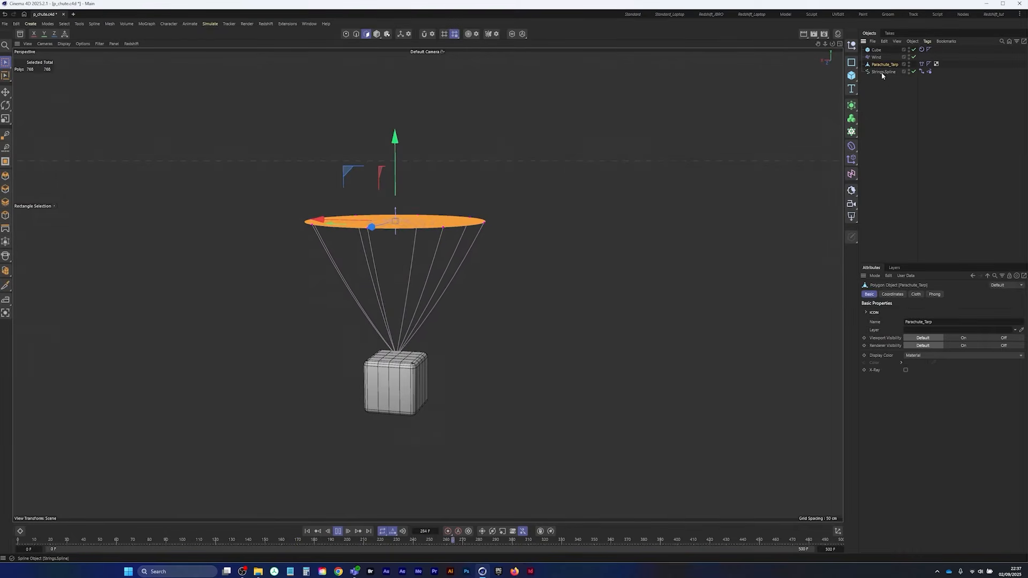
{"action": "left_click", "coordinate": [308, 532]}
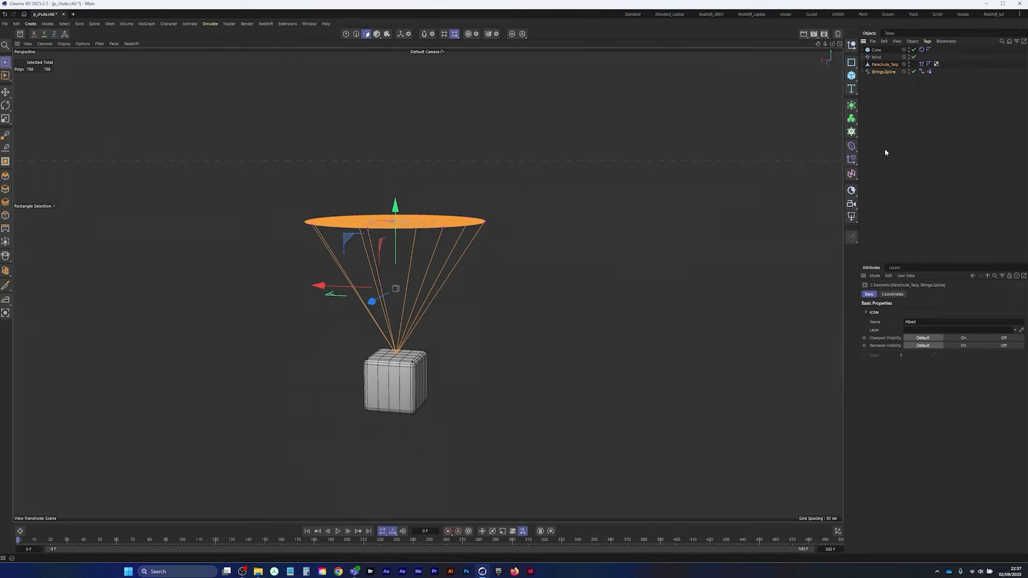
{"action": "key", "text": "alt+g"}
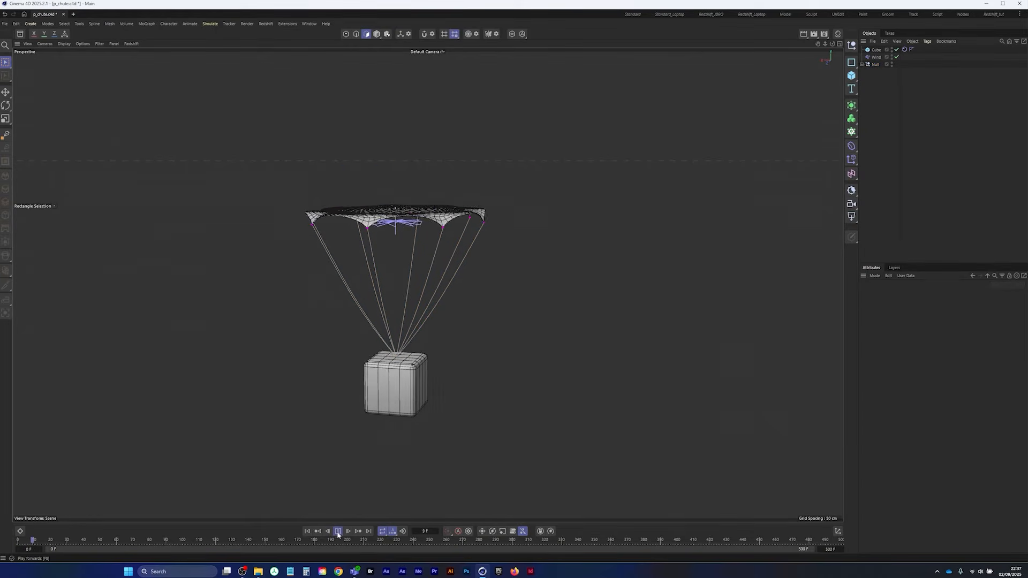
{"action": "left_click", "coordinate": [875, 65]}
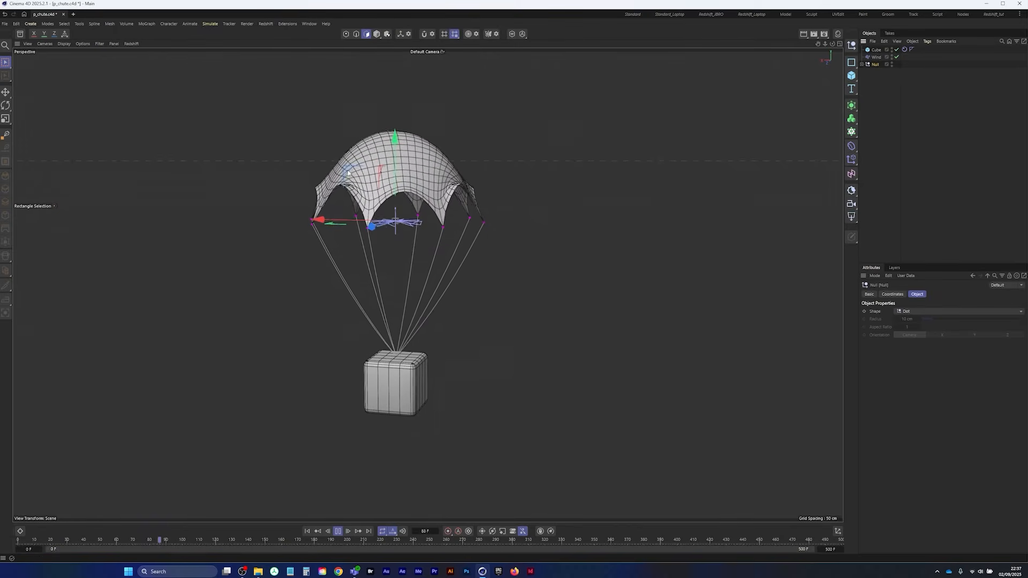
{"action": "left_click_drag", "start_coordinate": [361, 196], "coordinate": [434, 188], "text": "alt"}
{"action": "left_click_drag", "start_coordinate": [337, 176], "coordinate": [474, 186]}
{"action": "left_click", "coordinate": [337, 534]}
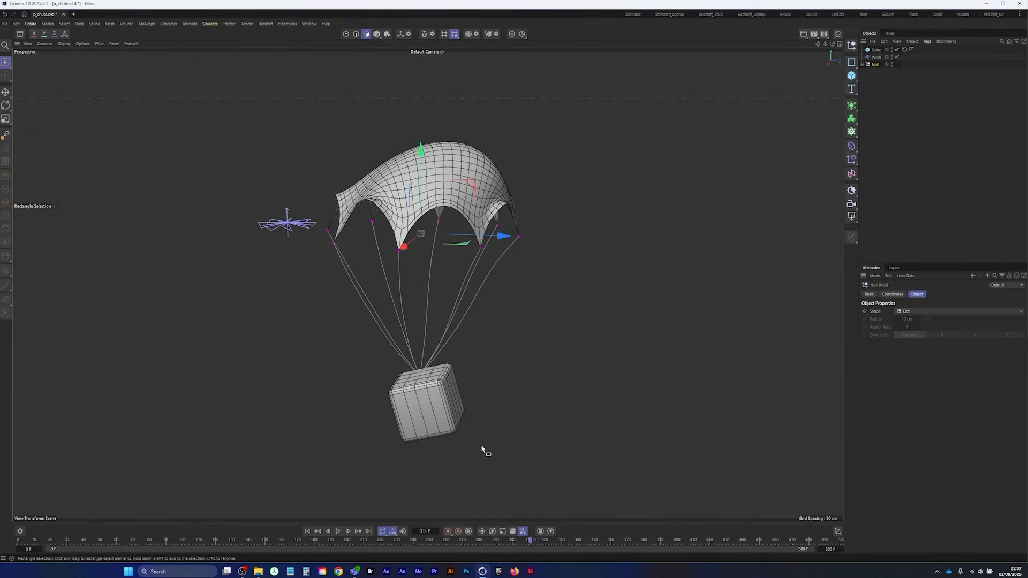
Replay the moved group from the first frame, undo the move and grouping, and restart the simulation
{"action": "left_click", "coordinate": [308, 531]}
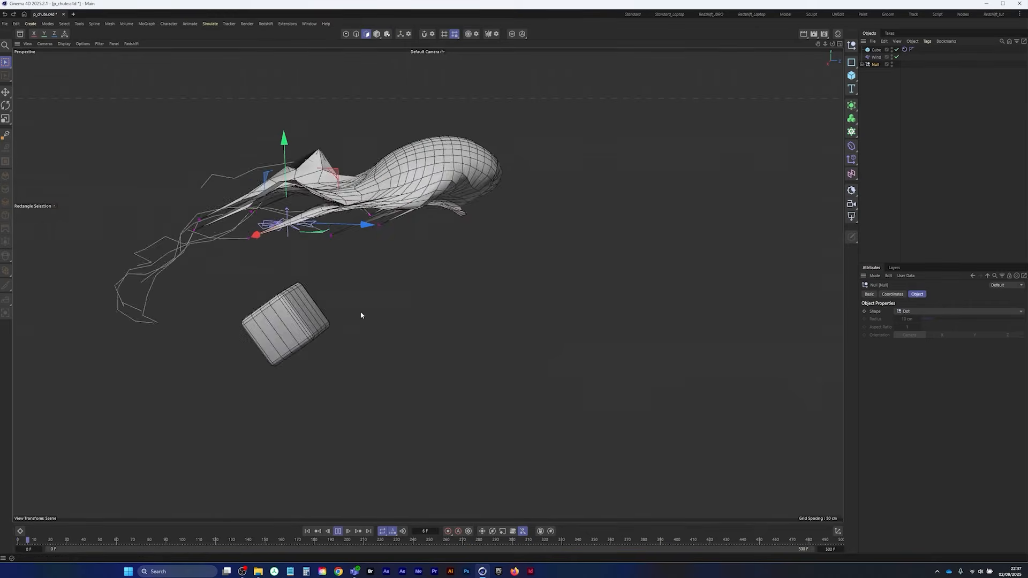
{"action": "left_click", "coordinate": [337, 532]}
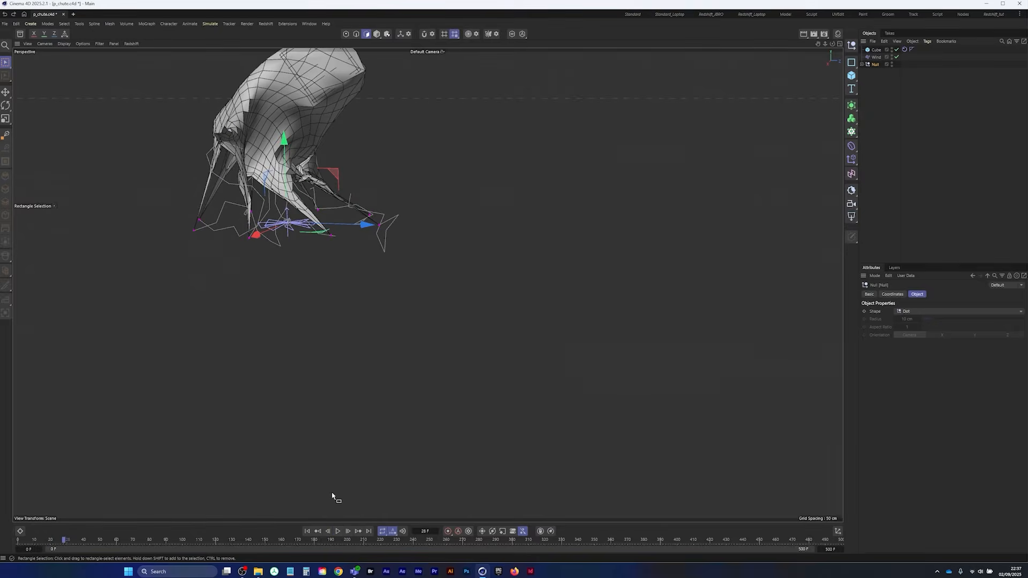
{"action": "left_click", "coordinate": [337, 531]}
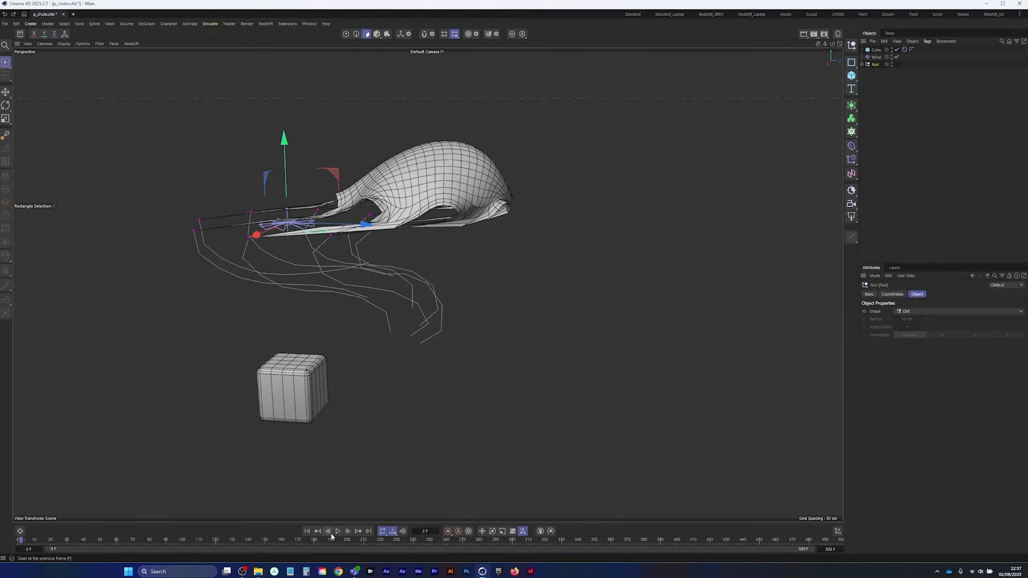
{"action": "key", "text": "ctrl+z"}
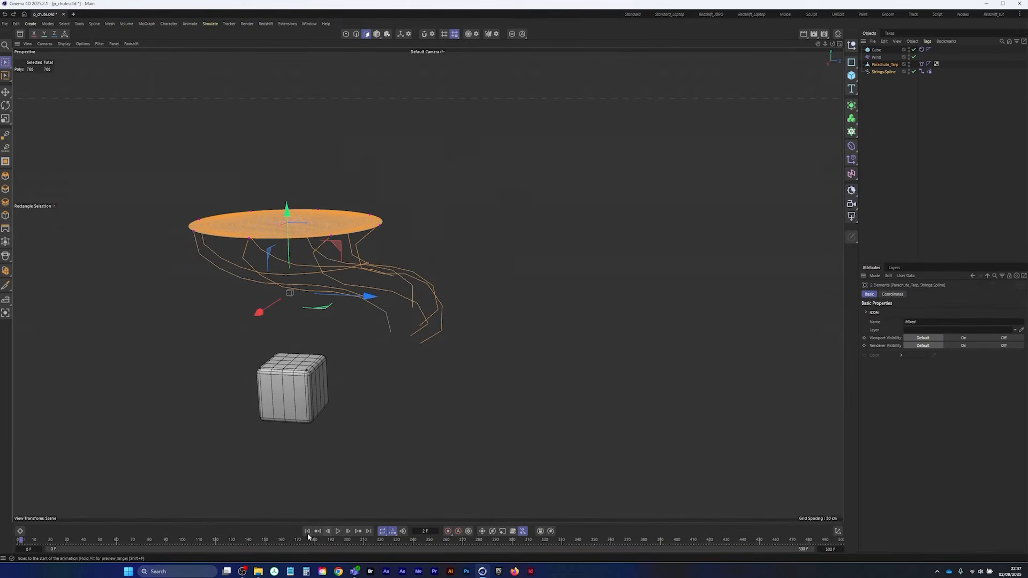
{"action": "left_click", "coordinate": [308, 533]}
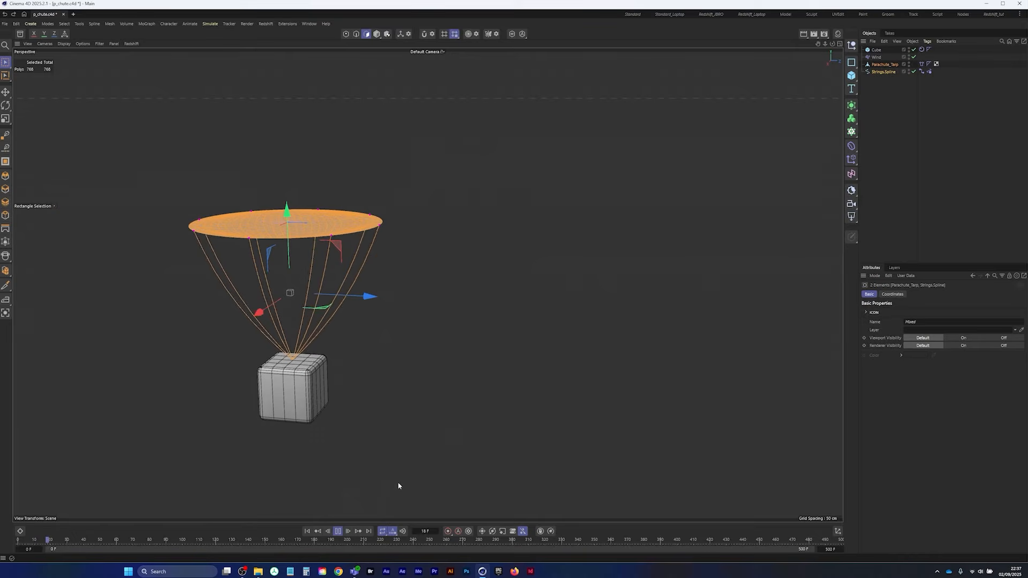
Replay the simulation from the first frame and examine the motion of the canopy, strings and cube from several angles
{"action": "left_click", "coordinate": [911, 161]}
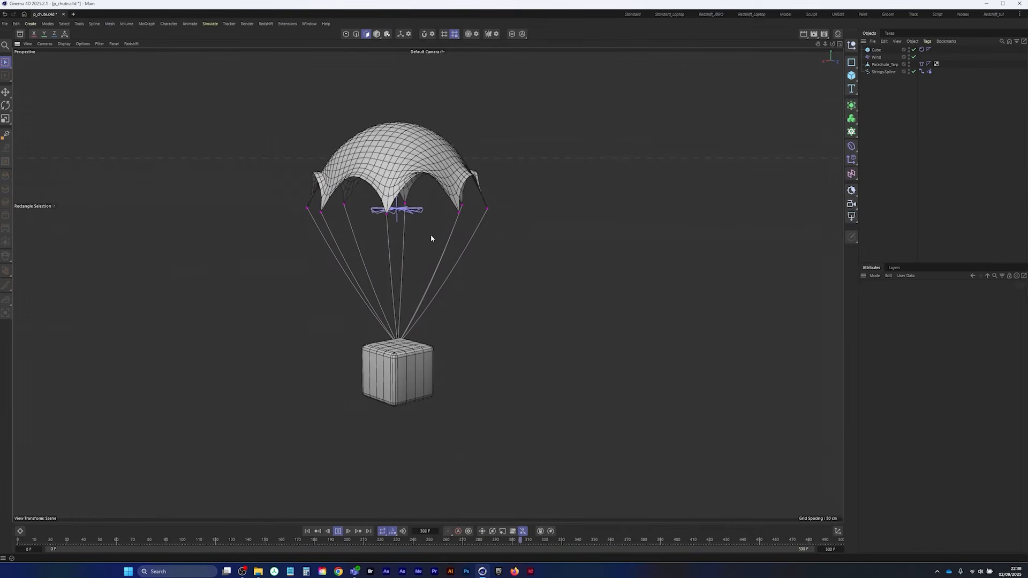
{"action": "left_click", "coordinate": [308, 531]}
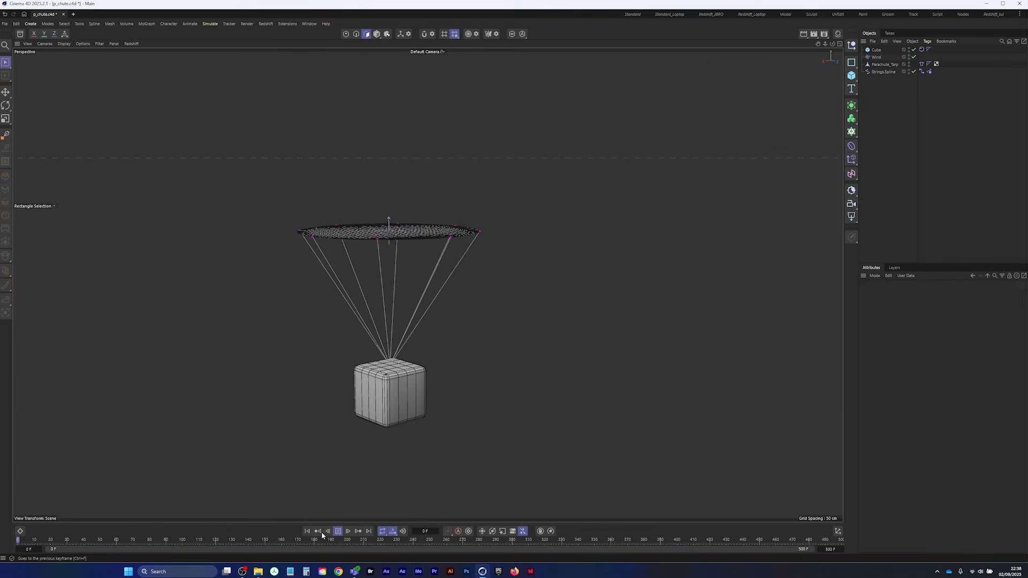
{"action": "left_click", "coordinate": [337, 532]}
{"action": "left_click", "coordinate": [337, 531]}
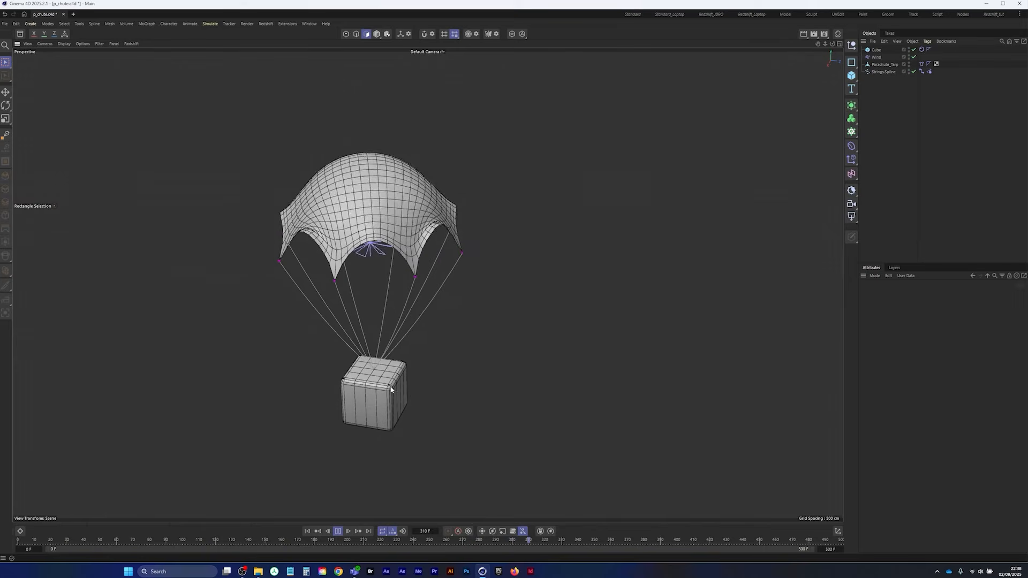
{"action": "left_click", "coordinate": [308, 531]}
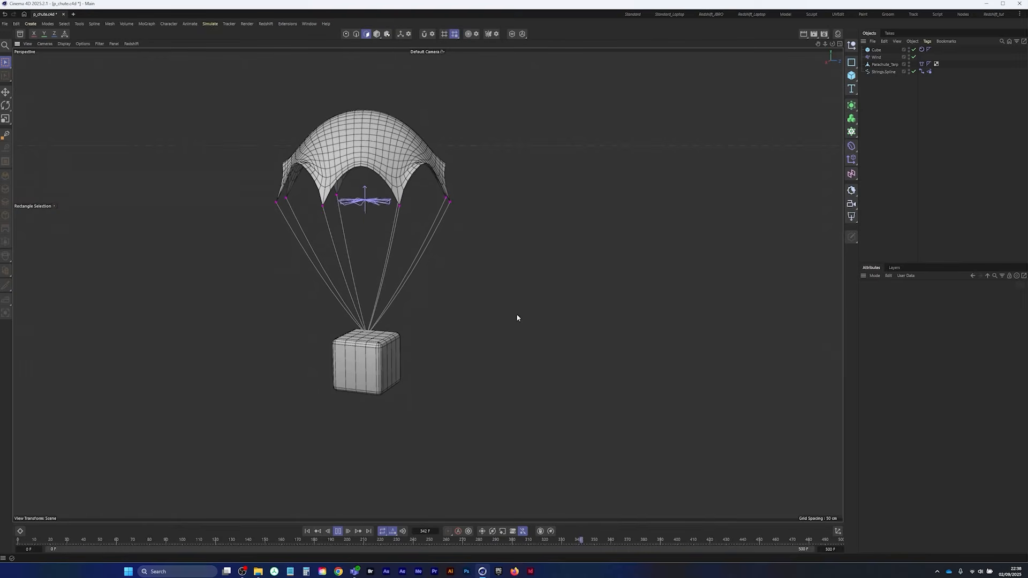
{"action": "left_click", "coordinate": [881, 65]}
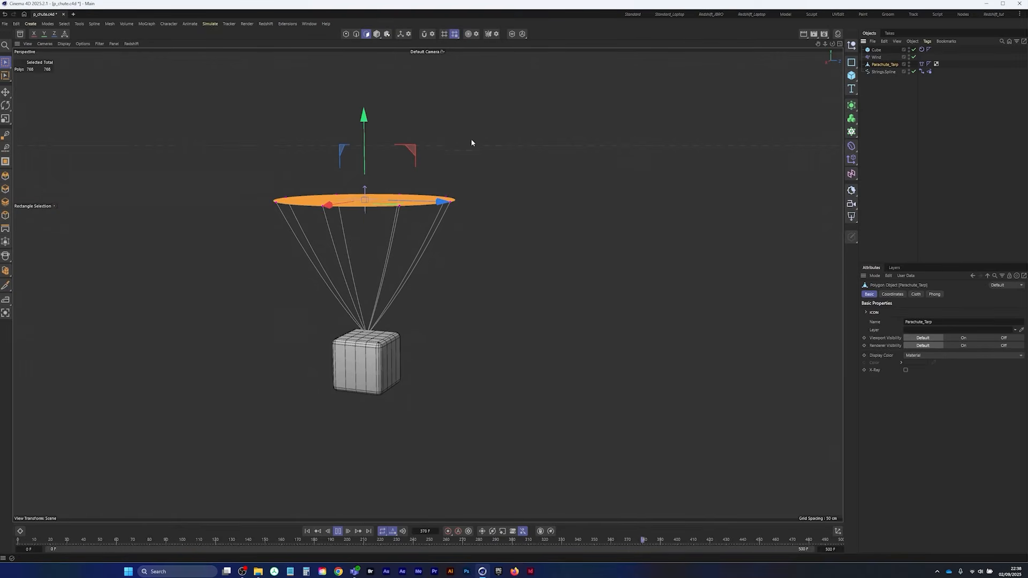
{"action": "left_click", "coordinate": [307, 531]}
{"action": "left_click", "coordinate": [901, 98]}
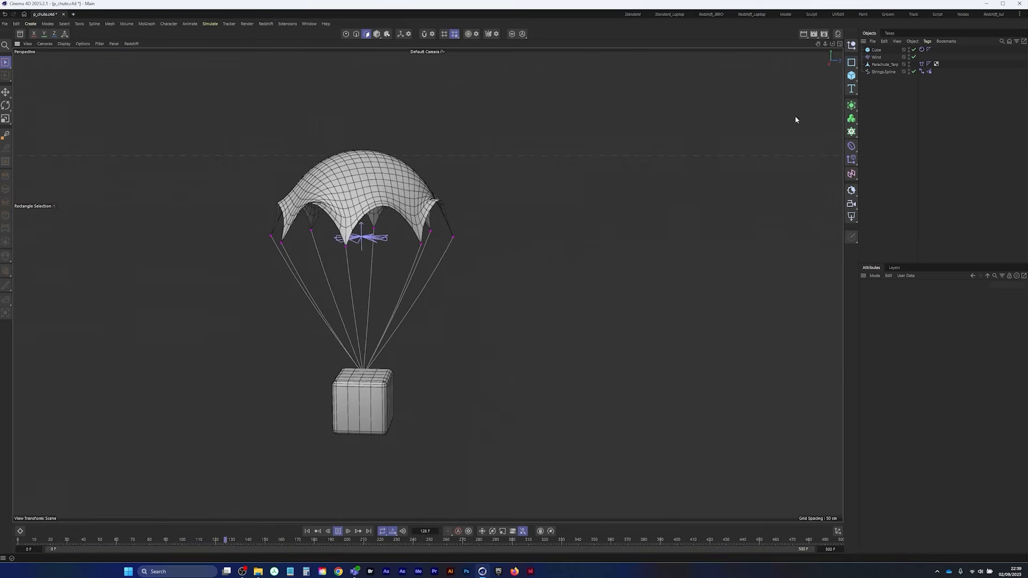
Subdivide the Parachute_Tarp mesh once and replay the simulation to inspect the denser canopy
{"action": "left_click", "coordinate": [884, 65]}
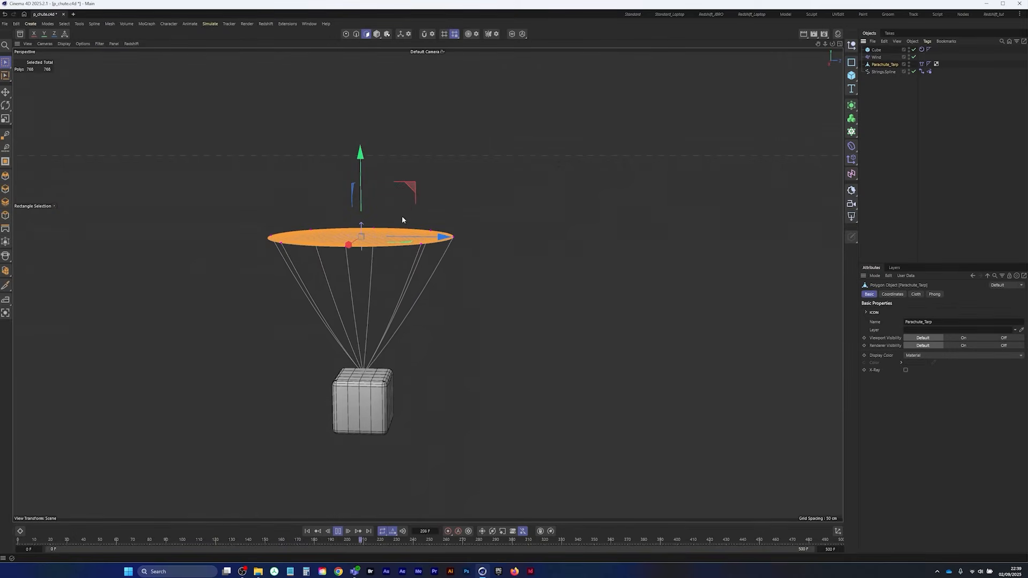
{"action": "left_click_drag", "start_coordinate": [402, 216], "coordinate": [404, 242], "text": "alt"}
{"action": "key", "text": "u"}
{"action": "key", "text": "s"}
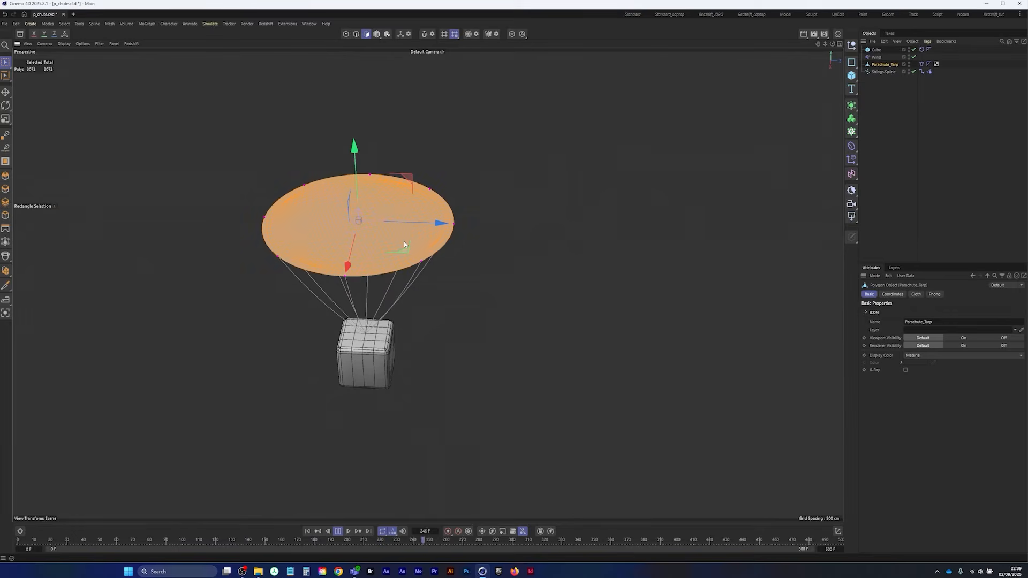
{"action": "left_click", "coordinate": [512, 399]}
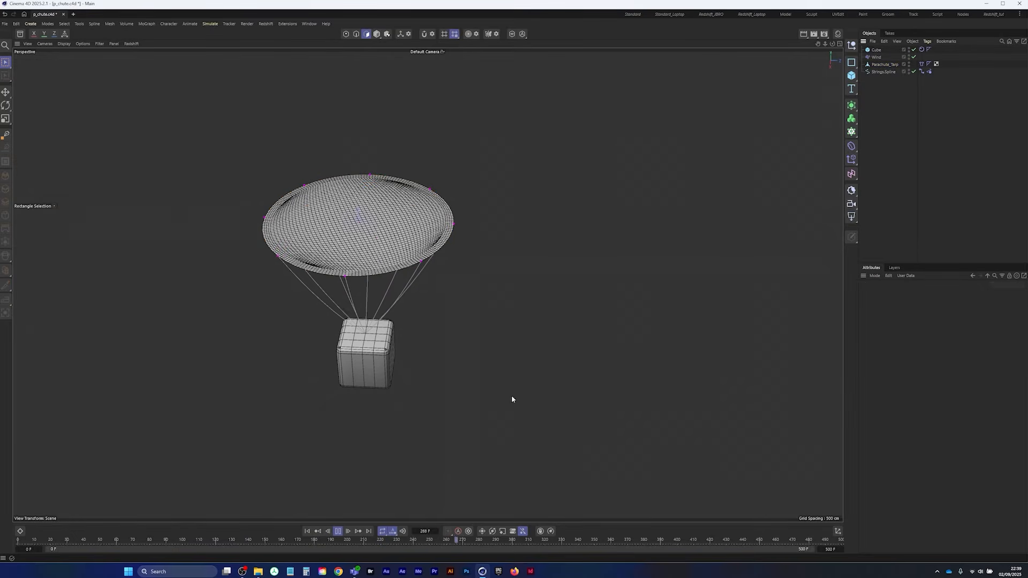
{"action": "left_click", "coordinate": [337, 531]}
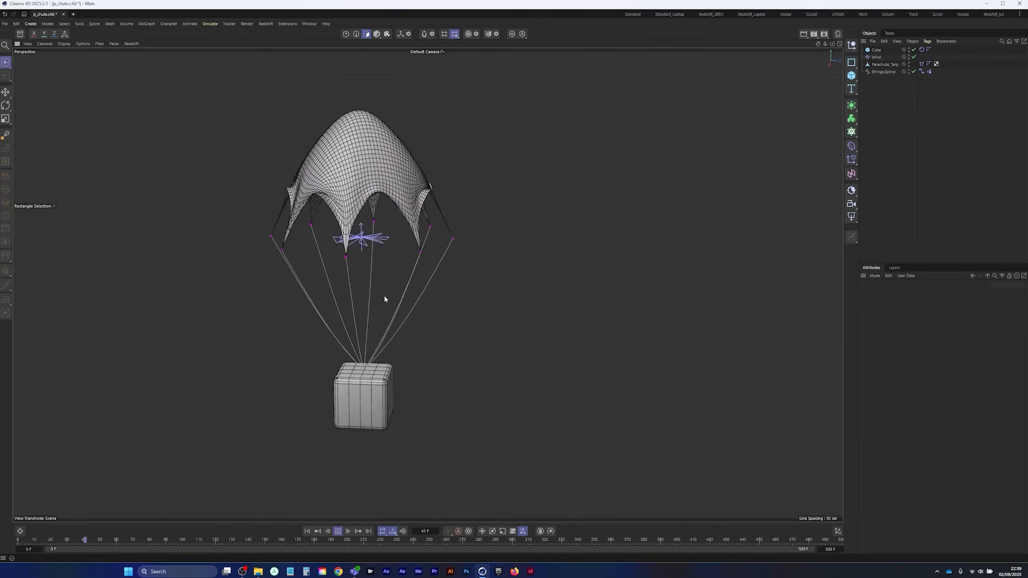
{"action": "scroll", "coordinate": [392, 241], "scroll_direction": "up", "scroll_amount": 3}
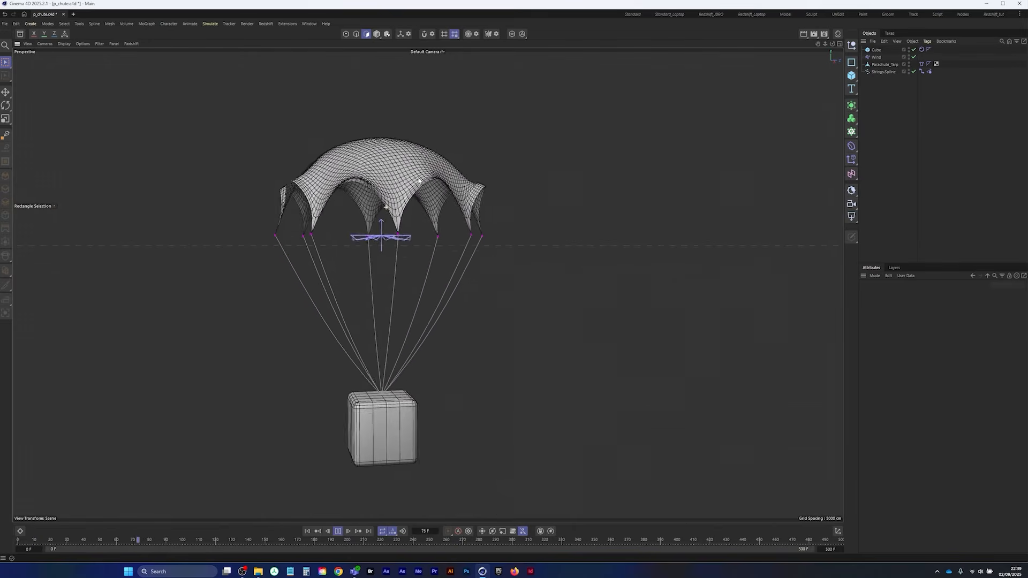
{"action": "mouse_move", "coordinate": [392, 230]}
{"action": "left_mouse_down", "text": "alt"}
{"action": "mouse_move", "coordinate": [416, 236]}
{"action": "mouse_move", "coordinate": [393, 238]}
{"action": "left_mouse_up", "text": "alt"}
{"action": "left_click_drag", "start_coordinate": [476, 254], "coordinate": [395, 268], "text": "alt"}
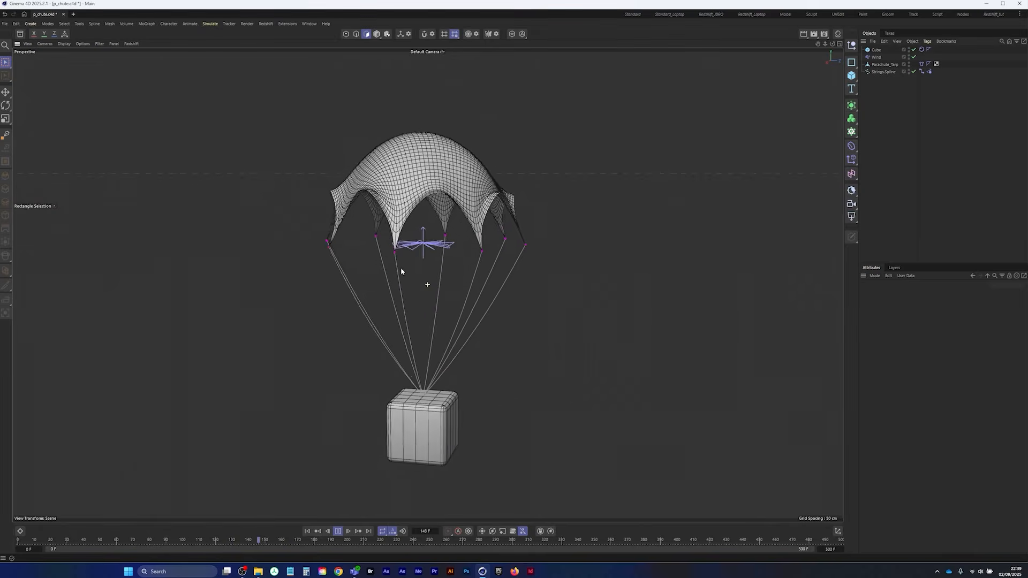
Set the Stretchiness of the canopy's Cloth tag to 200 and replay the simulation from the start
{"action": "left_click", "coordinate": [922, 64]}
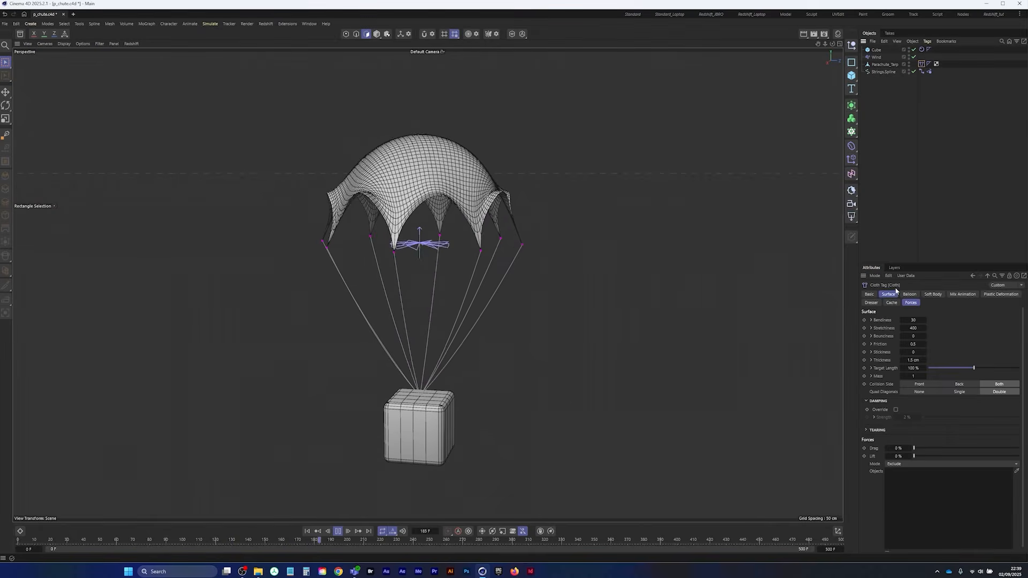
{"action": "left_click", "coordinate": [922, 328]}
{"action": "type", "text": "200"}
{"action": "key", "text": "Return"}
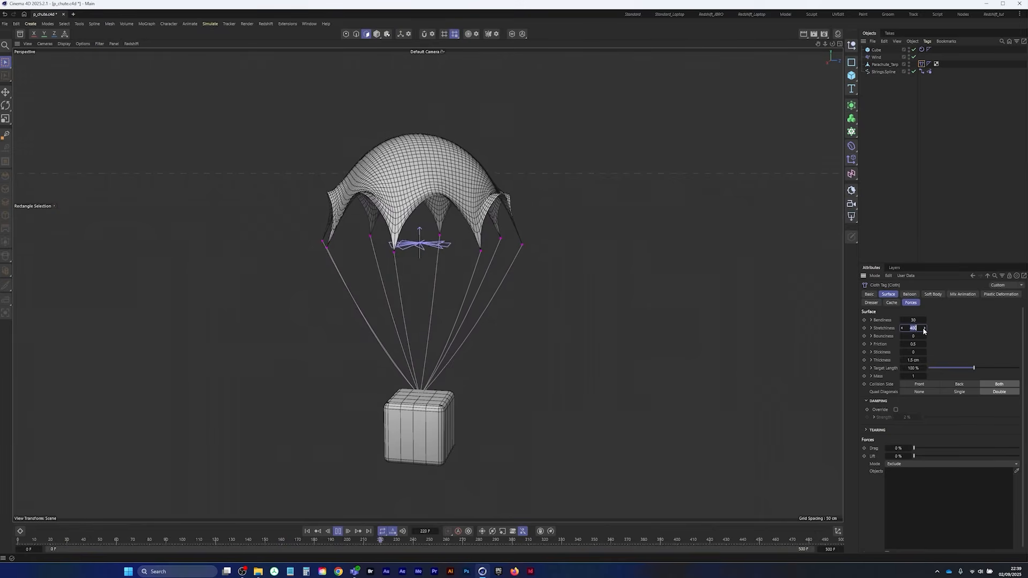
{"action": "left_click", "coordinate": [309, 532]}
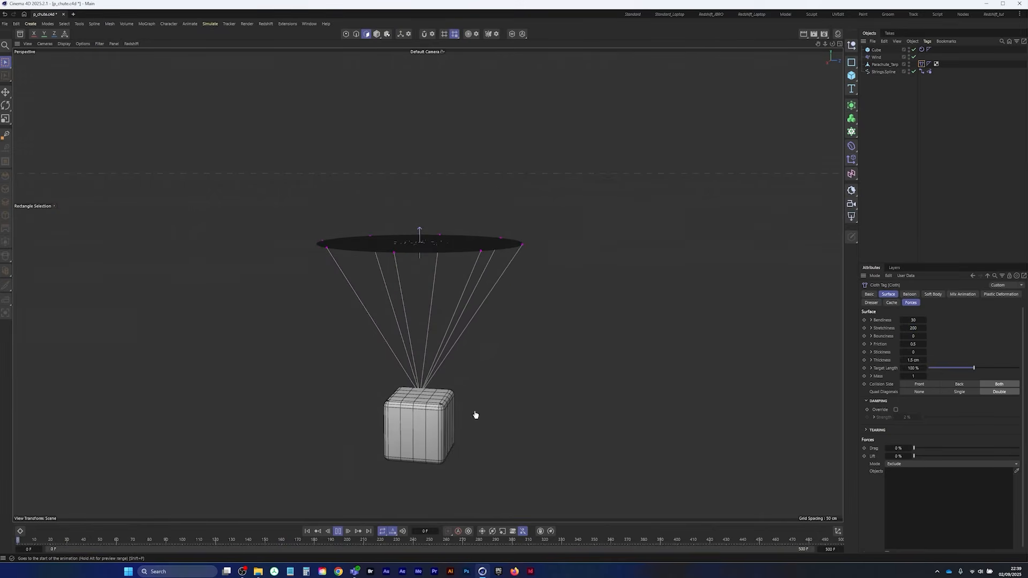
{"action": "left_click", "coordinate": [602, 250]}
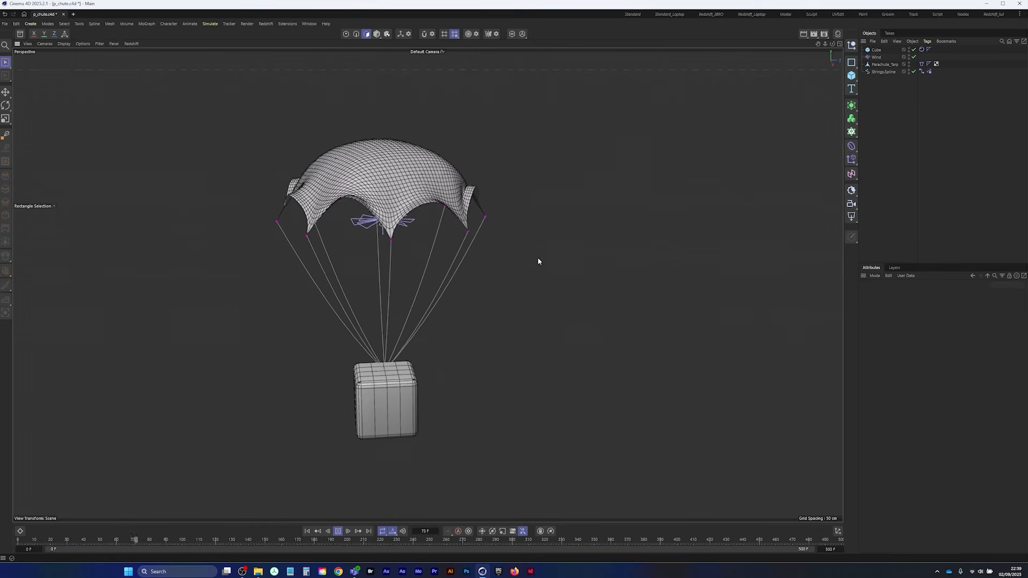
Set the Bendiness of the canopy's Cloth tag to 10, test-play the simulation and return to the first frame
{"action": "left_click", "coordinate": [921, 64]}
{"action": "left_click", "coordinate": [919, 320]}
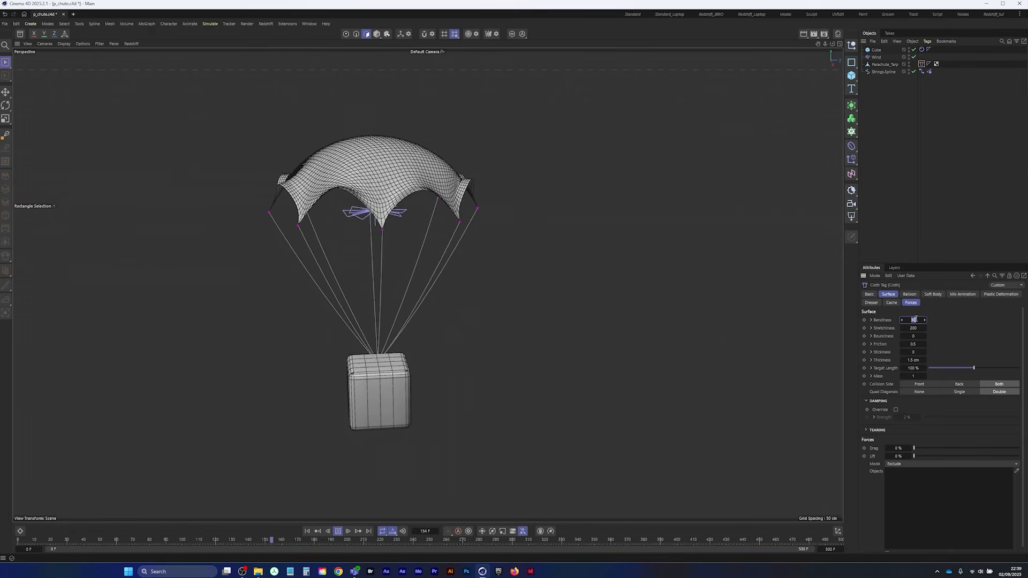
{"action": "type", "text": "10"}
{"action": "key", "text": "Return"}
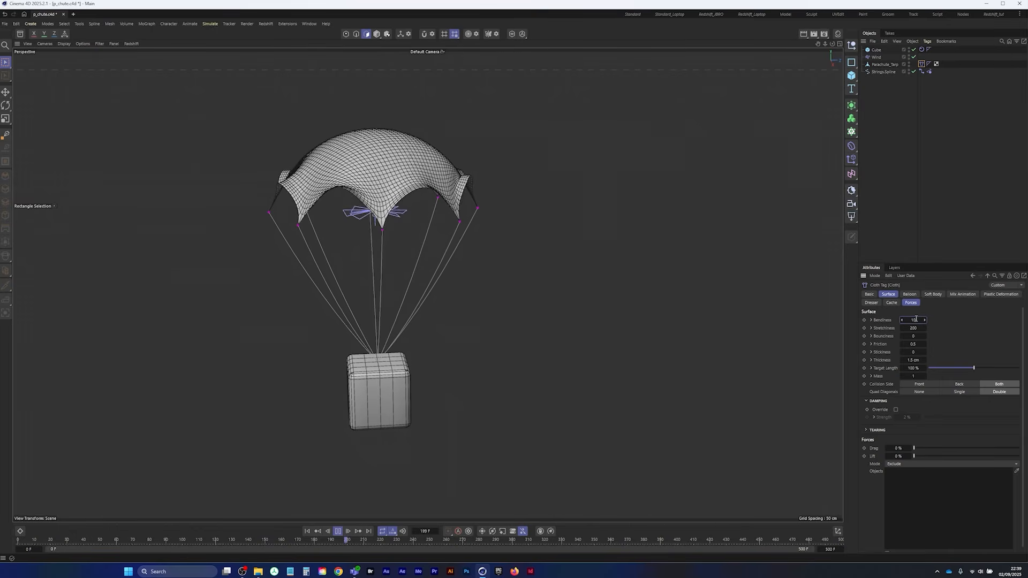
{"action": "left_click", "coordinate": [307, 531]}
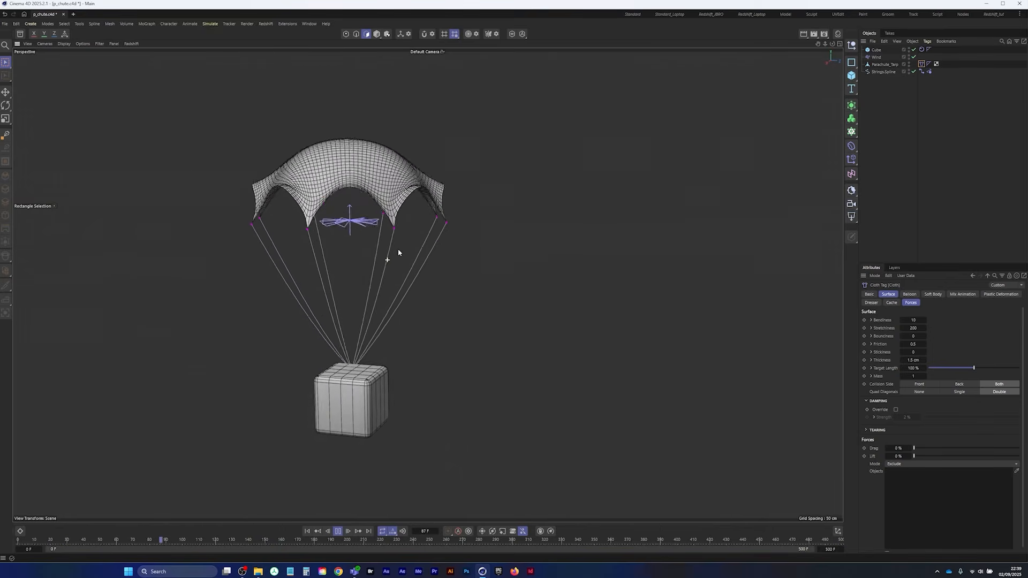
{"action": "left_click", "coordinate": [337, 531]}
{"action": "left_click", "coordinate": [308, 531]}
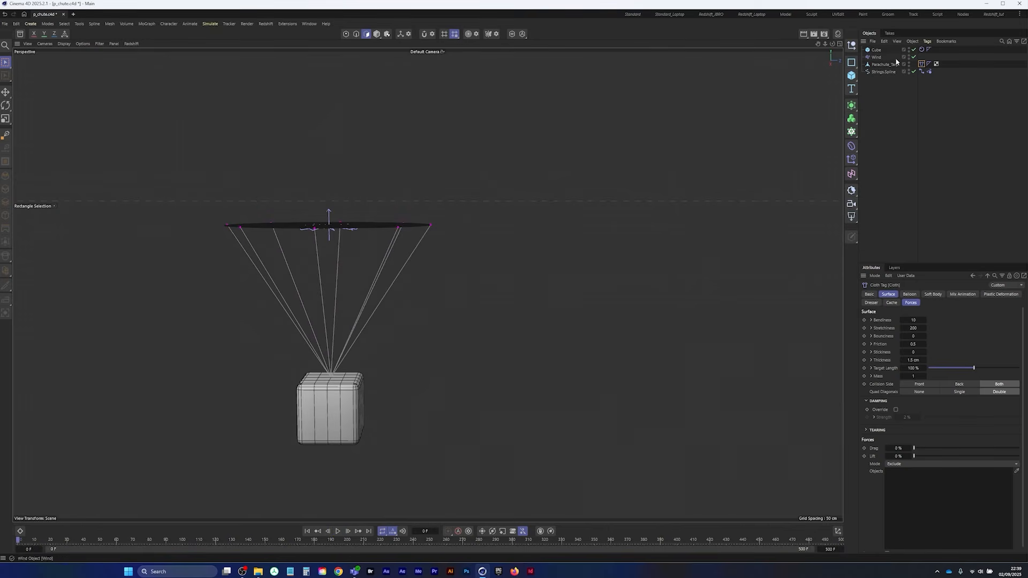
Add a Friction force to the scene and play the parachute simulation with nothing selected
{"action": "left_click", "coordinate": [218, 24]}
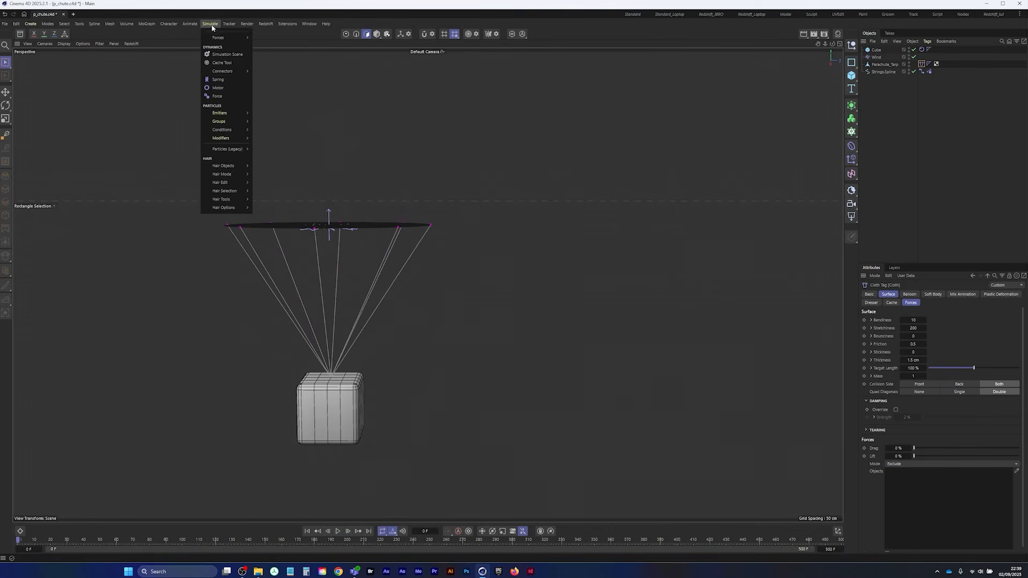
{"action": "mouse_move", "coordinate": [219, 39]}
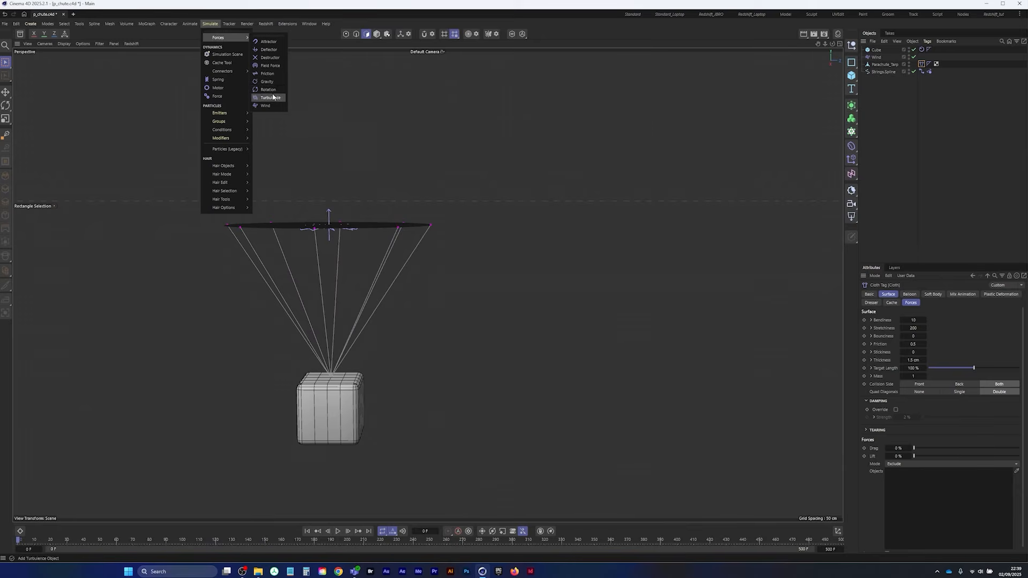
{"action": "left_click", "coordinate": [268, 74]}
{"action": "left_click", "coordinate": [444, 455]}
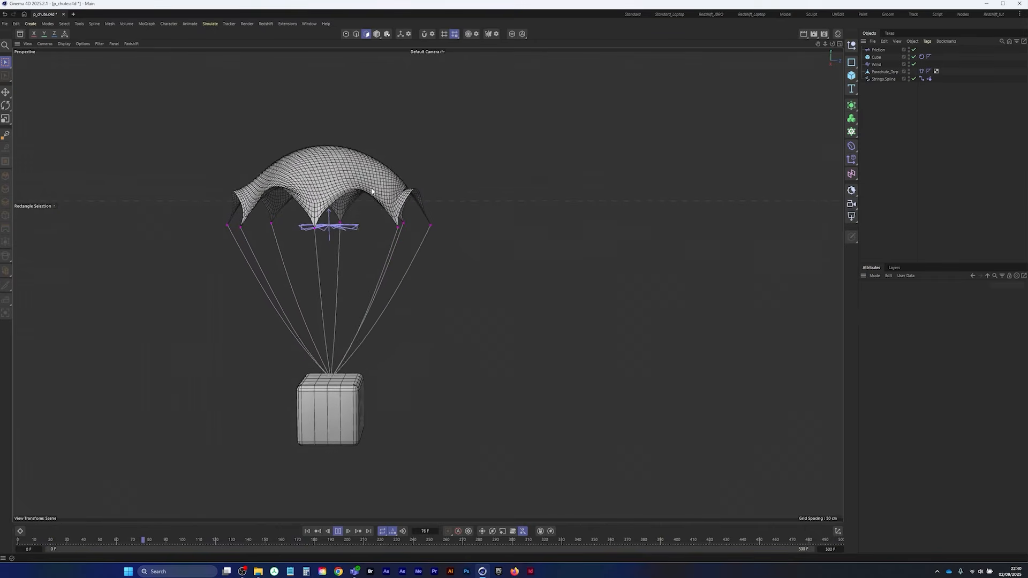
Add a Turbulence force and test strengths of 200, 2000 and 500 cm while the simulation plays
{"action": "left_click", "coordinate": [210, 23]}
{"action": "mouse_move", "coordinate": [223, 38]}
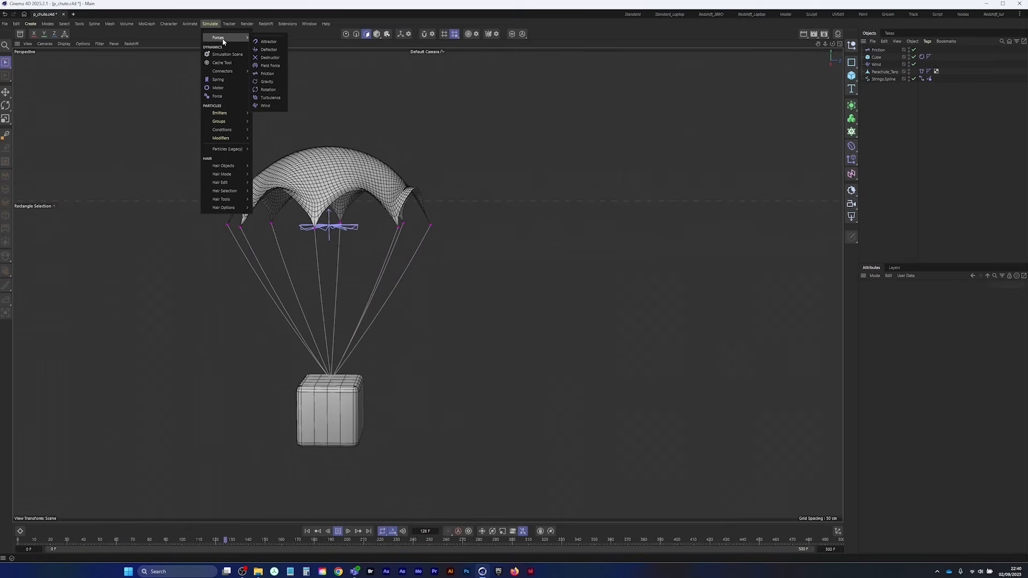
{"action": "left_click", "coordinate": [270, 98]}
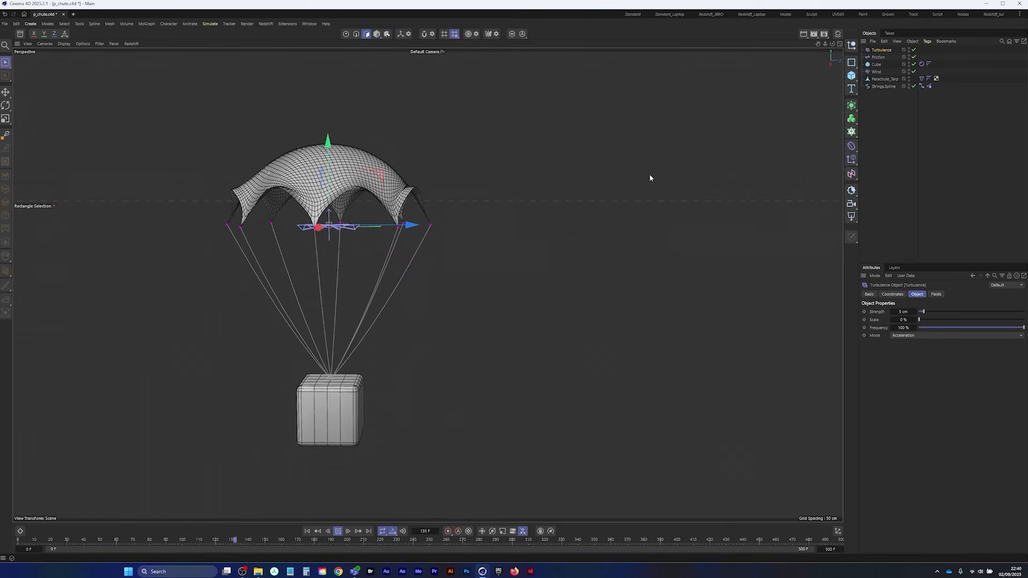
{"action": "left_click", "coordinate": [902, 311]}
{"action": "type", "text": "20"}
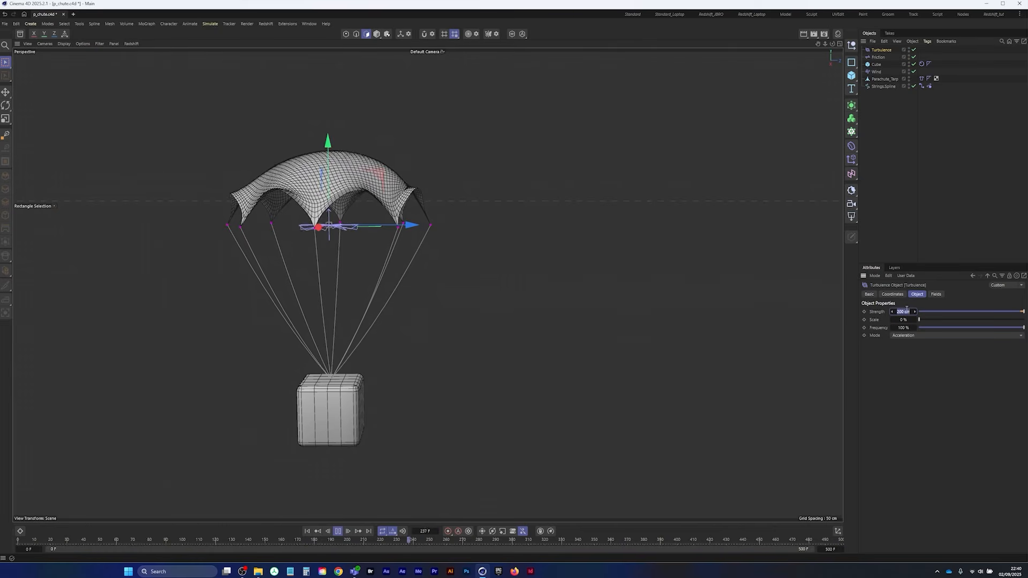
{"action": "type", "text": "0"}
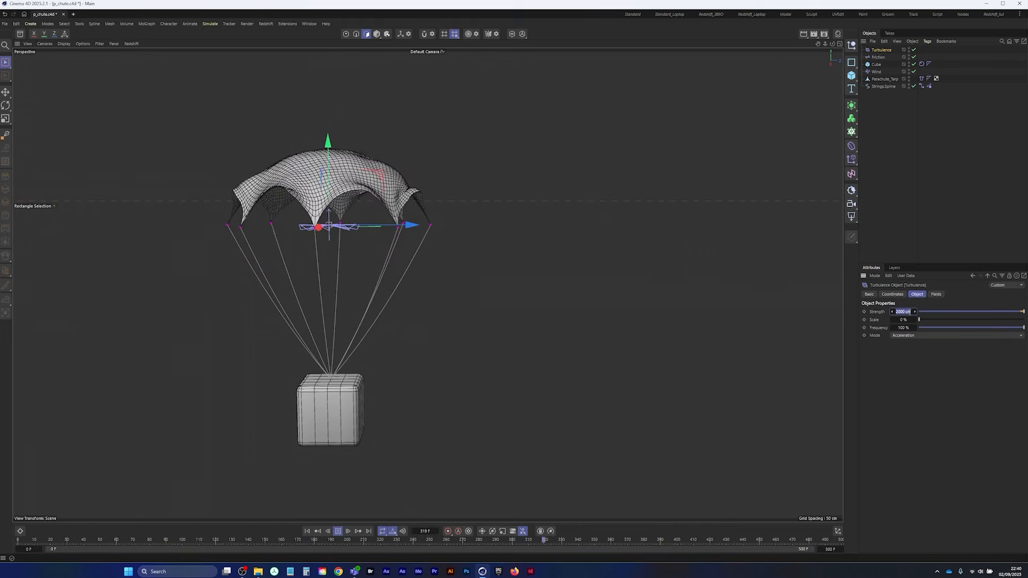
{"action": "type", "text": "500"}
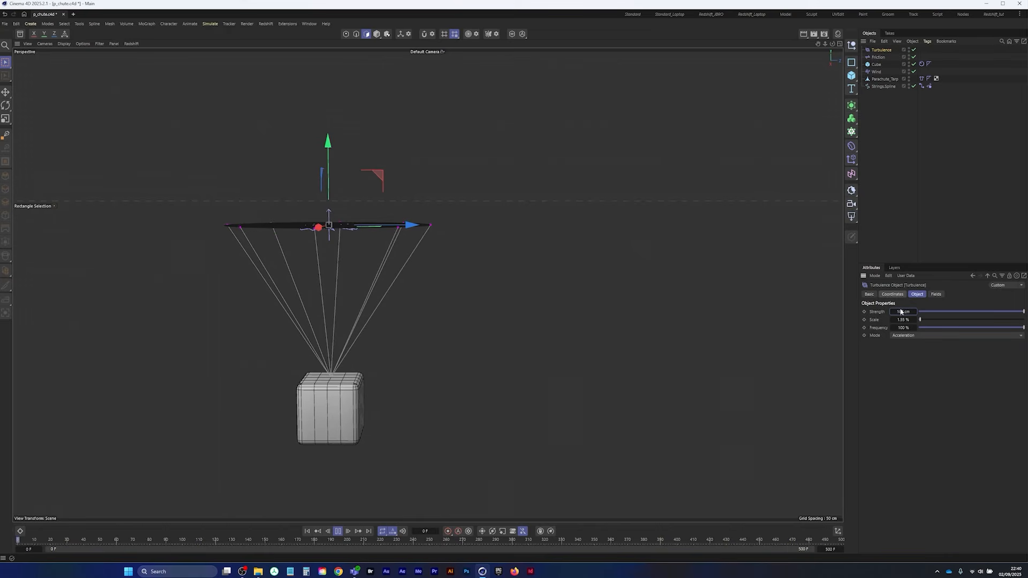
Set the Turbulence force's strength to 200 cm and inspect the canopy's movement up close
{"action": "left_click", "coordinate": [909, 312]}
{"action": "type", "text": "200"}
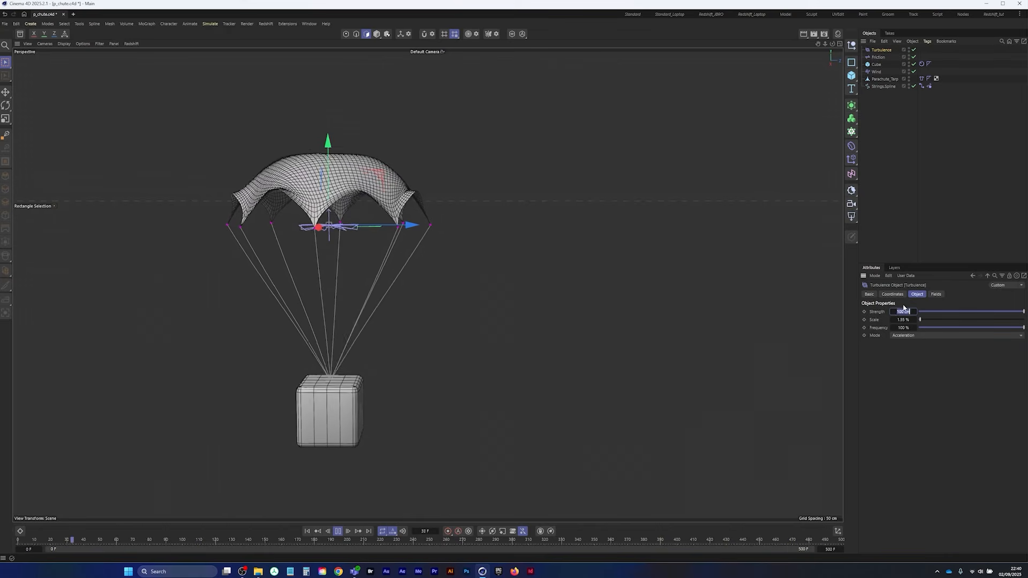
{"action": "key", "text": "Return"}
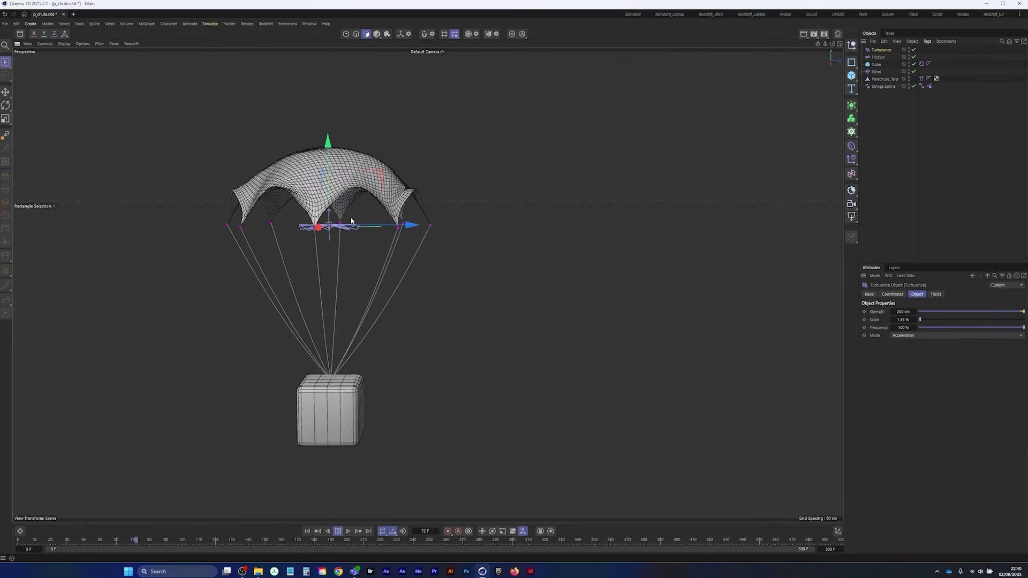
{"action": "left_click_drag", "start_coordinate": [351, 222], "coordinate": [397, 249], "text": "alt"}
{"action": "scroll", "coordinate": [328, 220], "scroll_direction": "up", "scroll_amount": 3}
{"action": "left_click_drag", "start_coordinate": [337, 225], "coordinate": [459, 223], "text": "alt"}
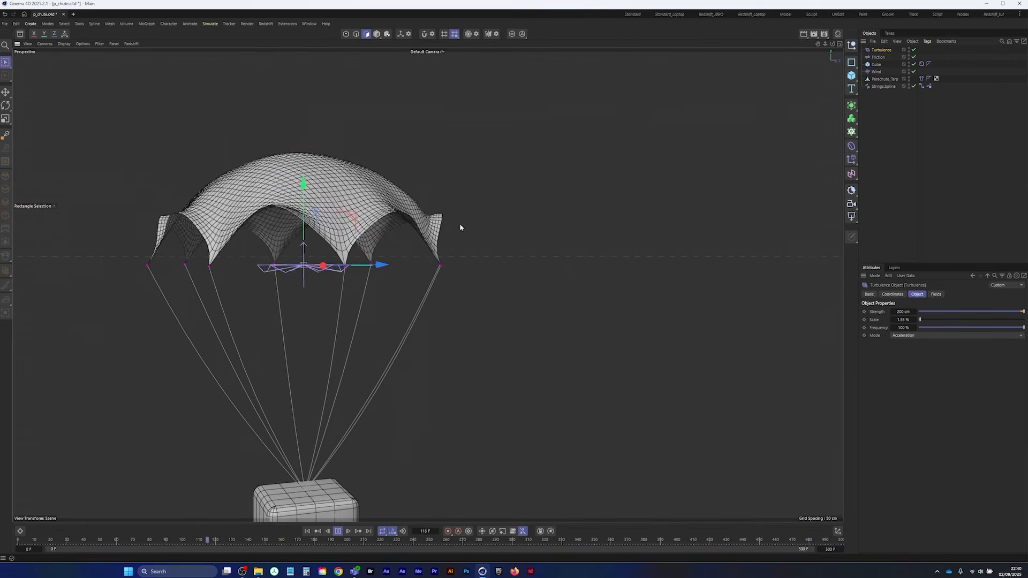
Set the Turbulence force's scale to 0.5 % and replay the simulation from the start
{"action": "double_click", "coordinate": [903, 320]}
{"action": "key", "text": "BackSpace"}
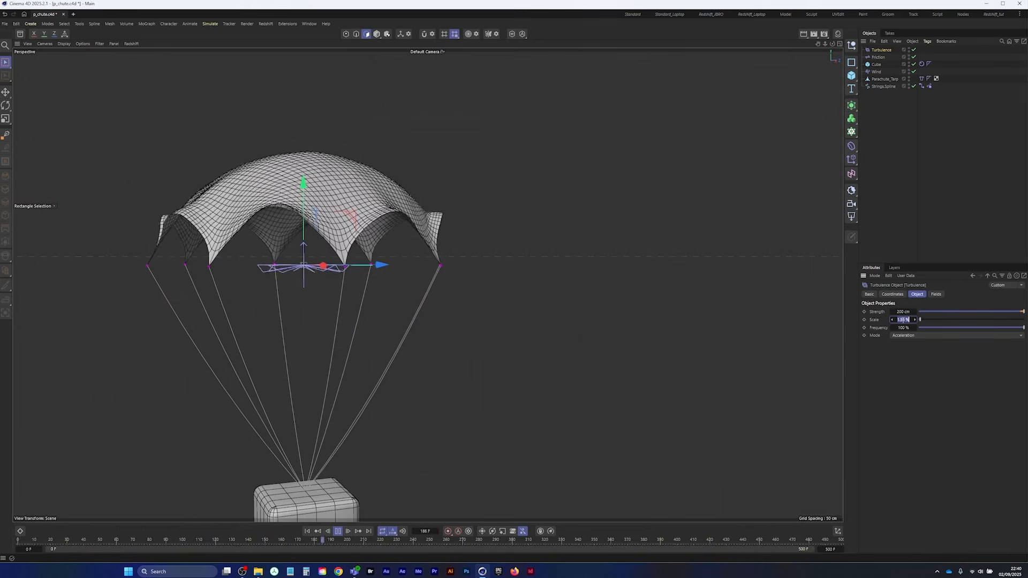
{"action": "type", "text": "0.5"}
{"action": "key", "text": "Return"}
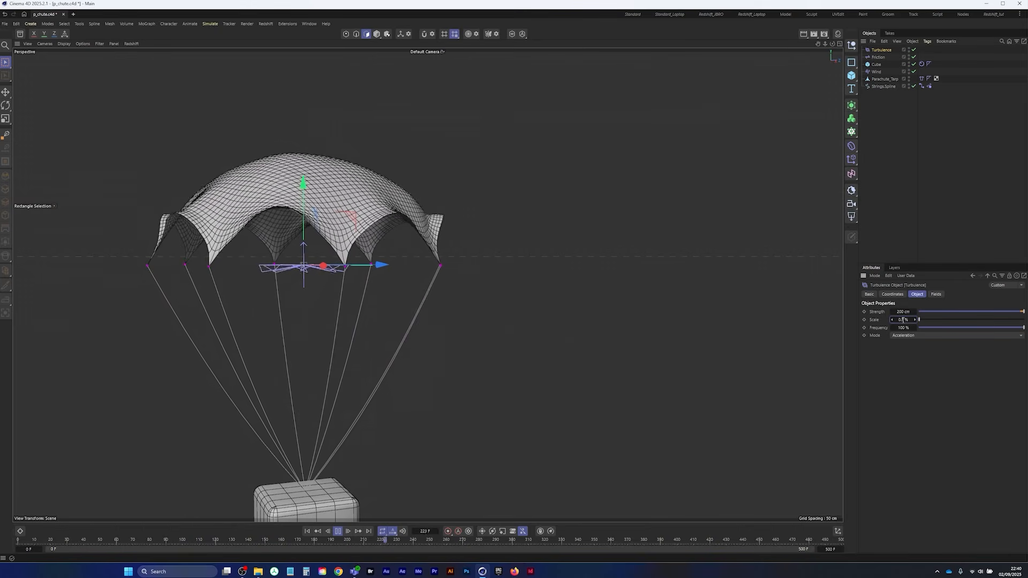
{"action": "left_click", "coordinate": [318, 533]}
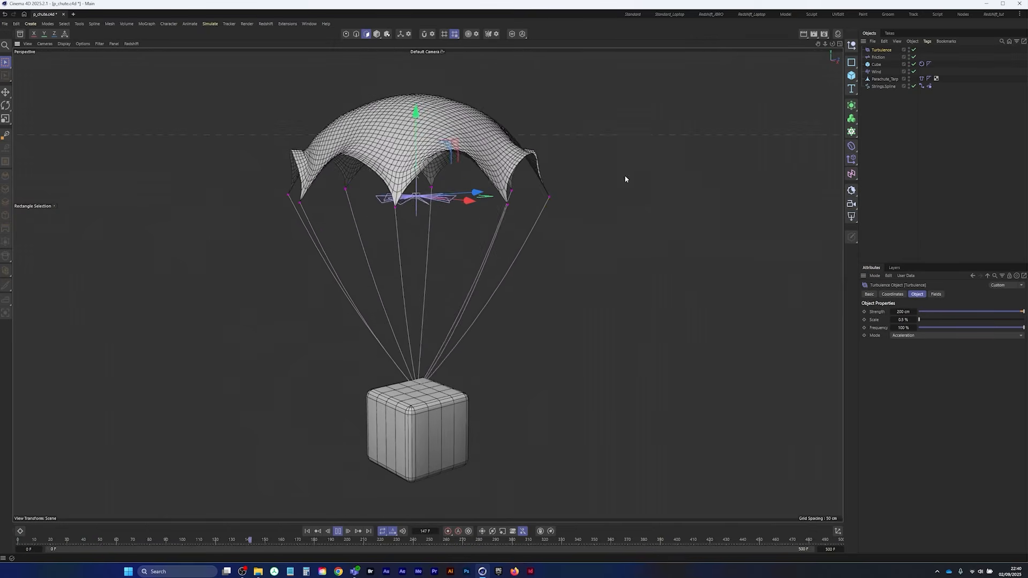
Set the Bendiness of the canopy's Cloth tag to 2 and replay the simulation
{"action": "left_click", "coordinate": [921, 78]}
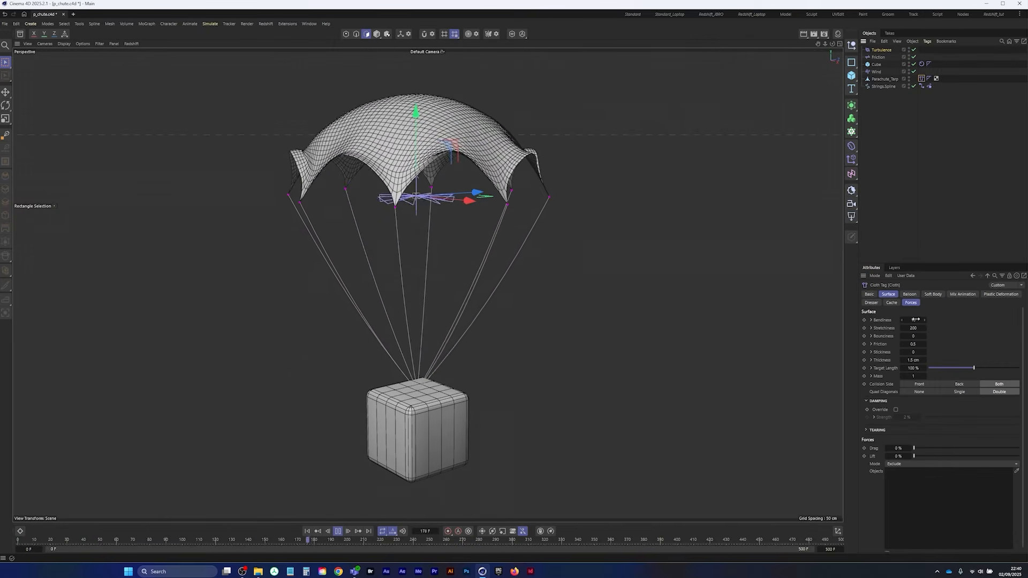
{"action": "type", "text": "2"}
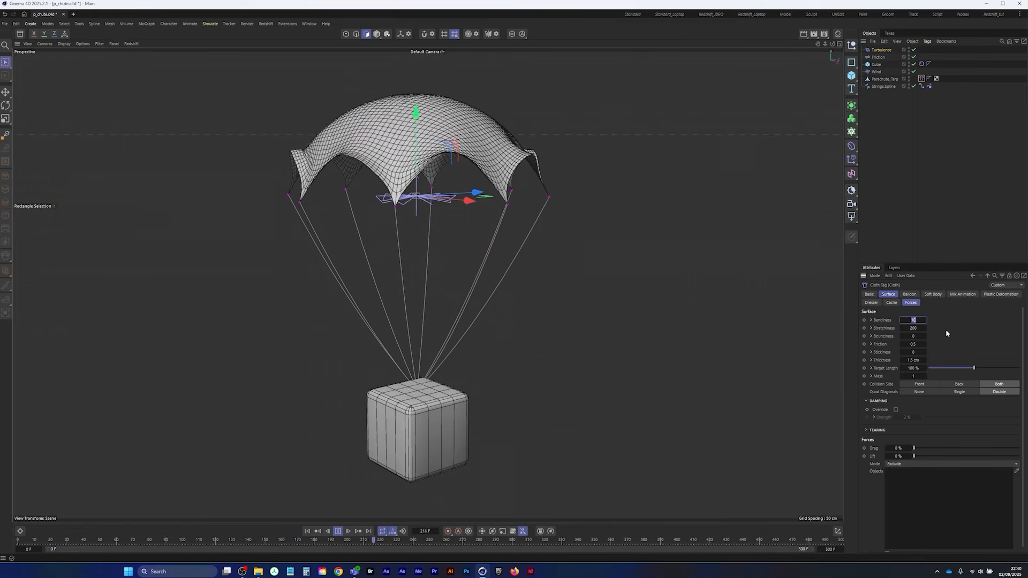
{"action": "key", "text": "Return"}
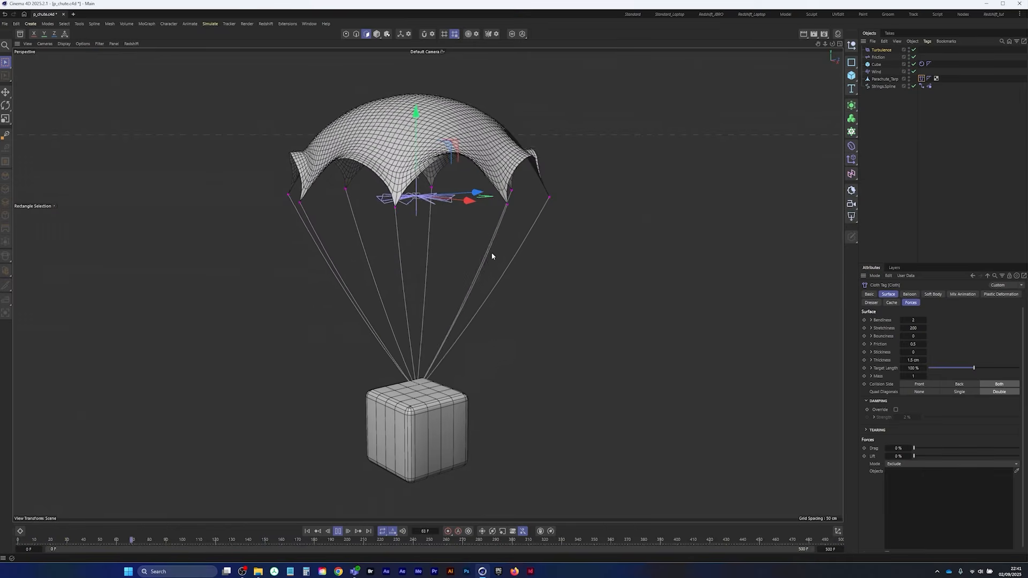
Switch the viewport to smooth Gouraud shading without wireframe lines
{"action": "left_click_drag", "start_coordinate": [493, 215], "coordinate": [450, 183], "text": "alt"}
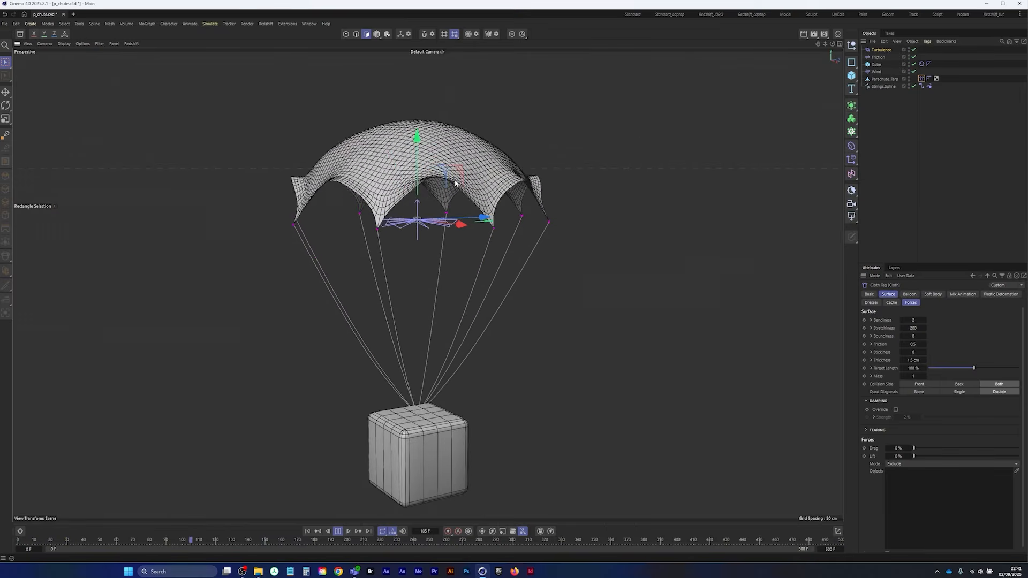
{"action": "key", "text": "n"}
{"action": "key", "text": "a"}
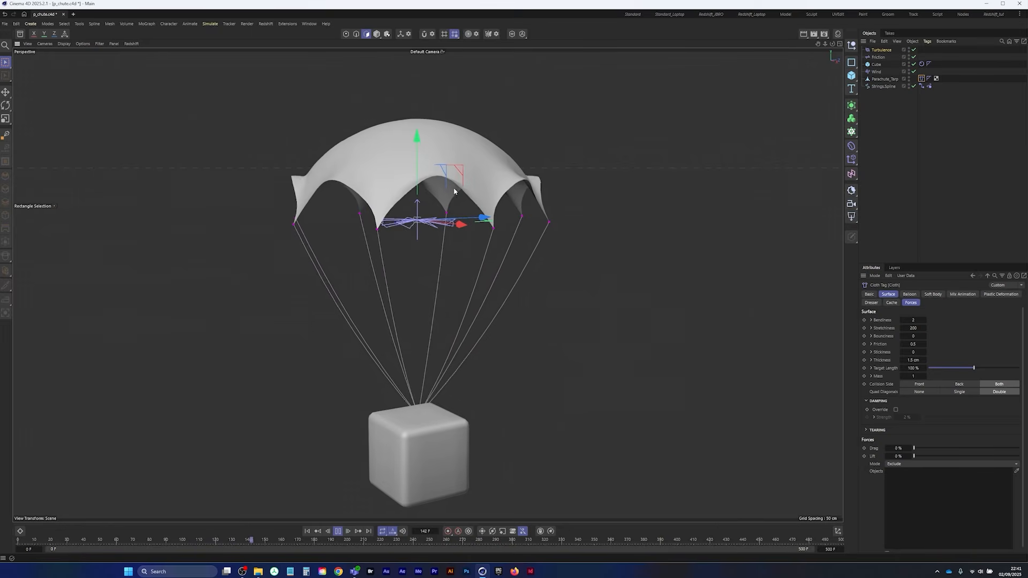
Examine the smooth-shaded canopy, strings and cube from several angles and distances while the simulation plays
{"action": "right_click_drag", "start_coordinate": [454, 191], "coordinate": [500, 168], "text": "alt"}
{"action": "middle_click_drag", "start_coordinate": [495, 207], "coordinate": [481, 212], "text": "alt"}
{"action": "mouse_move", "coordinate": [484, 213]}
{"action": "left_mouse_down", "text": "alt"}
{"action": "mouse_move", "coordinate": [462, 212]}
{"action": "mouse_move", "coordinate": [486, 211]}
{"action": "left_mouse_up", "text": "alt"}
{"action": "right_click_drag", "start_coordinate": [499, 191], "coordinate": [480, 204], "text": "alt"}
{"action": "middle_click_drag", "start_coordinate": [480, 204], "coordinate": [464, 224], "text": "alt"}
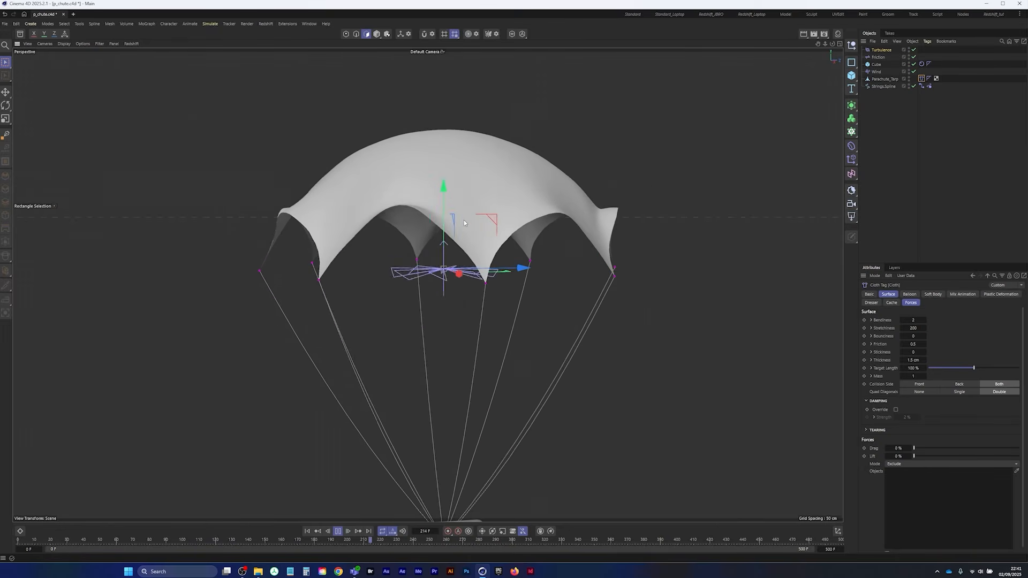
{"action": "left_click_drag", "start_coordinate": [465, 223], "coordinate": [426, 227], "text": "alt"}
{"action": "middle_click_drag", "start_coordinate": [423, 273], "coordinate": [427, 284], "text": "alt"}
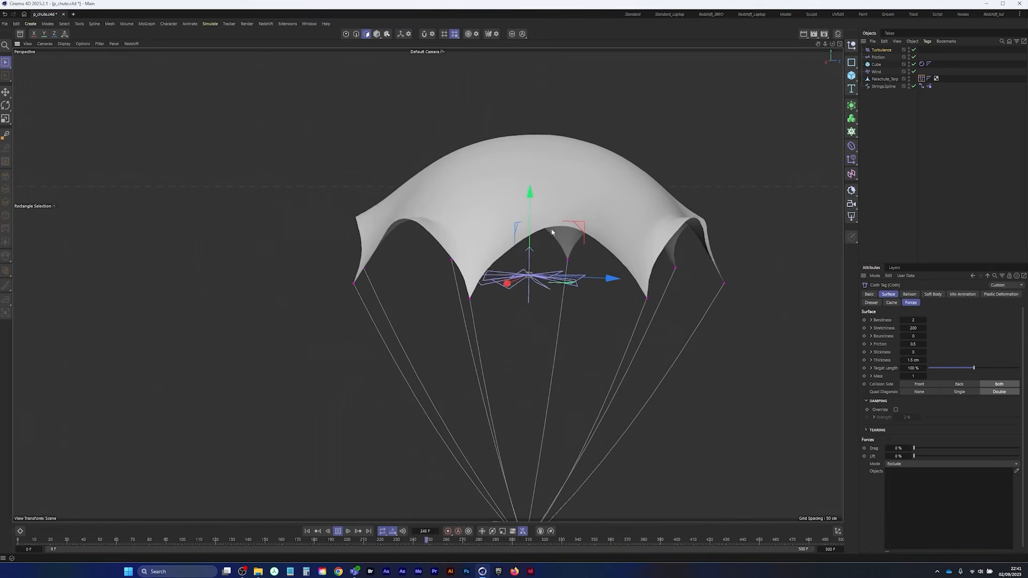
{"action": "right_click_drag", "start_coordinate": [552, 231], "coordinate": [519, 252], "text": "alt"}
{"action": "middle_click_drag", "start_coordinate": [520, 253], "coordinate": [465, 200], "text": "alt"}
{"action": "right_click_drag", "start_coordinate": [466, 200], "coordinate": [464, 253], "text": "alt"}
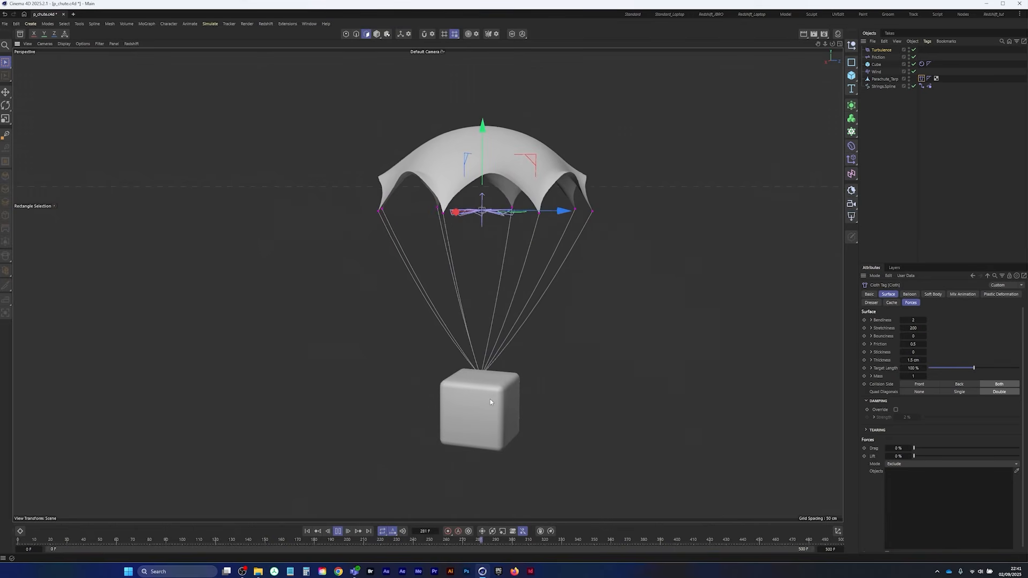
{"action": "middle_click_drag", "start_coordinate": [489, 399], "coordinate": [449, 390], "text": "alt"}
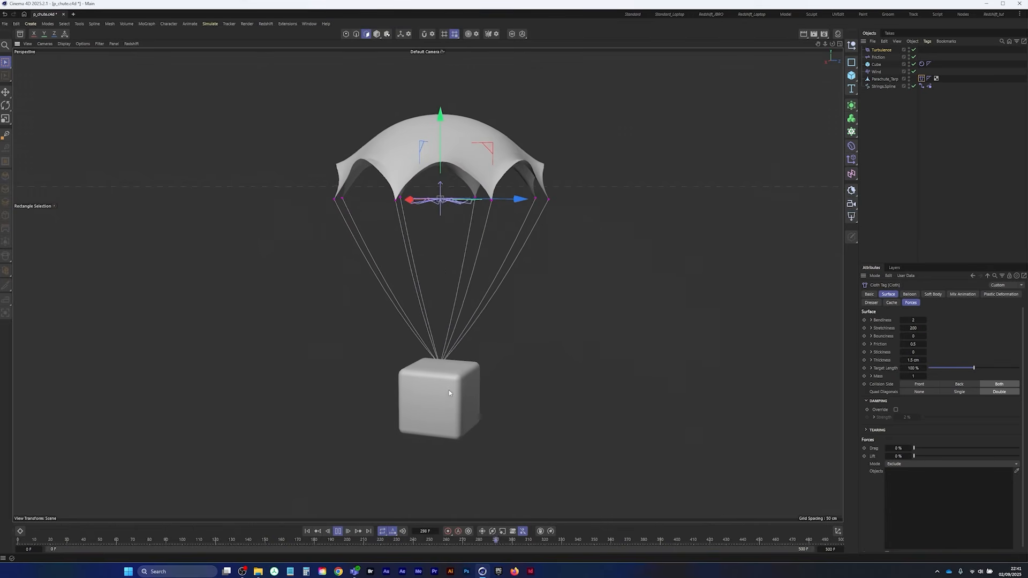
Set the Stretchiness of the strings' Rope tag to 200, replay the simulation from a wider view and clear the selection
{"action": "left_click", "coordinate": [930, 86]}
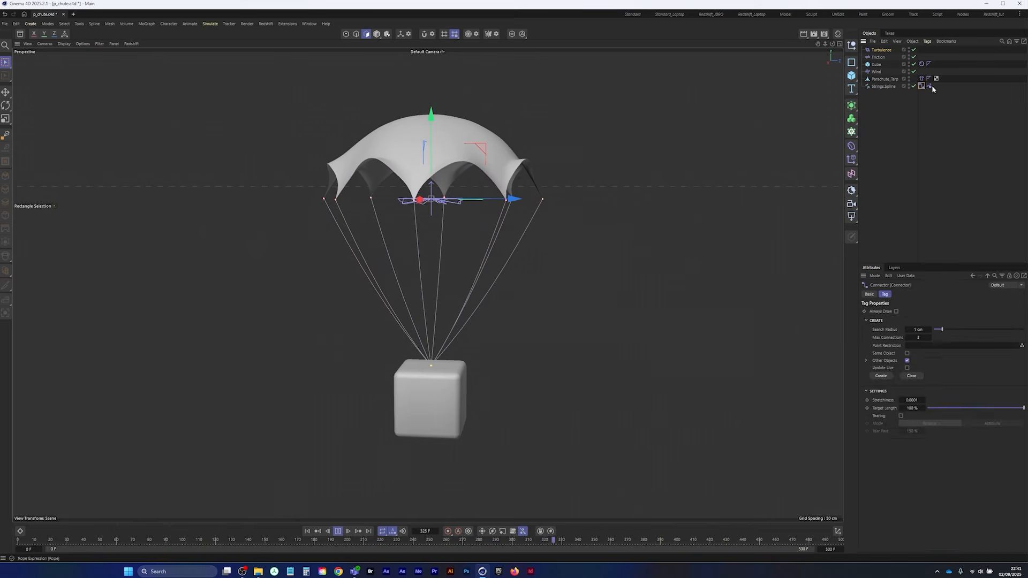
{"action": "left_click", "coordinate": [885, 294]}
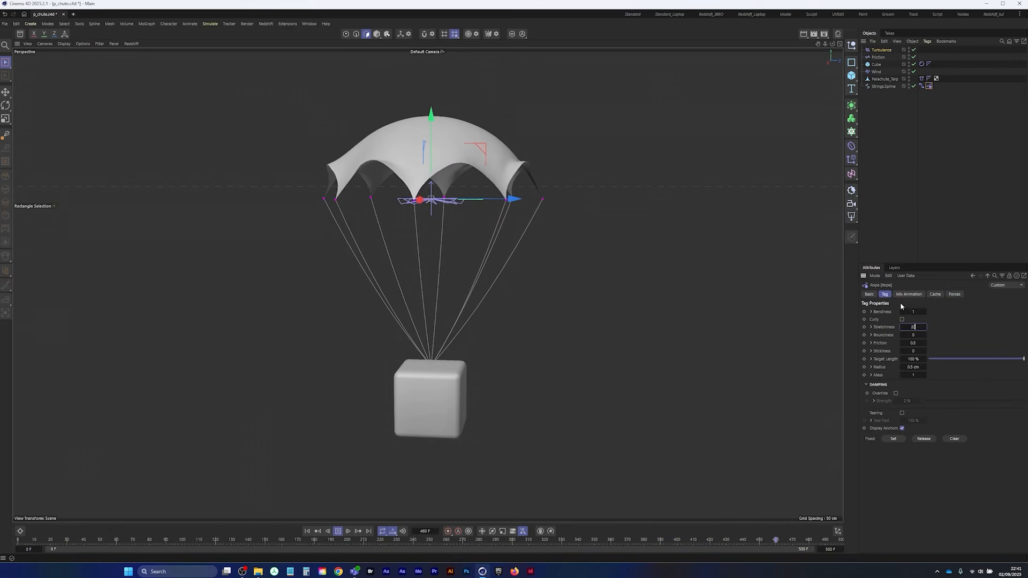
{"action": "type", "text": "0"}
{"action": "key", "text": "Return"}
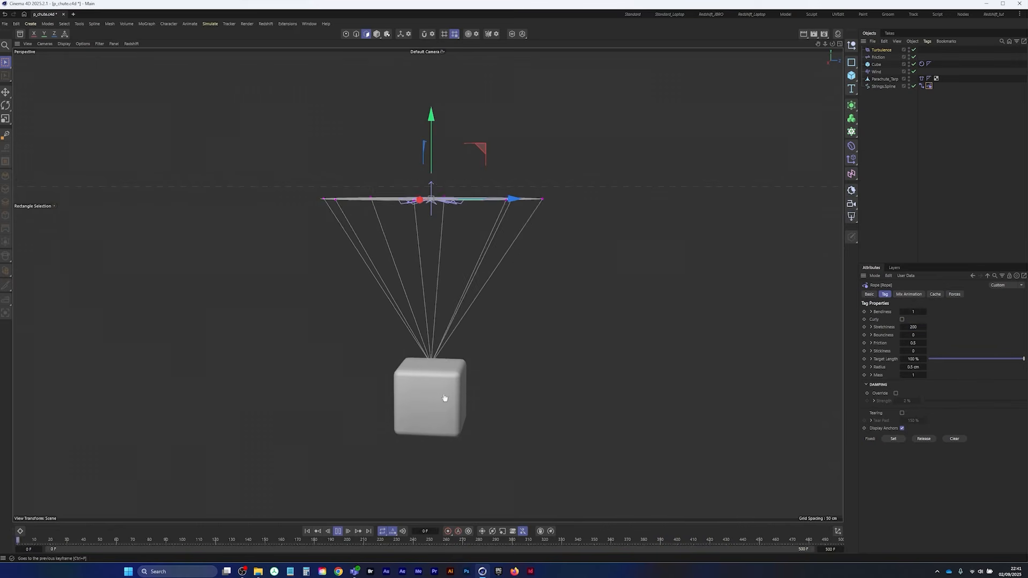
{"action": "right_click_drag", "start_coordinate": [450, 323], "coordinate": [349, 386], "text": "alt"}
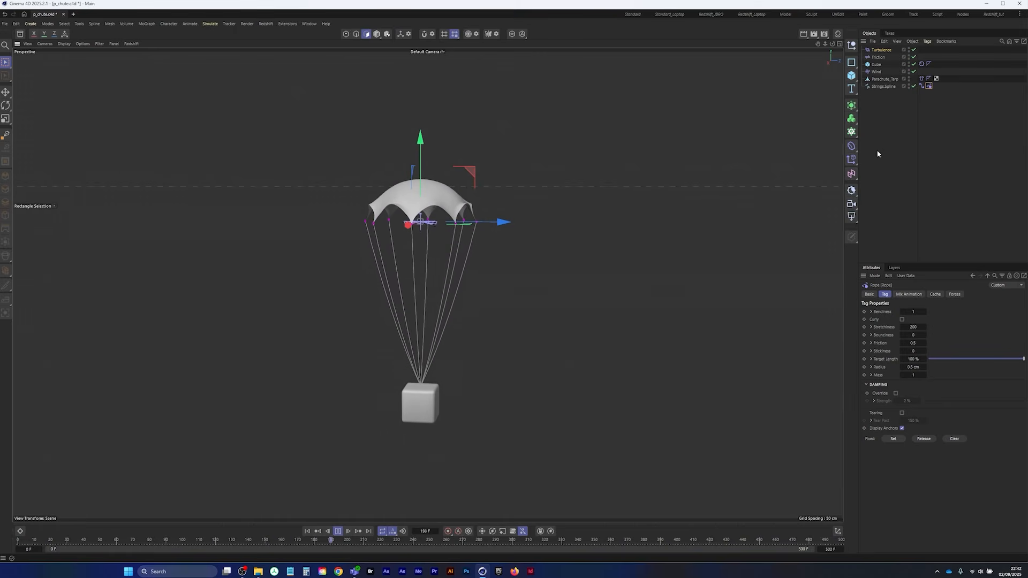
{"action": "left_click", "coordinate": [878, 154]}
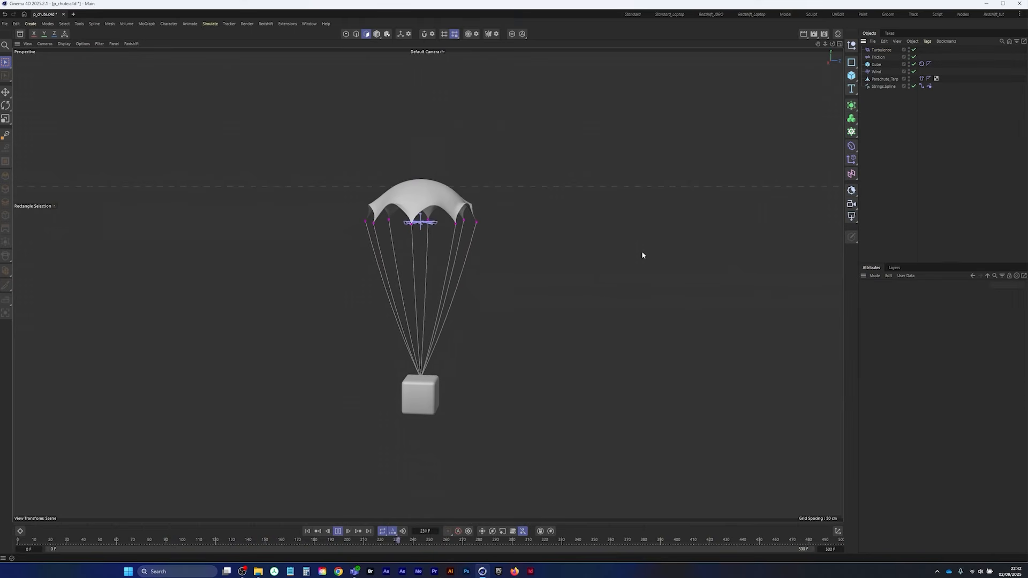